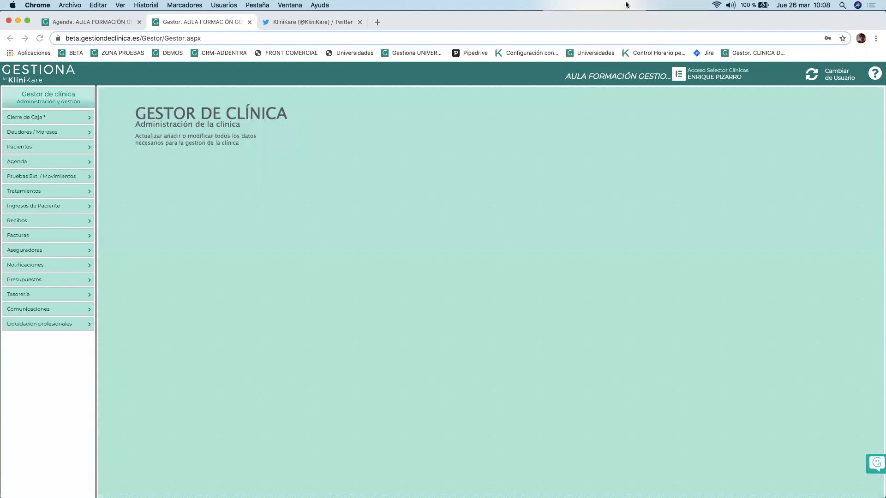
View the KliniKare Twitter profile and return to the clinic manager page.
{"action": "left_click", "coordinate": [301, 22]}
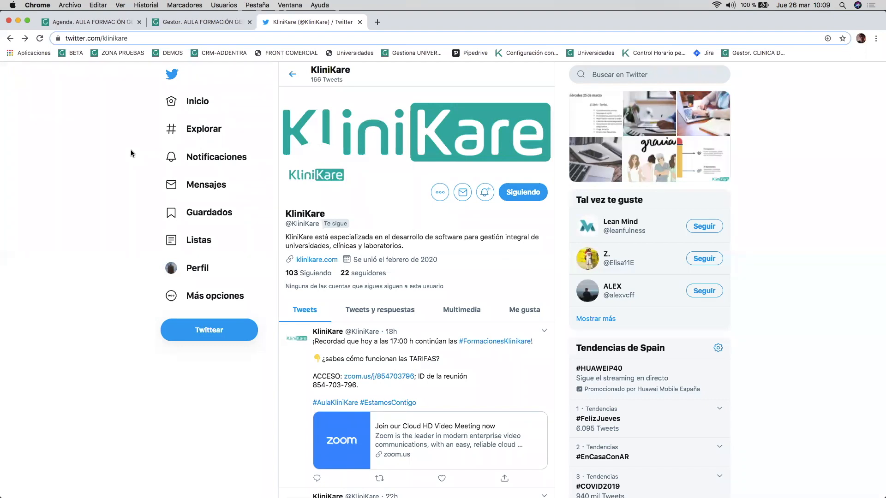
{"action": "left_click", "coordinate": [179, 23]}
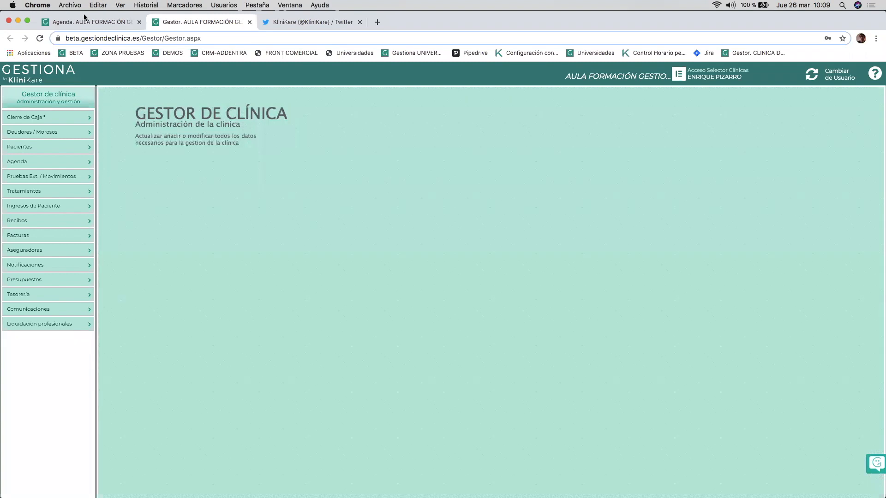
Close the clinic manager page and reopen Gestor de Clínica from the AULA FORMACIÓN GESTIONA agenda.
{"action": "left_click", "coordinate": [250, 22]}
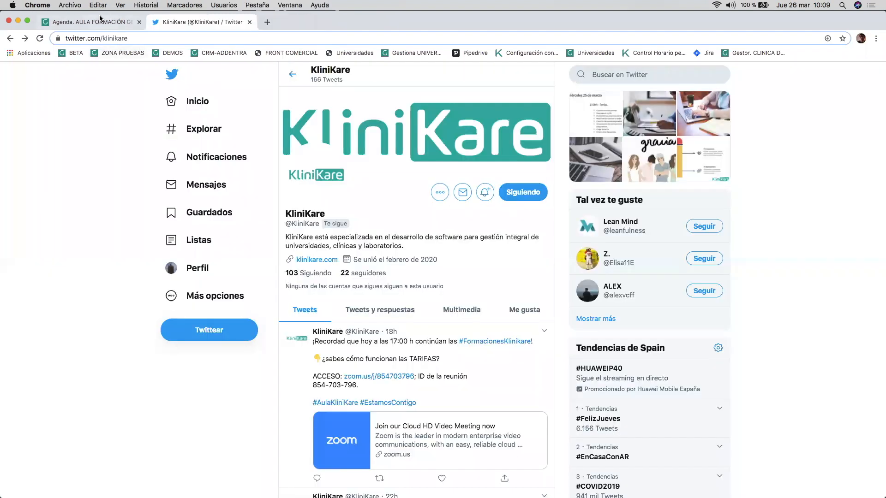
{"action": "left_click", "coordinate": [100, 23]}
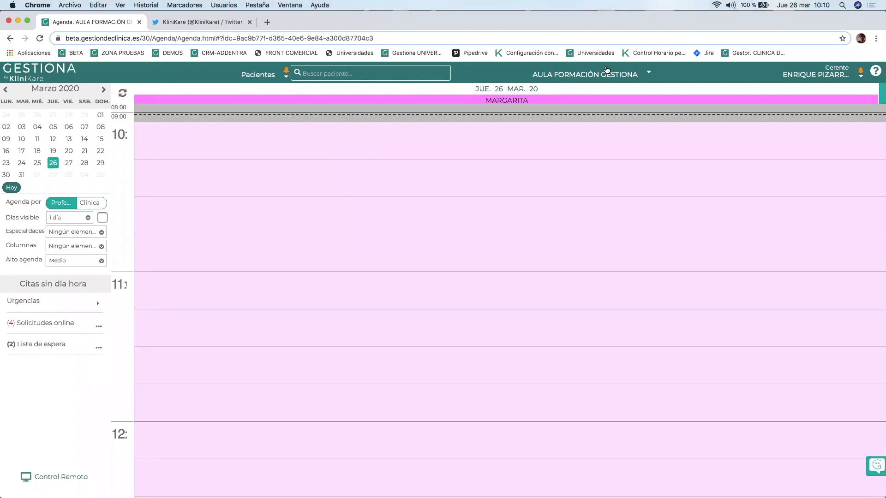
{"action": "left_click", "coordinate": [587, 76]}
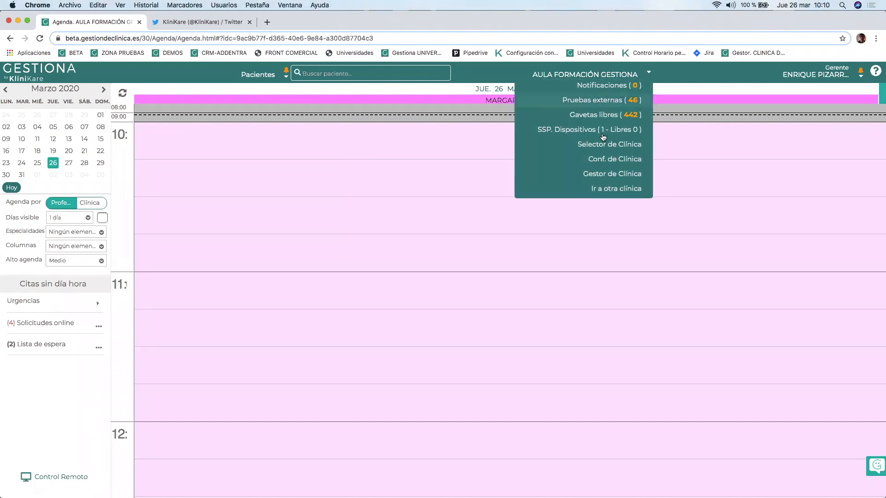
{"action": "left_click", "coordinate": [568, 174]}
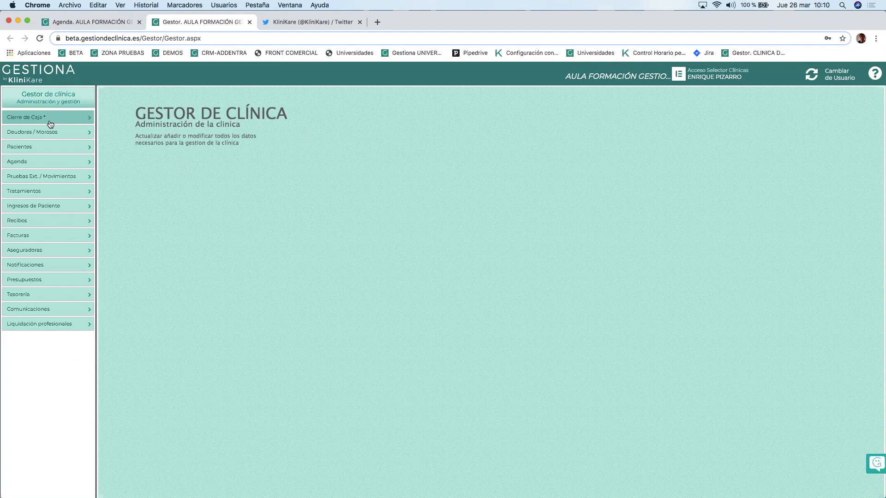
Open the Citas listing of the Agenda section and look through its available saved searches.
{"action": "left_click", "coordinate": [53, 163]}
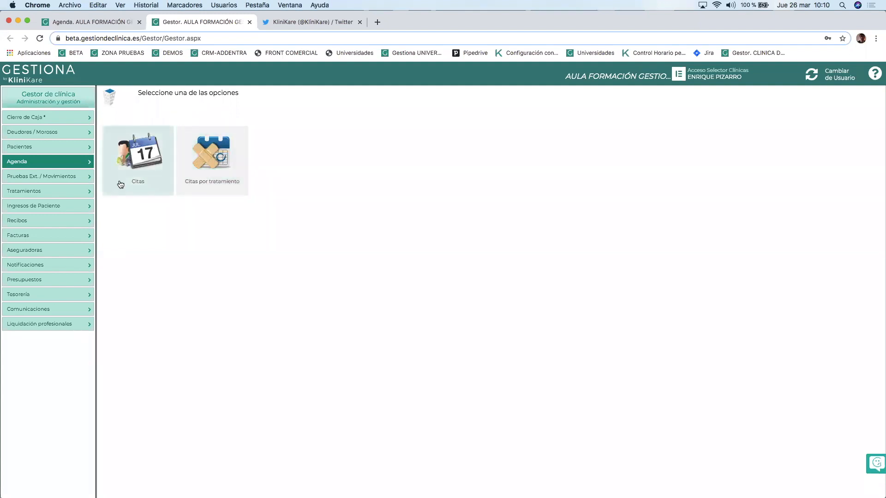
{"action": "left_click", "coordinate": [142, 156]}
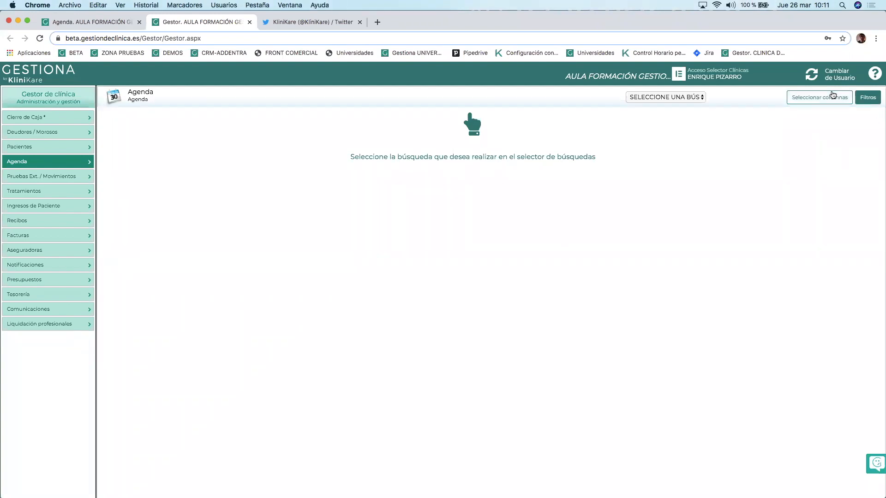
{"action": "left_click", "coordinate": [678, 95]}
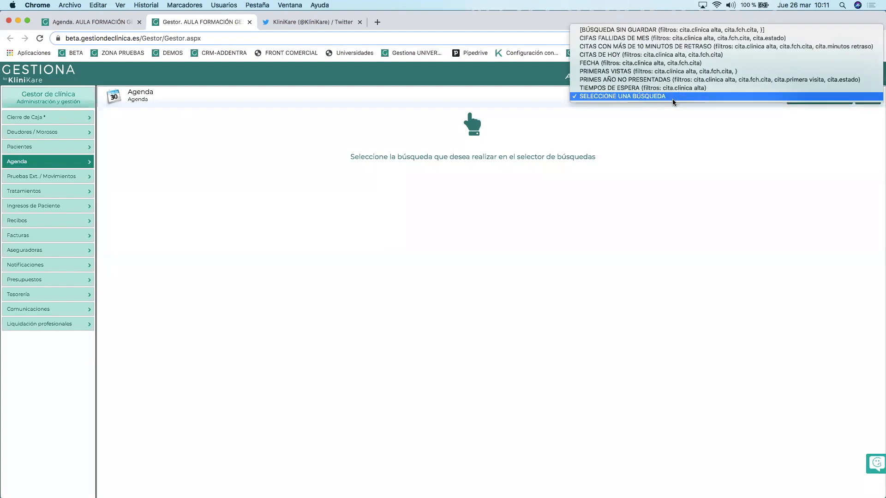
{"action": "left_click", "coordinate": [680, 144]}
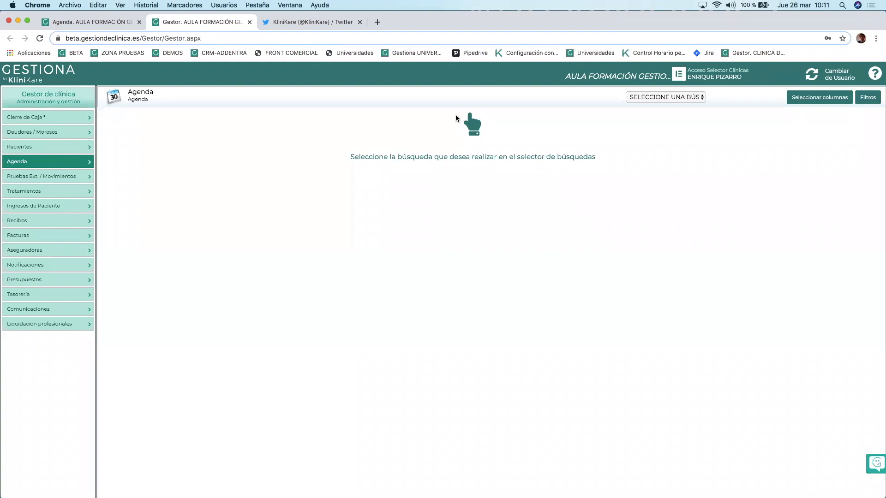
Add a search filter on Cita.Fch.Cita with the condition Desde and the date 01/02/2020.
{"action": "left_click", "coordinate": [867, 99]}
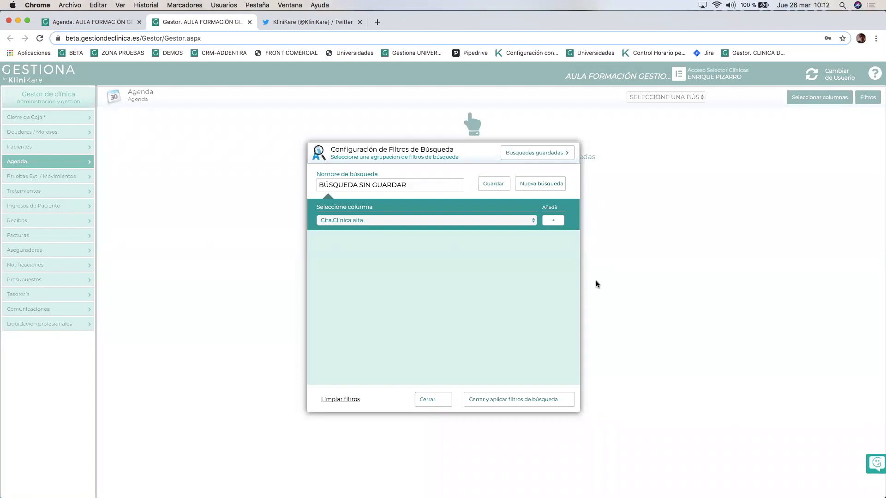
{"action": "left_click", "coordinate": [502, 224]}
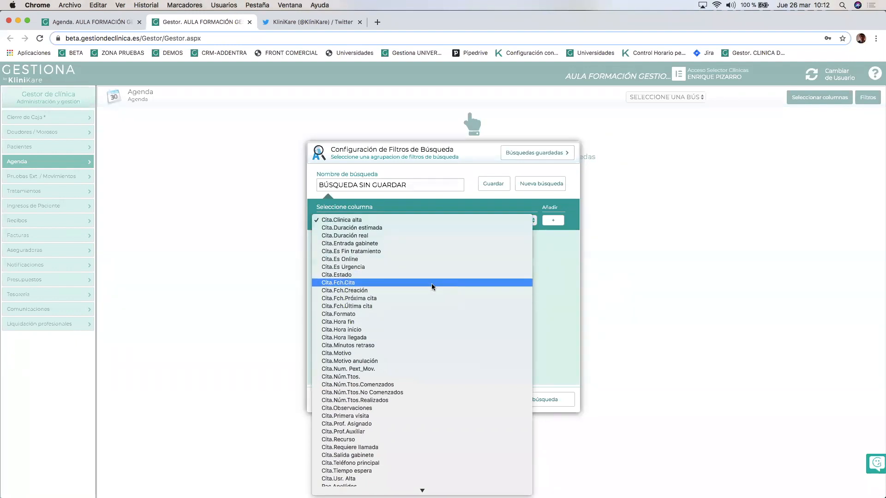
{"action": "left_click", "coordinate": [352, 283]}
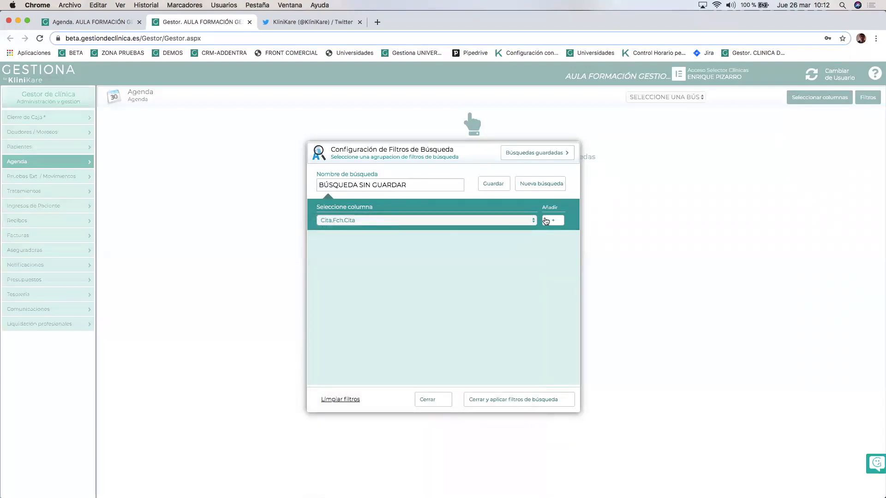
{"action": "left_click", "coordinate": [554, 222]}
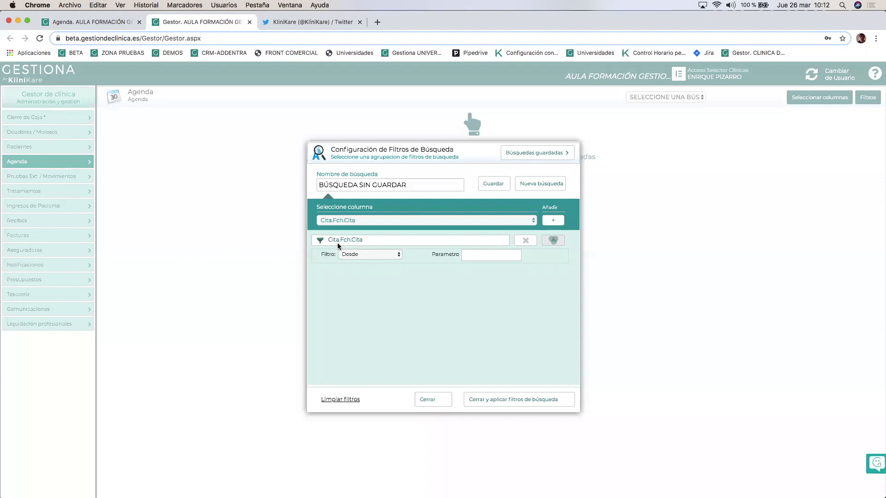
{"action": "left_click", "coordinate": [358, 254]}
{"action": "left_click", "coordinate": [364, 254]}
{"action": "left_click", "coordinate": [476, 257]}
{"action": "left_click", "coordinate": [473, 272]}
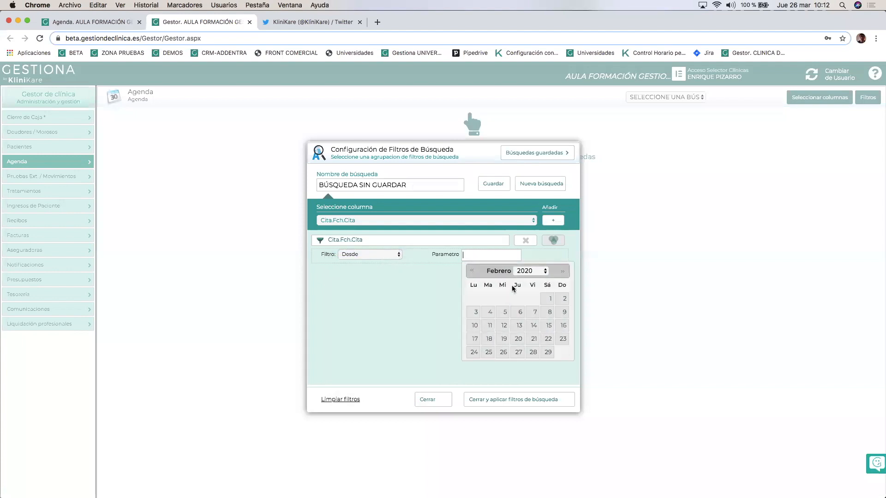
{"action": "left_click", "coordinate": [549, 300]}
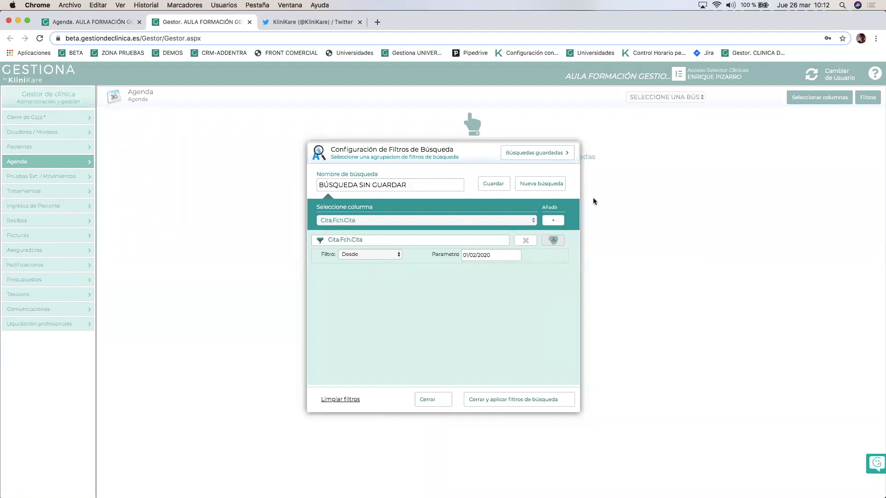
Add a second Cita.Fch.Cita filter with the condition Hasta and the date 29/02/2020, and apply the search filters.
{"action": "left_click", "coordinate": [549, 220]}
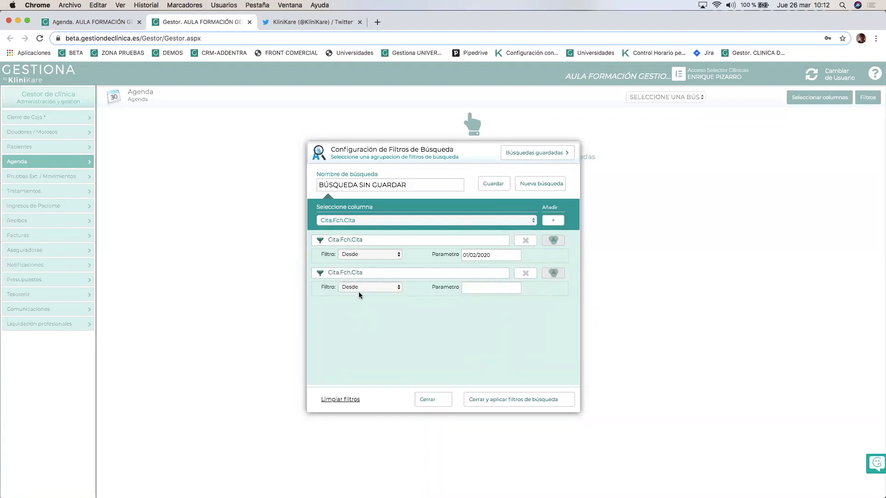
{"action": "left_click", "coordinate": [365, 287]}
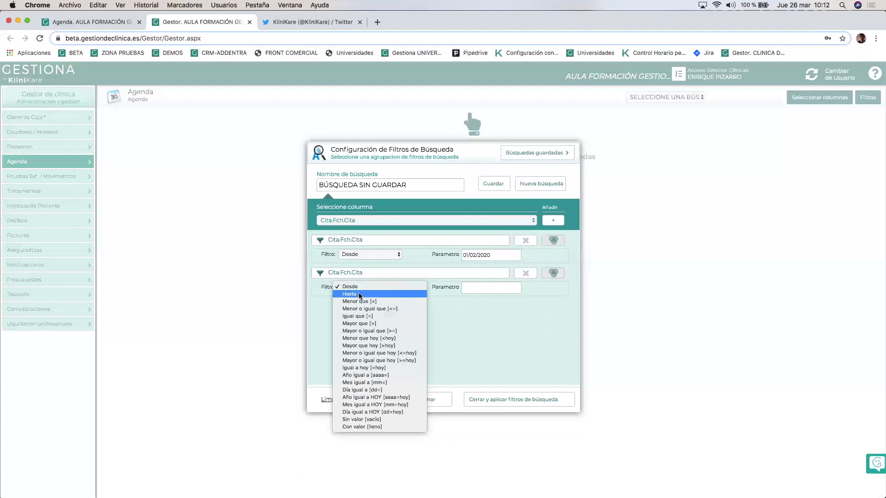
{"action": "left_click", "coordinate": [360, 294]}
{"action": "left_click", "coordinate": [491, 287]}
{"action": "left_click", "coordinate": [472, 303]}
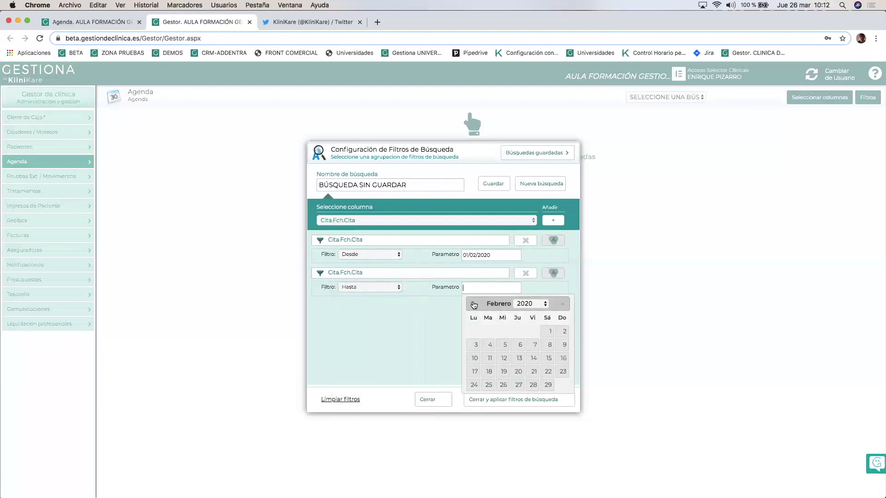
{"action": "left_click", "coordinate": [545, 385]}
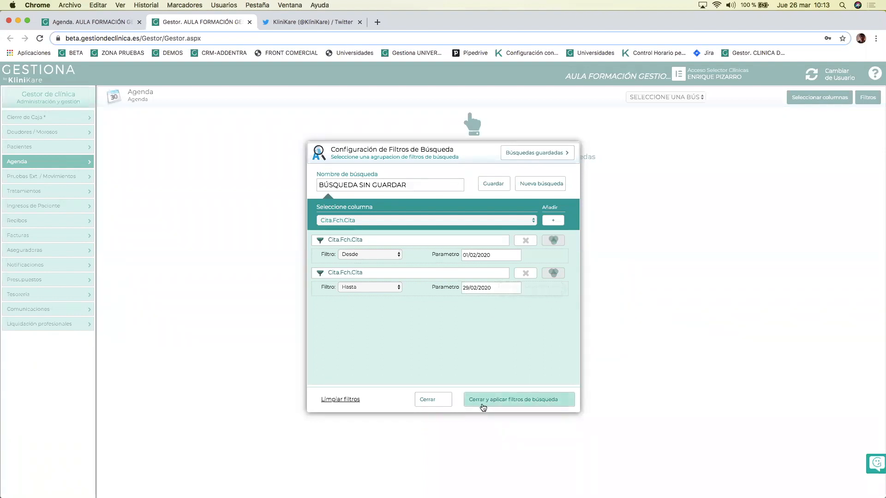
{"action": "left_click", "coordinate": [514, 404]}
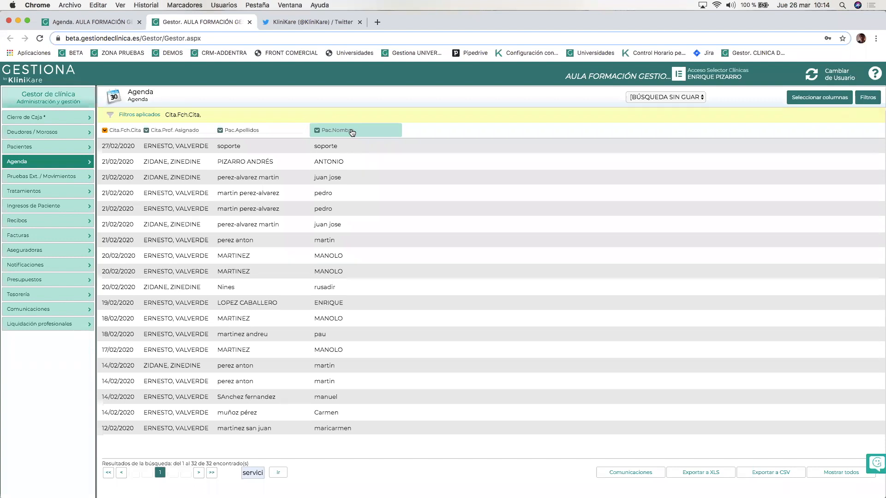
Add Pac.Móvil, Pac.Email, Pac.Teléfonos(Principal) and Cita.Observaciones to the visible columns of the appointment search.
{"action": "left_click", "coordinate": [816, 98]}
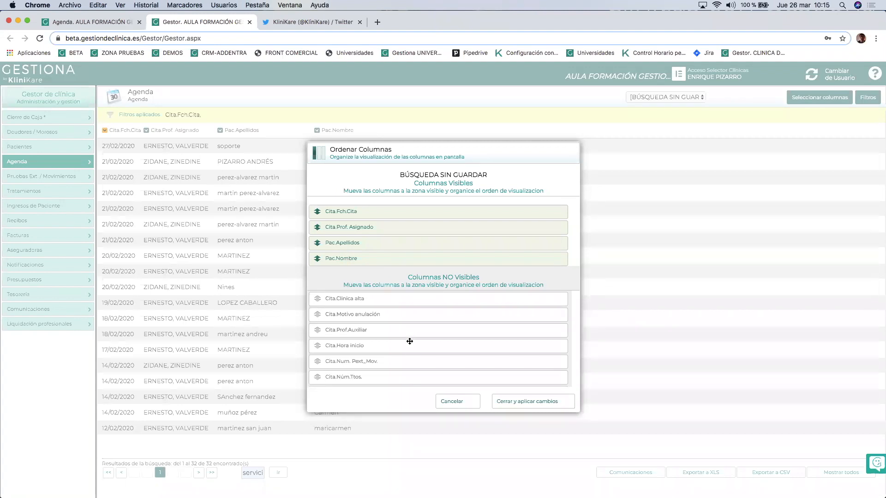
{"action": "scroll", "coordinate": [410, 342], "scroll_direction": "down", "scroll_amount": 5}
{"action": "scroll", "coordinate": [410, 342], "scroll_direction": "down", "scroll_amount": 5}
{"action": "scroll", "coordinate": [410, 342], "scroll_direction": "down", "scroll_amount": 2}
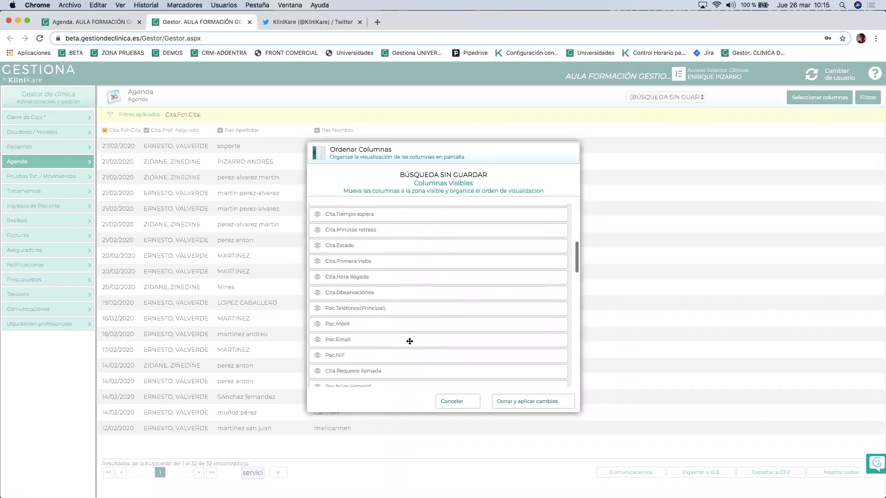
{"action": "double_click", "coordinate": [340, 321]}
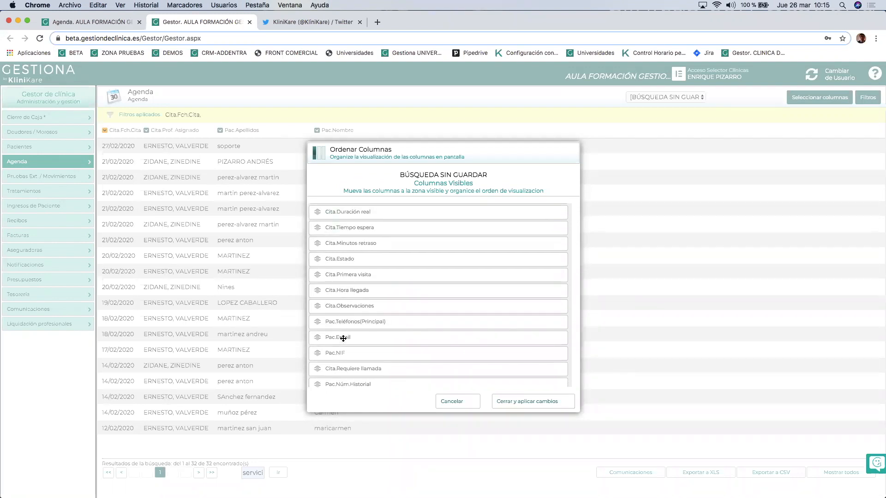
{"action": "double_click", "coordinate": [343, 338]}
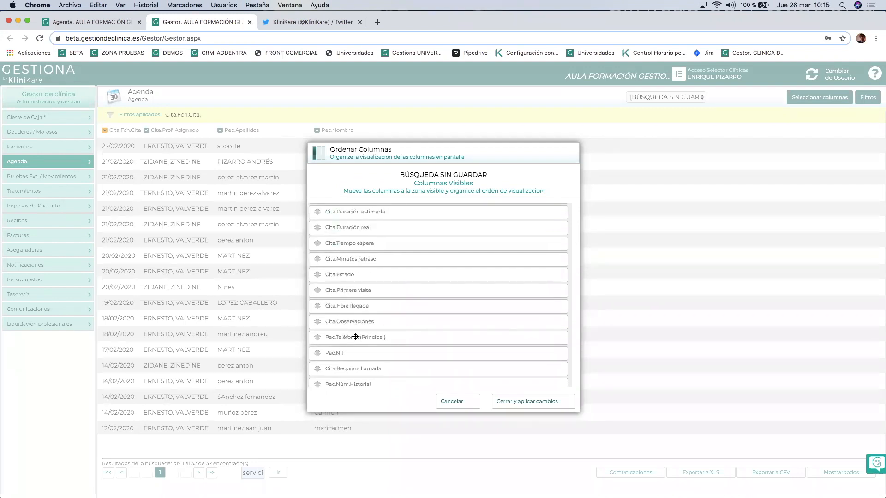
{"action": "double_click", "coordinate": [356, 337]}
{"action": "double_click", "coordinate": [356, 337]}
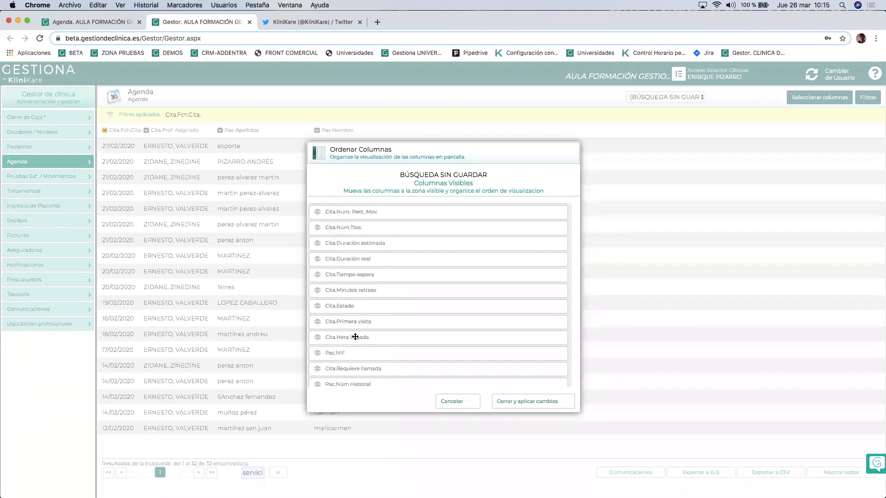
Reorder the visible columns with Pac.Nombre first and Pac.Apellidos second, and apply the changes.
{"action": "scroll", "coordinate": [355, 336], "scroll_direction": "up", "scroll_amount": 6}
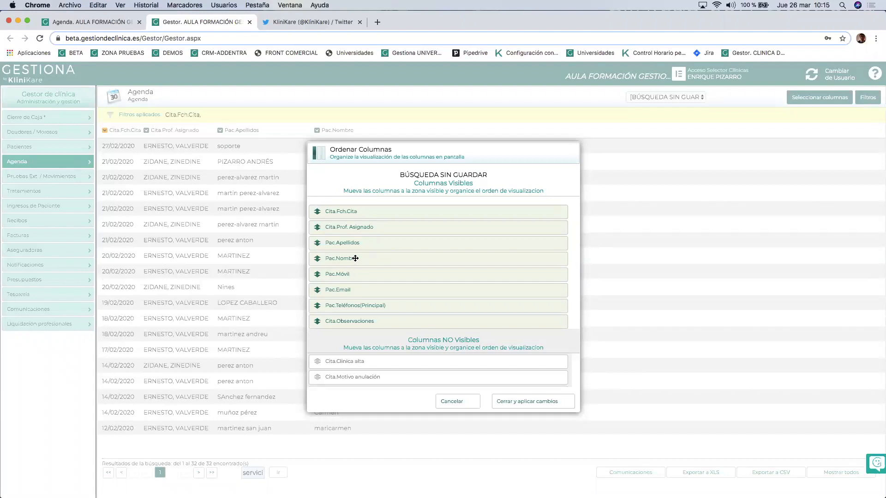
{"action": "left_click_drag", "start_coordinate": [355, 258], "coordinate": [362, 205]}
{"action": "left_click_drag", "start_coordinate": [364, 257], "coordinate": [367, 221]}
{"action": "left_click", "coordinate": [533, 401]}
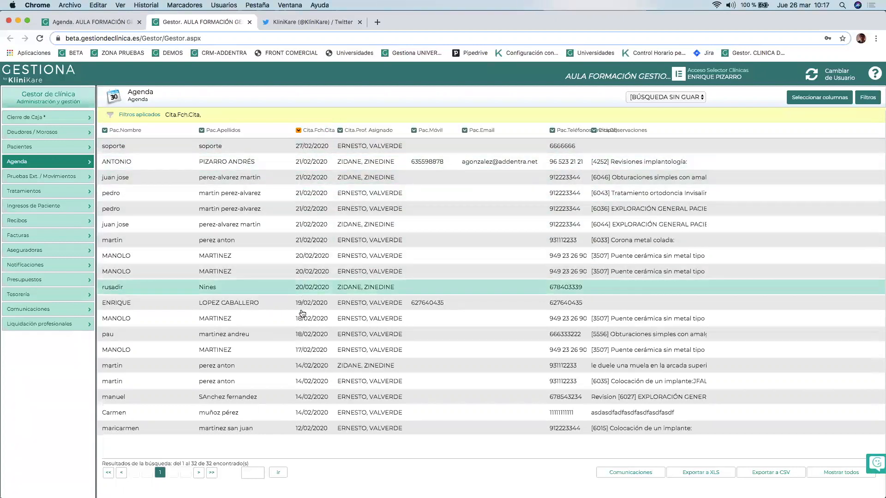
Look through the February appointments and sort them by Cita.Fch.Cita in ascending order.
{"action": "scroll", "coordinate": [301, 403], "scroll_direction": "down", "scroll_amount": 5}
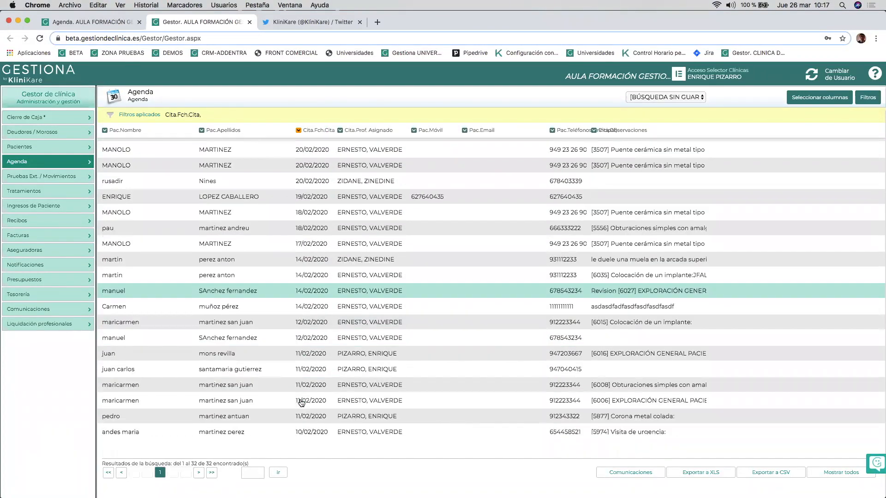
{"action": "scroll", "coordinate": [300, 403], "scroll_direction": "down", "scroll_amount": 2}
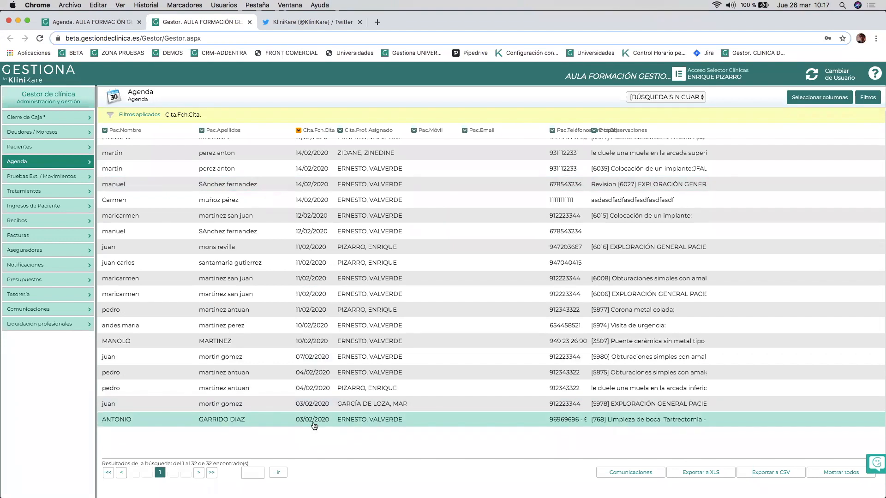
{"action": "scroll", "coordinate": [314, 425], "scroll_direction": "up", "scroll_amount": 6}
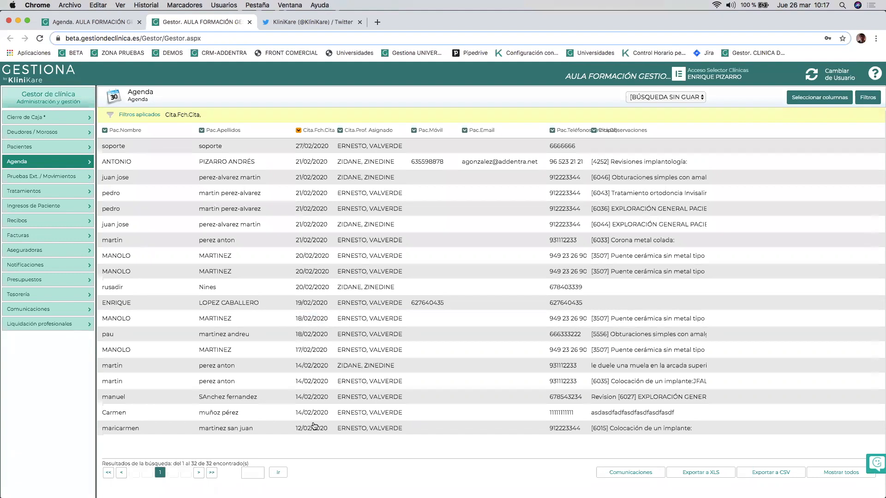
{"action": "left_click", "coordinate": [309, 134]}
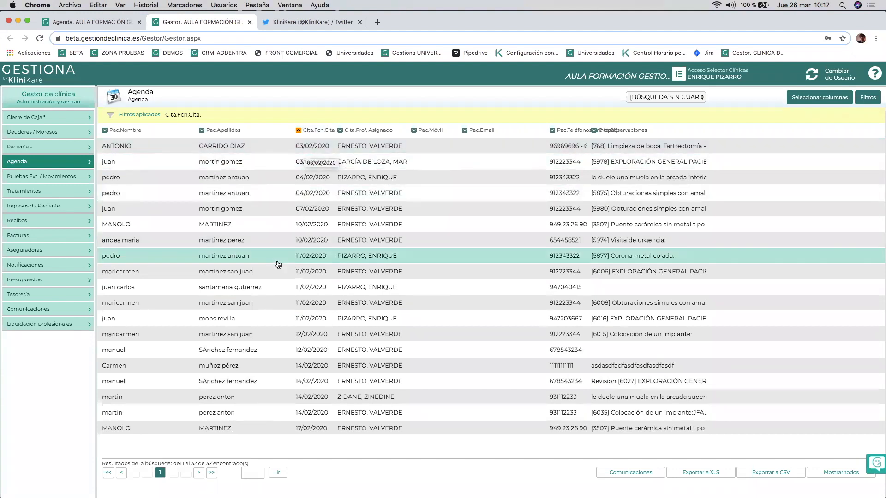
Review the date-sorted appointments and sort the list by Pac.Nombre in ascending order.
{"action": "scroll", "coordinate": [324, 323], "scroll_direction": "down", "scroll_amount": 3}
{"action": "scroll", "coordinate": [324, 327], "scroll_direction": "down", "scroll_amount": 6}
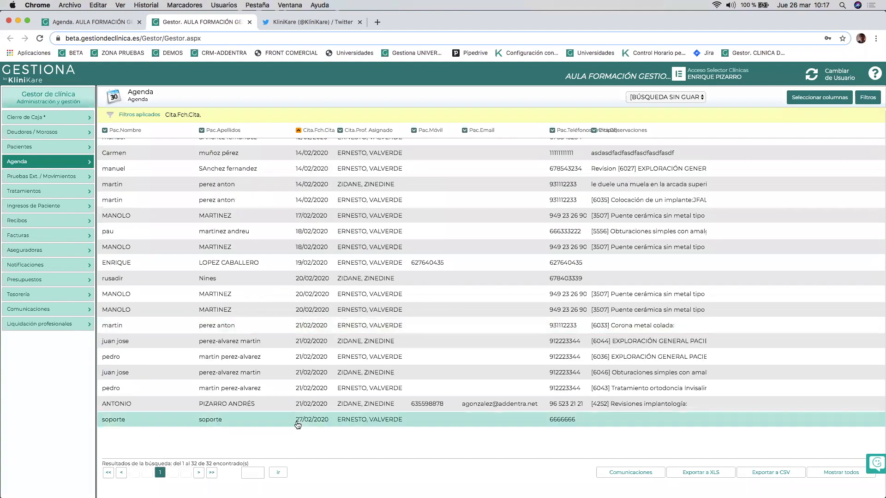
{"action": "scroll", "coordinate": [326, 395], "scroll_direction": "up", "scroll_amount": 10}
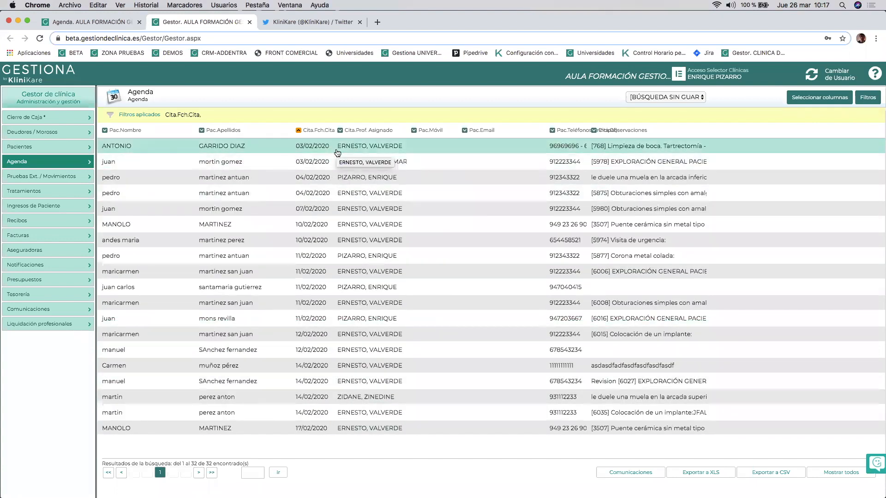
{"action": "left_click", "coordinate": [123, 131]}
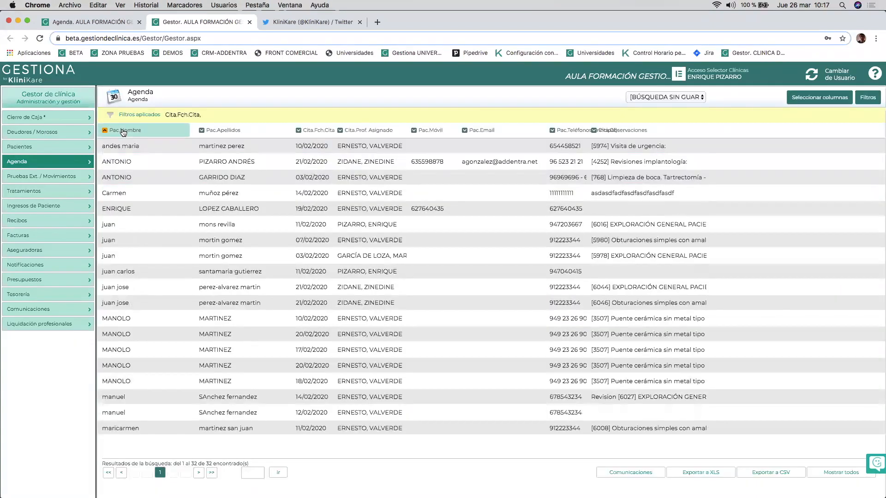
Sort the appointments by Pac.Nombre in descending order and return them to ascending order.
{"action": "left_click", "coordinate": [124, 132]}
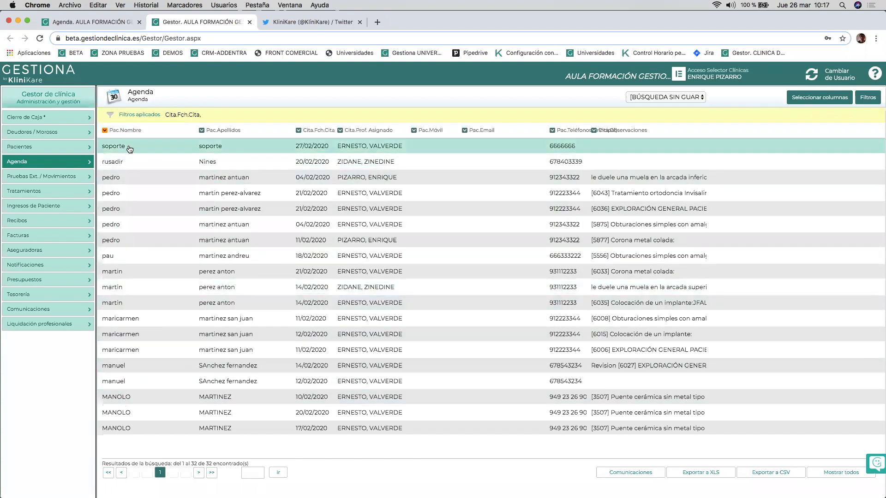
{"action": "left_click", "coordinate": [124, 132]}
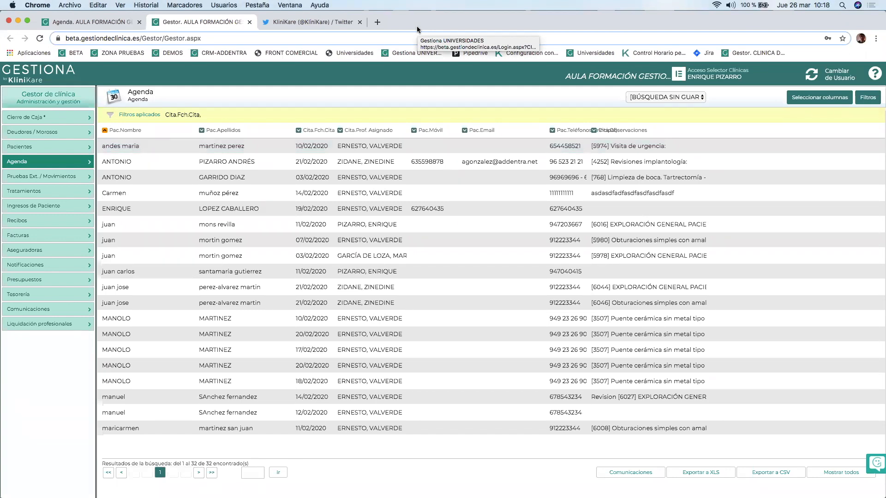
Save the current filter search under the name "citas del mes" and apply its filters.
{"action": "left_click", "coordinate": [680, 95]}
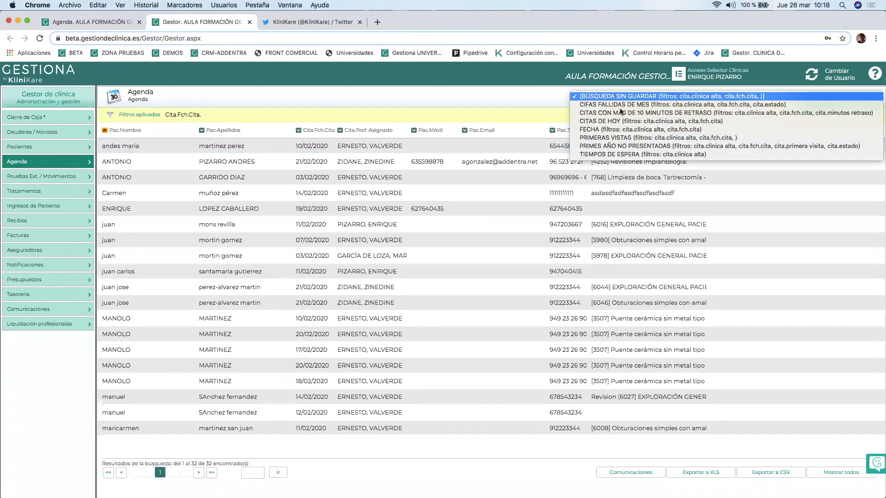
{"action": "left_click", "coordinate": [507, 100]}
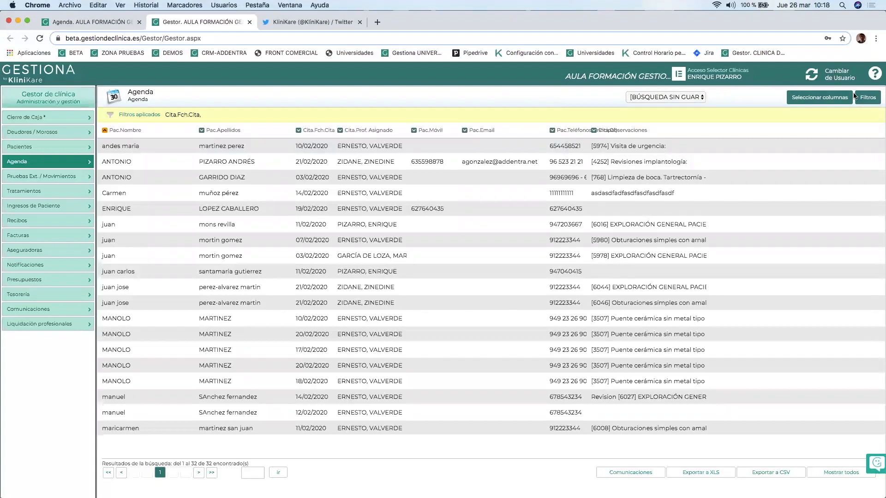
{"action": "left_click", "coordinate": [868, 99]}
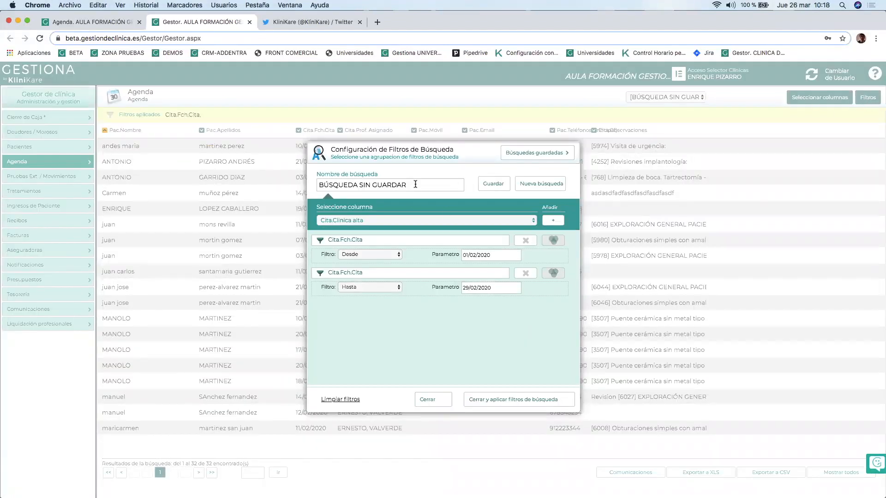
{"action": "left_click_drag", "start_coordinate": [416, 184], "coordinate": [316, 185]}
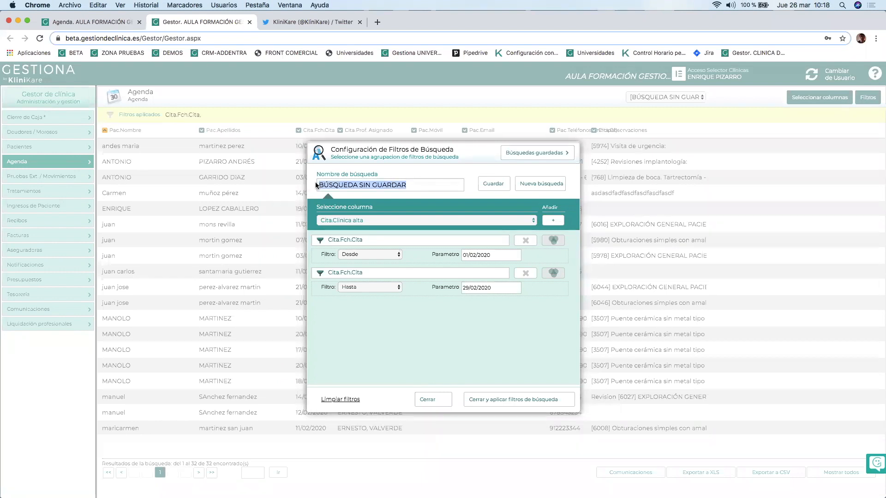
{"action": "type", "text": "citas del mes"}
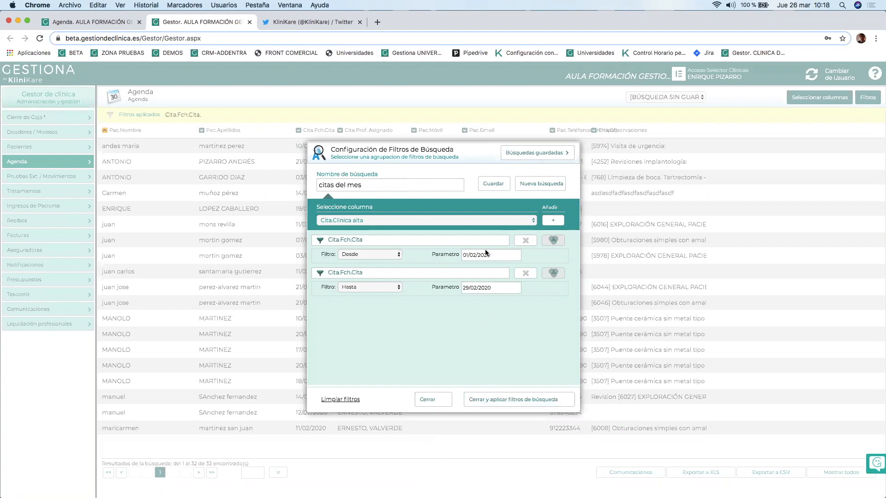
{"action": "left_click", "coordinate": [490, 185]}
{"action": "left_click", "coordinate": [516, 400]}
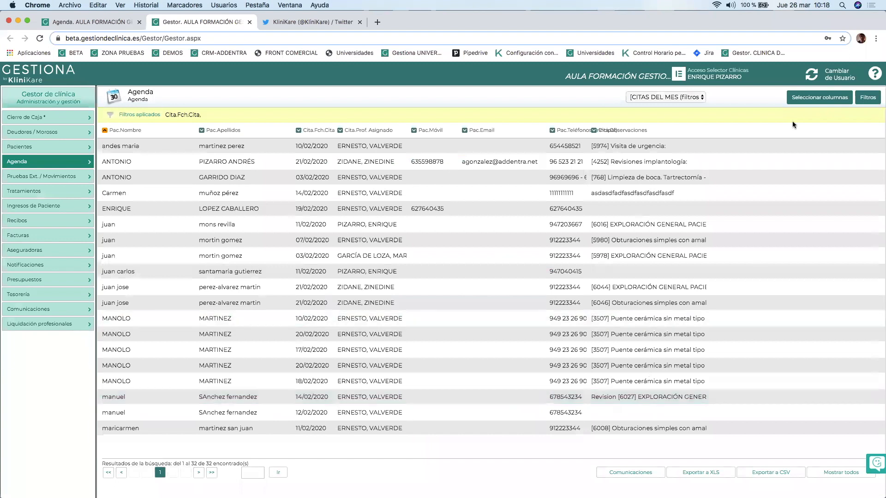
Reopen the Citas search in the Agenda section and load the saved search CITAS DEL MES.
{"action": "left_click", "coordinate": [22, 162]}
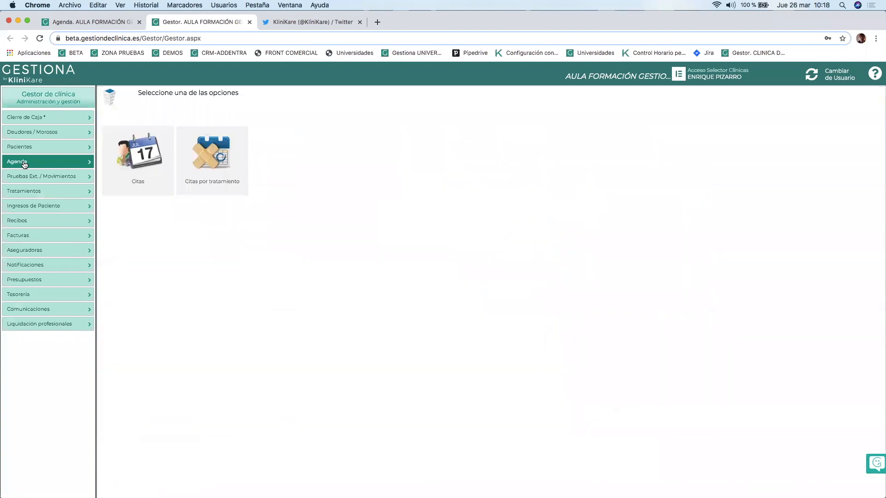
{"action": "left_click", "coordinate": [129, 166]}
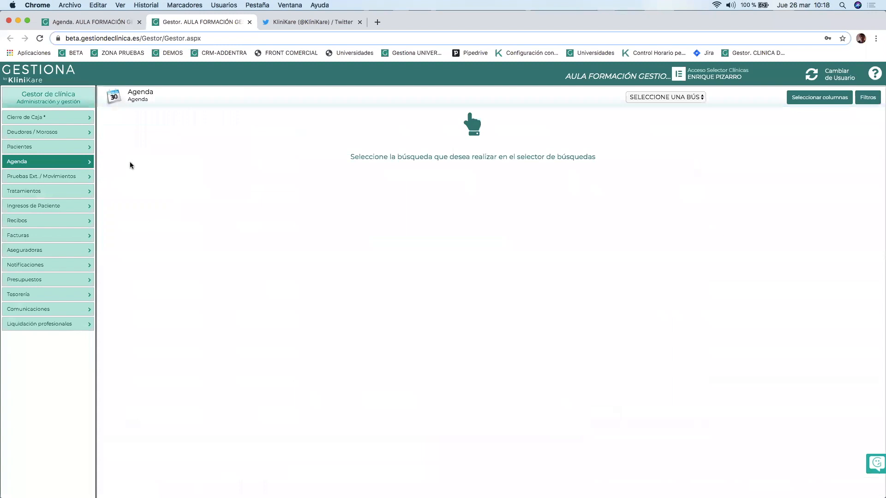
{"action": "left_click", "coordinate": [652, 97]}
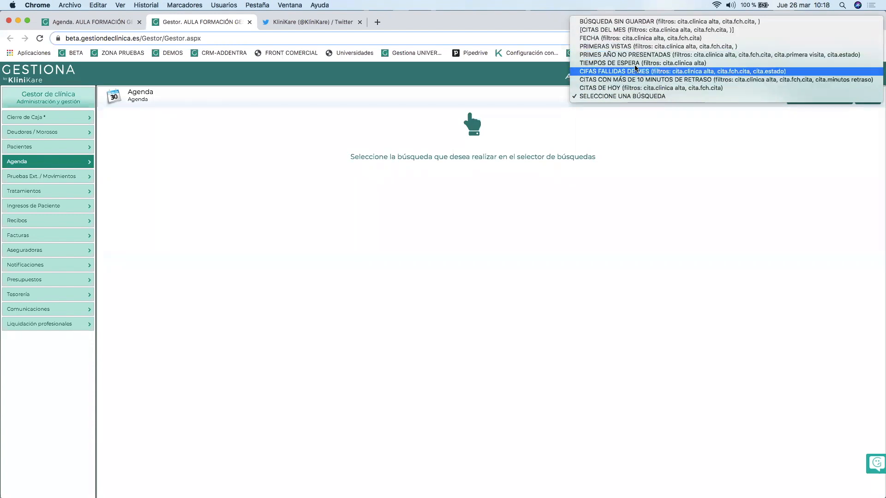
{"action": "left_click", "coordinate": [623, 30]}
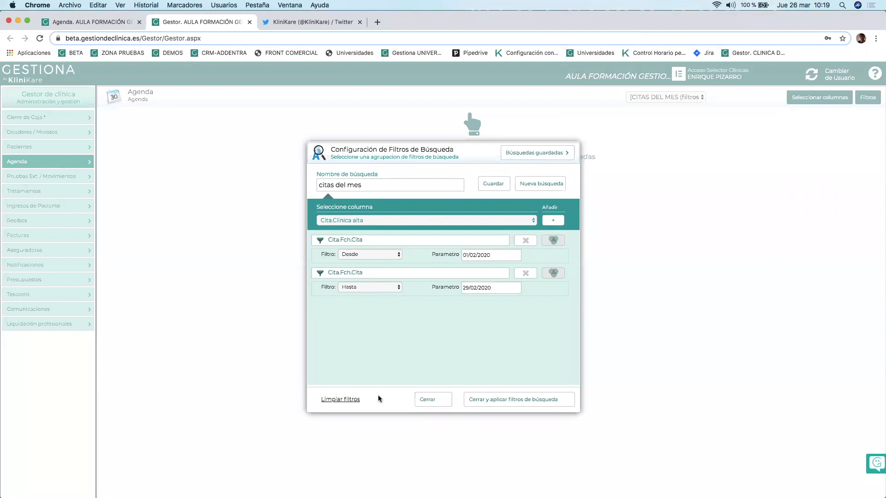
Set the Cita.Fch.Cita filters to run from 01/01/2020 to 31/01/2020 and apply them.
{"action": "left_click", "coordinate": [496, 254]}
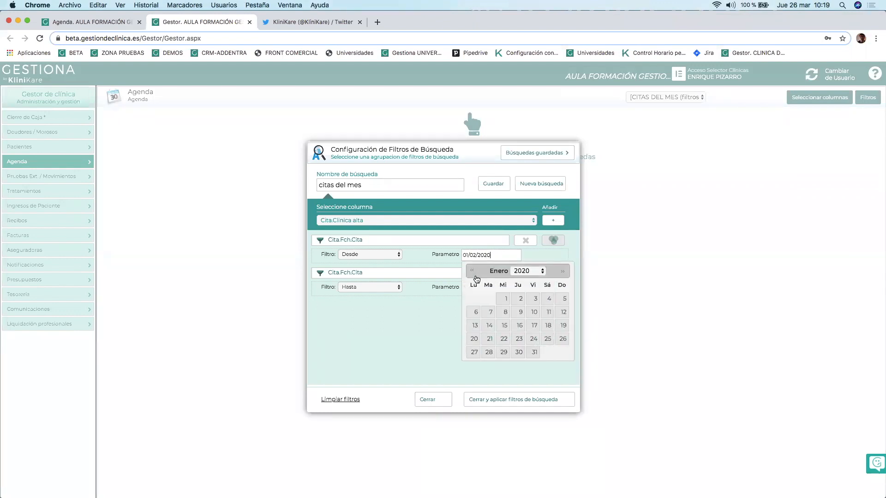
{"action": "left_click", "coordinate": [503, 299]}
{"action": "left_click", "coordinate": [499, 288]}
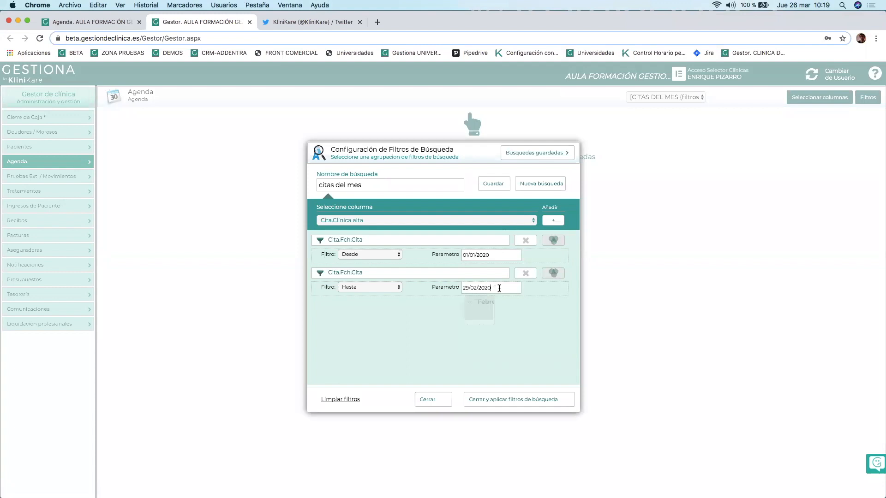
{"action": "left_click", "coordinate": [473, 304]}
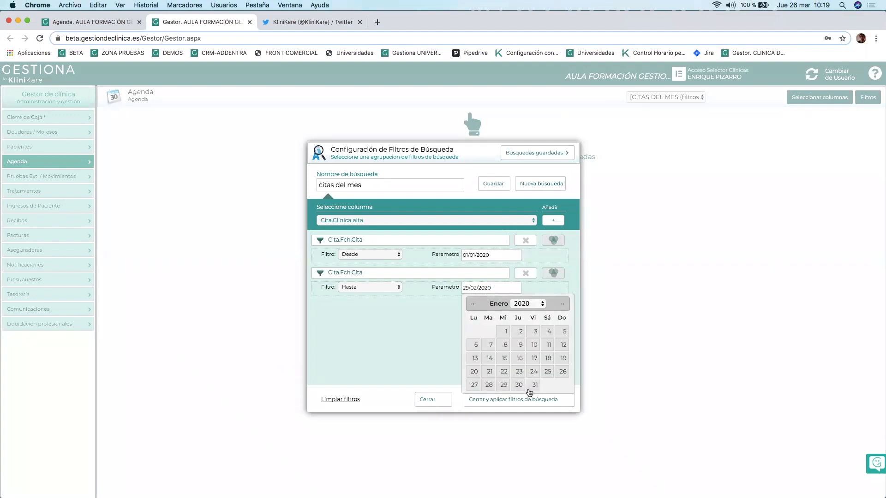
{"action": "left_click", "coordinate": [532, 384]}
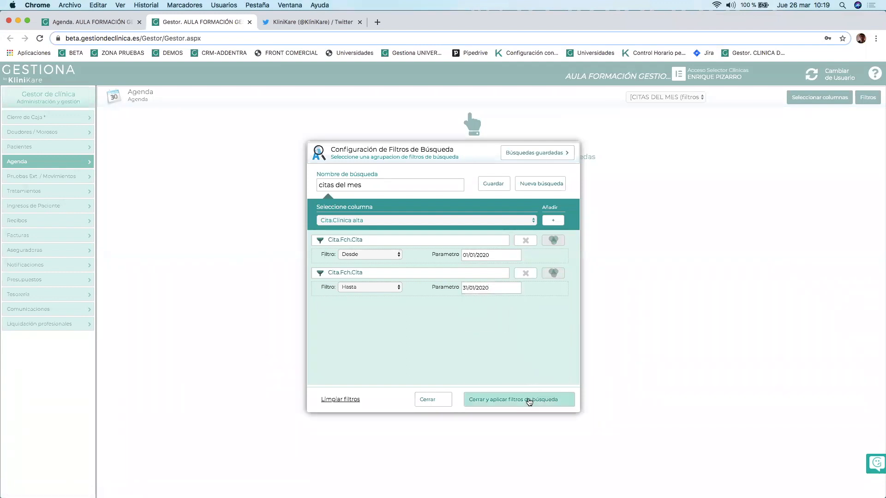
{"action": "left_click", "coordinate": [529, 400]}
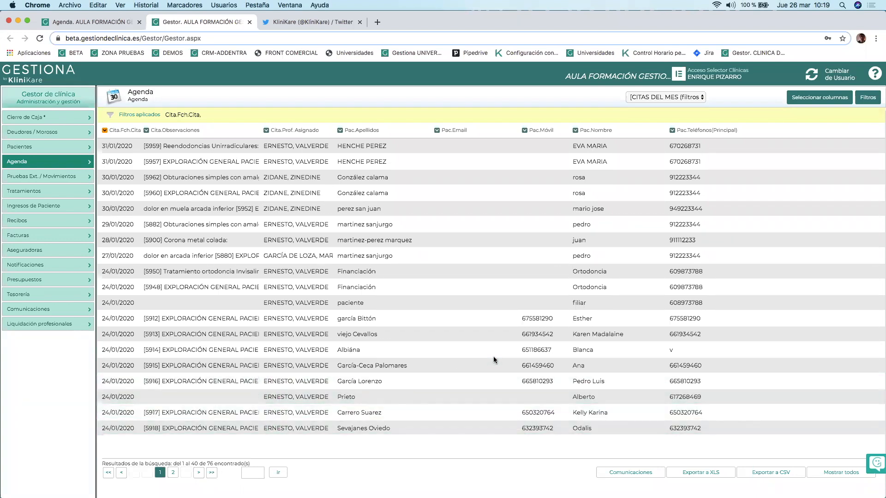
Add a Cita.Estado filter set to "Distinto de" Finalizada and apply the search filters.
{"action": "left_click", "coordinate": [865, 97]}
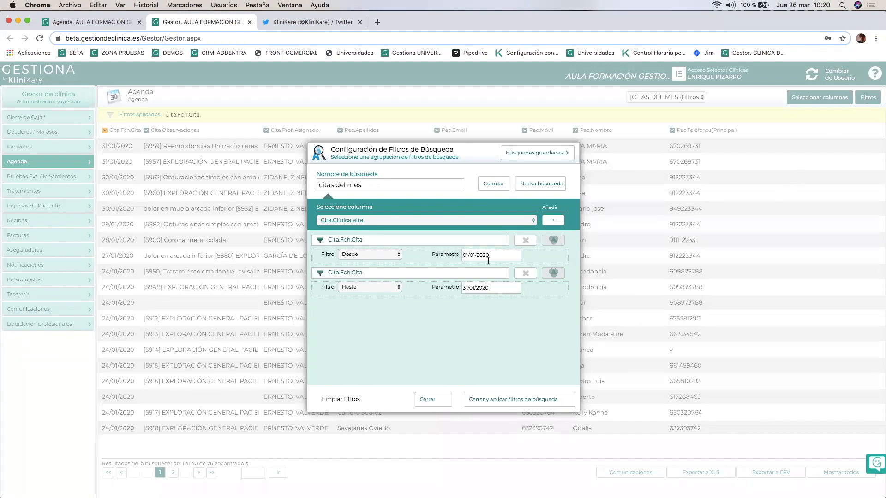
{"action": "left_click", "coordinate": [436, 220]}
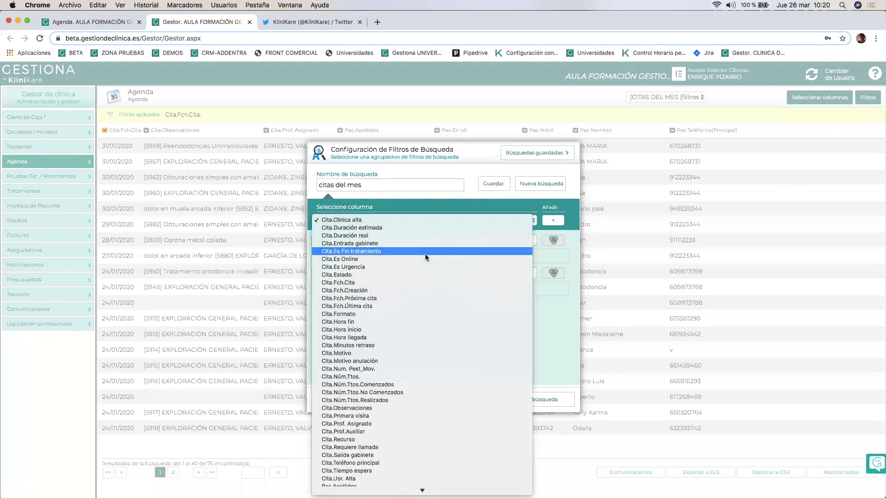
{"action": "left_click", "coordinate": [367, 276]}
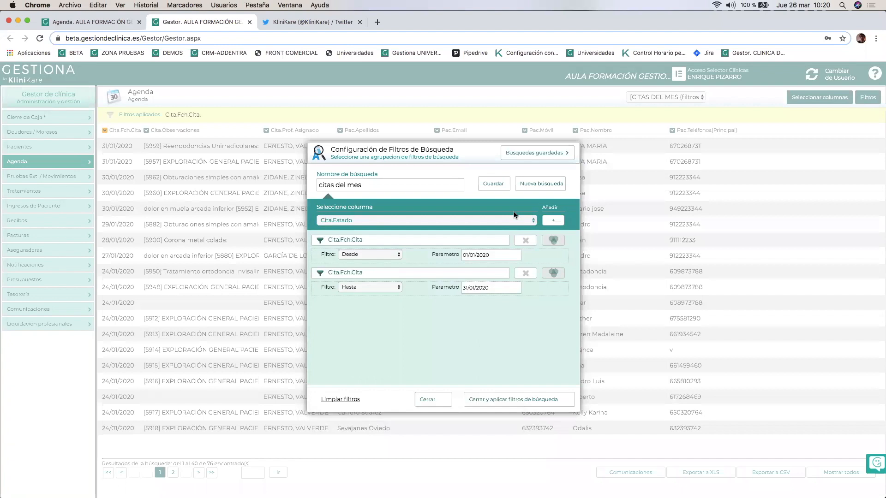
{"action": "left_click", "coordinate": [552, 221]}
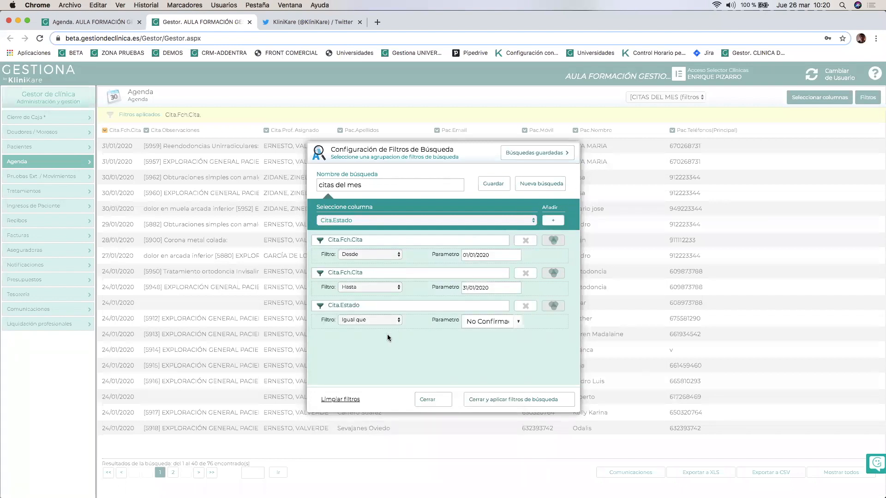
{"action": "left_click", "coordinate": [372, 321]}
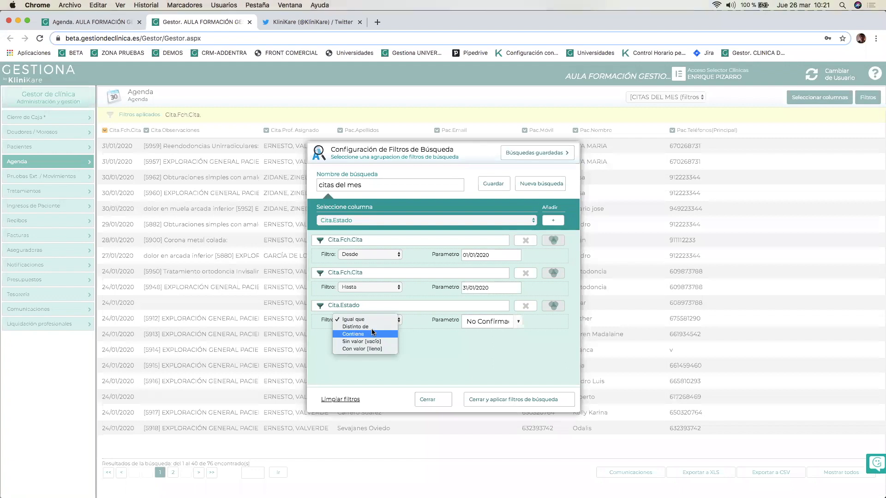
{"action": "left_click", "coordinate": [373, 327]}
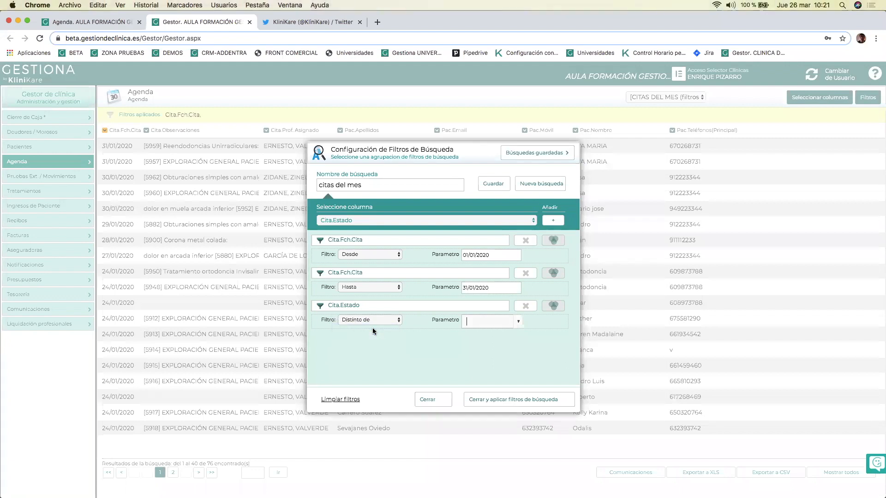
{"action": "left_click", "coordinate": [518, 322]}
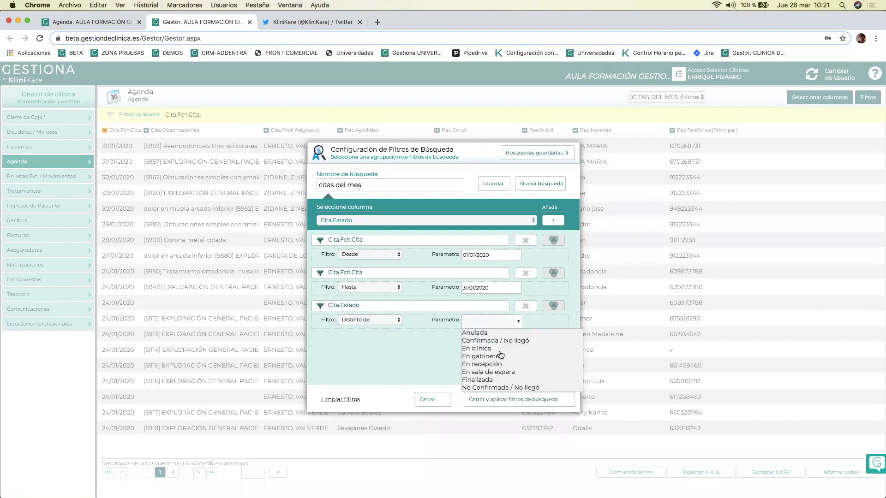
{"action": "left_click", "coordinate": [499, 402]}
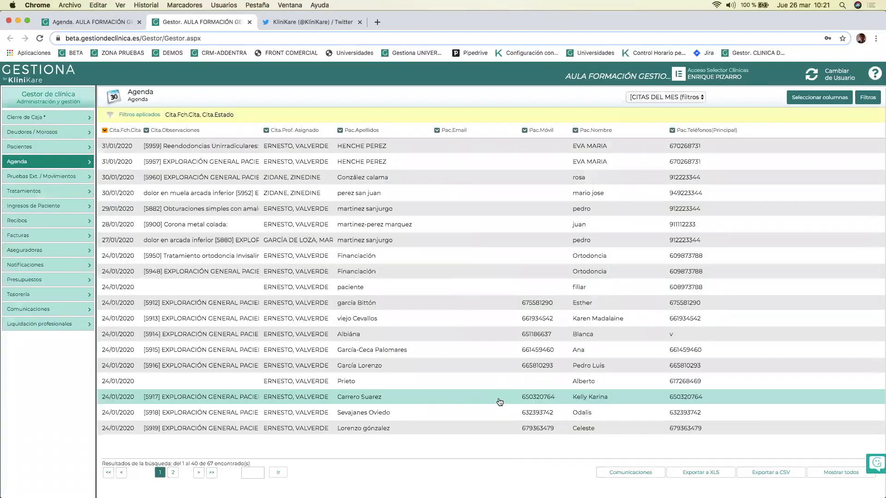
Add Cita.Estado to the visible columns of the search and check the states of the listed appointments.
{"action": "left_click", "coordinate": [811, 101]}
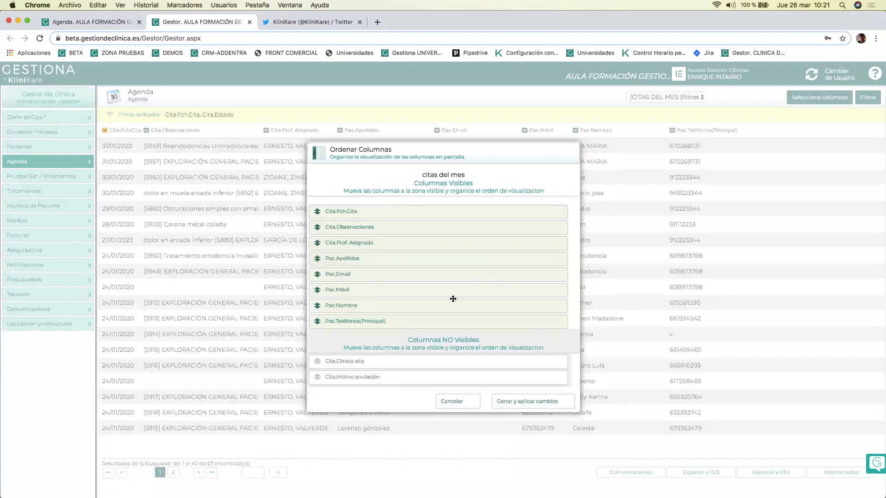
{"action": "scroll", "coordinate": [411, 319], "scroll_direction": "down", "scroll_amount": 5}
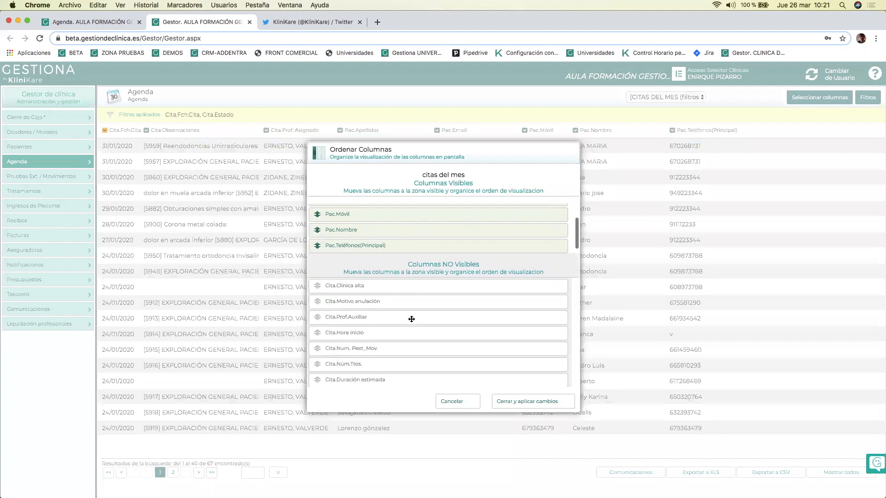
{"action": "scroll", "coordinate": [412, 319], "scroll_direction": "down", "scroll_amount": 3}
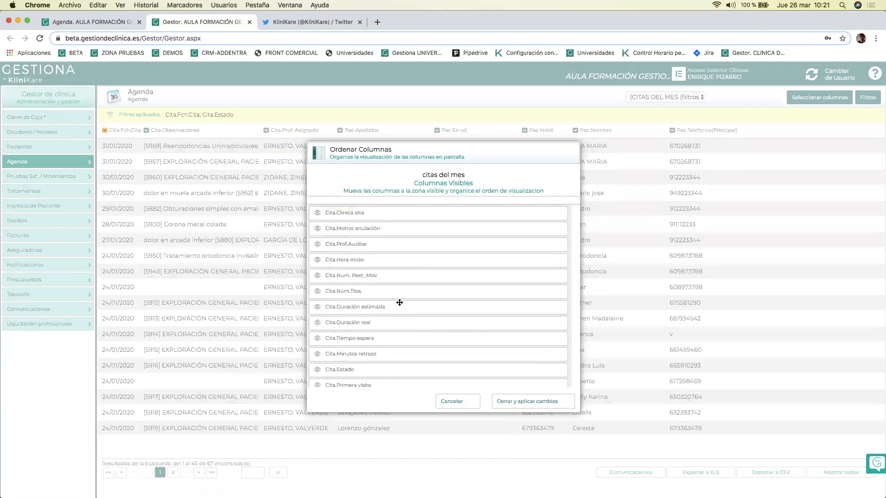
{"action": "double_click", "coordinate": [342, 369]}
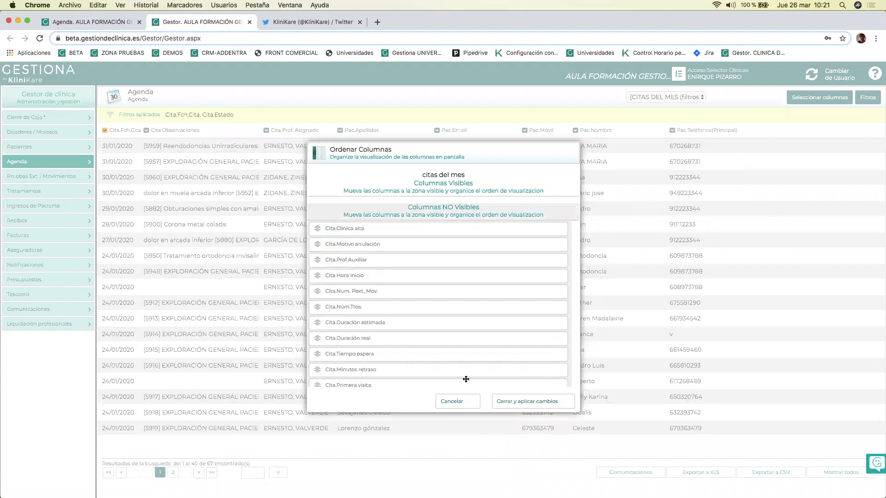
{"action": "left_click", "coordinate": [527, 401]}
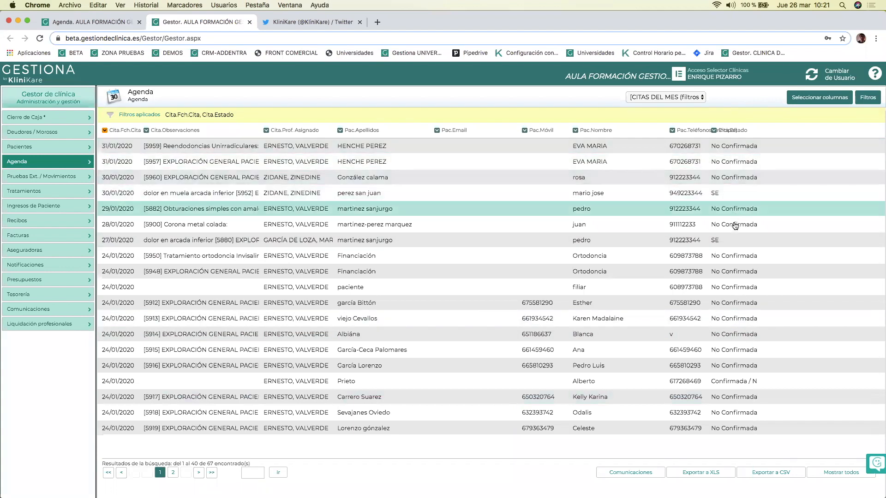
{"action": "scroll", "coordinate": [735, 240], "scroll_direction": "down", "scroll_amount": 1}
{"action": "scroll", "coordinate": [734, 241], "scroll_direction": "down", "scroll_amount": 10}
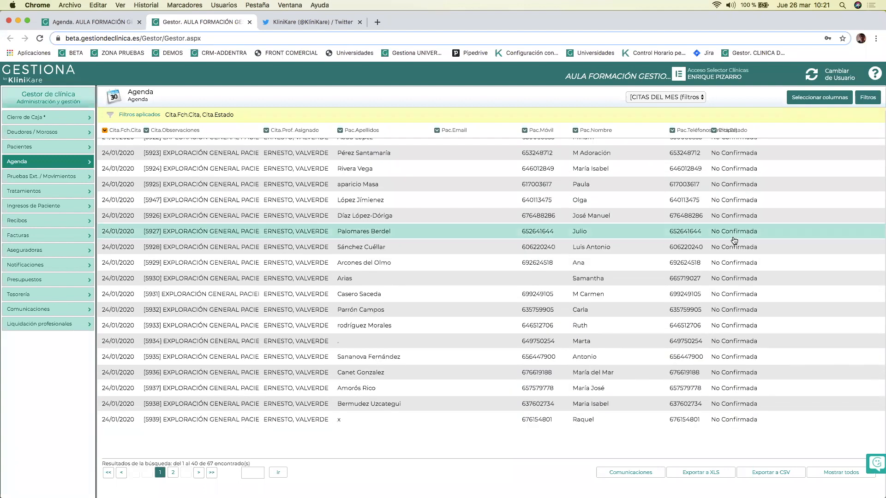
{"action": "scroll", "coordinate": [734, 240], "scroll_direction": "up", "scroll_amount": 10}
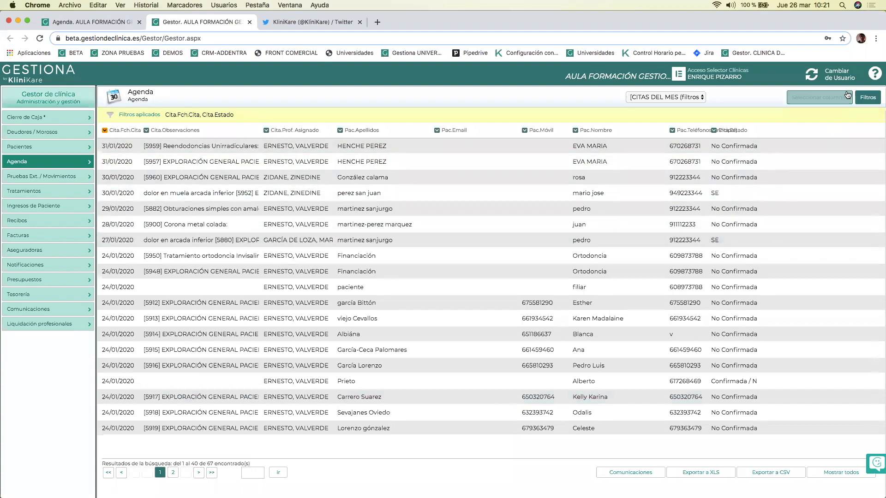
Add a second Cita.Estado filter to the search with its parameter set to En sala de espera.
{"action": "left_click", "coordinate": [869, 98]}
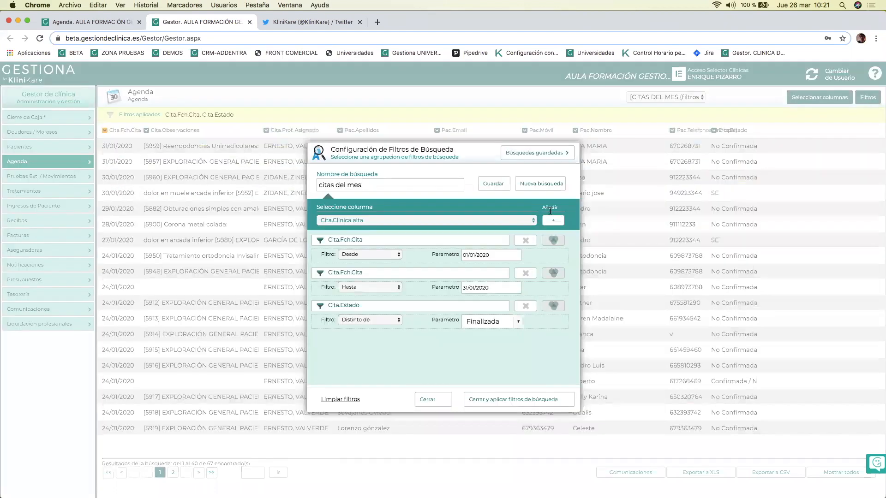
{"action": "left_click", "coordinate": [488, 221]}
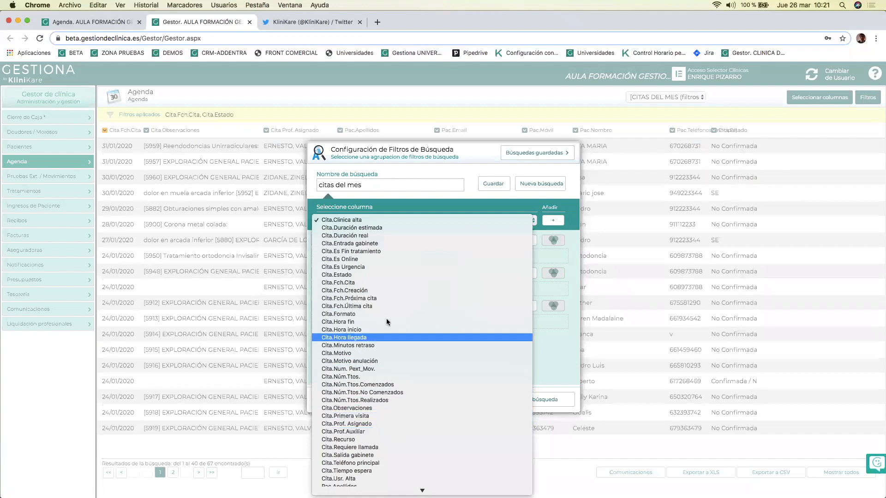
{"action": "left_click", "coordinate": [378, 273]}
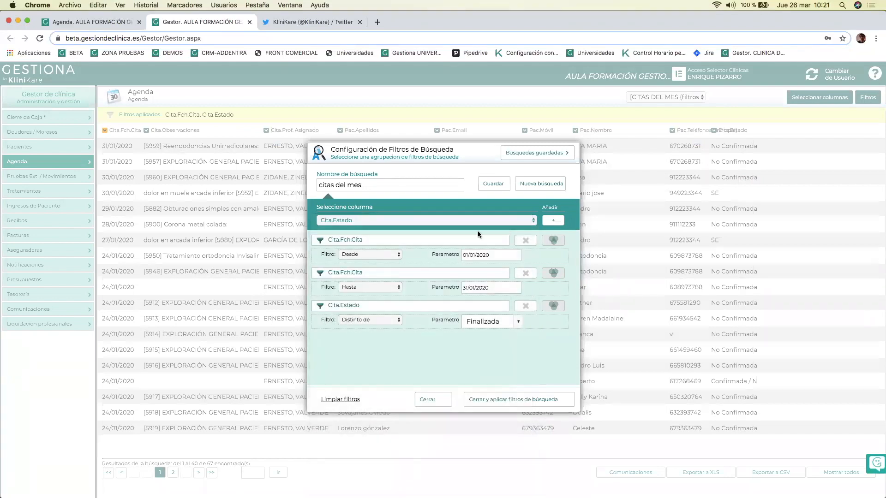
{"action": "left_click", "coordinate": [553, 221]}
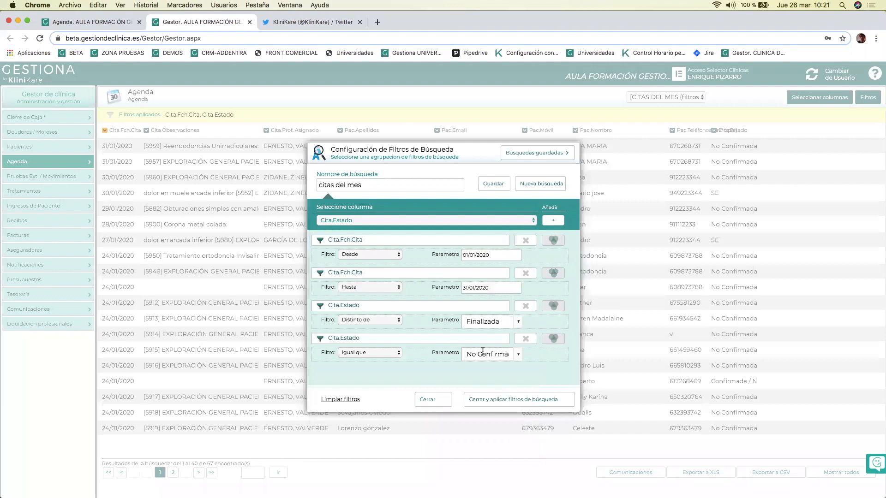
{"action": "left_click", "coordinate": [518, 355]}
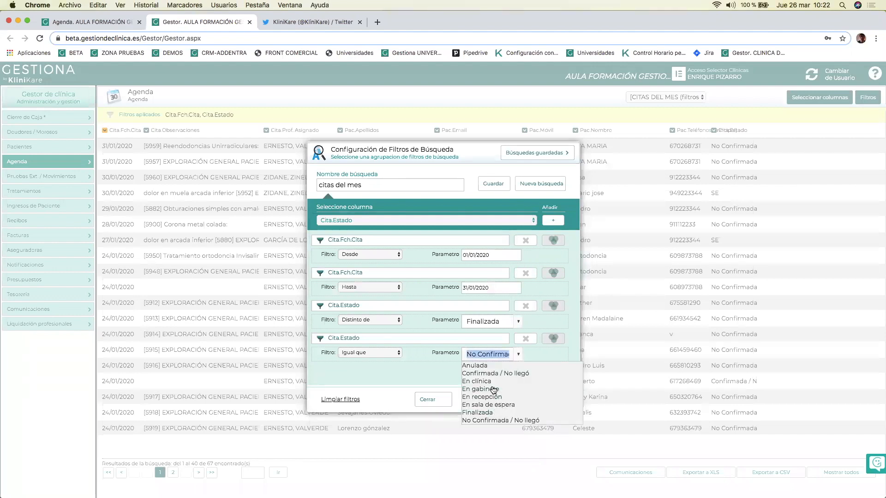
{"action": "left_click", "coordinate": [512, 405]}
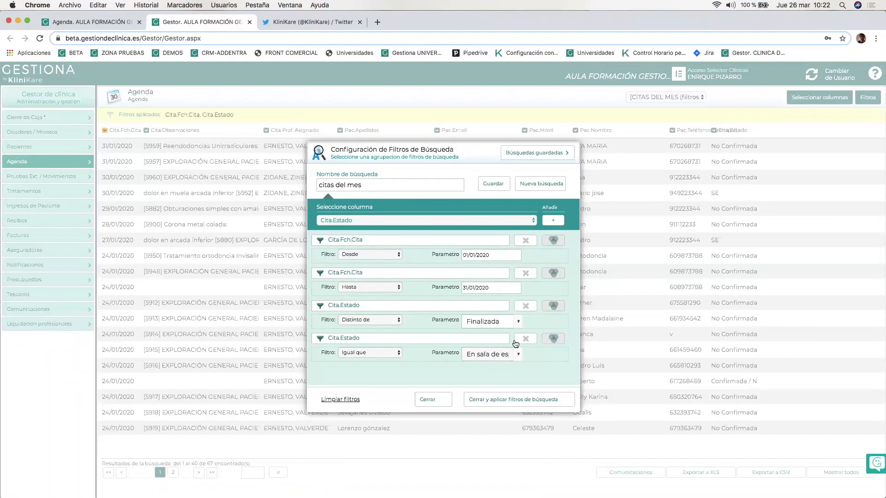
Set the second Cita.Estado filter to "Distinto de" En sala de espera, apply the filters and check the listed appointments.
{"action": "left_click", "coordinate": [363, 353]}
{"action": "left_click", "coordinate": [369, 359]}
{"action": "left_click", "coordinate": [517, 359]}
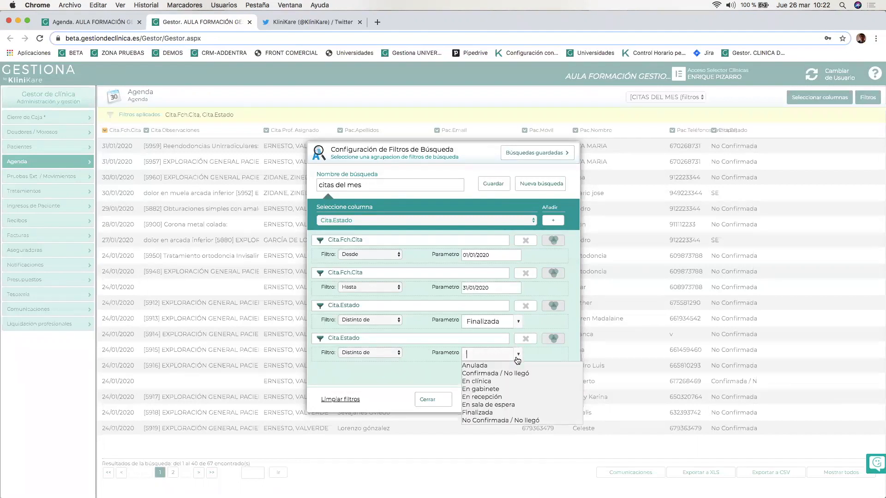
{"action": "left_click", "coordinate": [493, 405]}
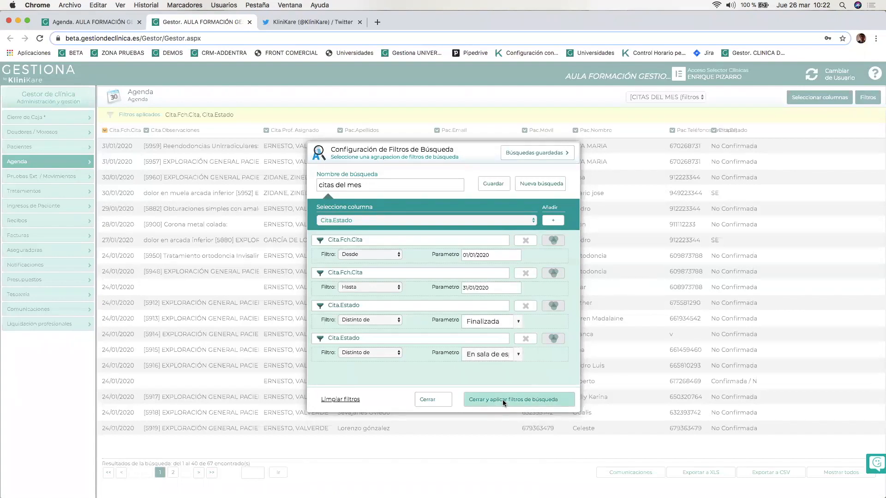
{"action": "left_click", "coordinate": [503, 400]}
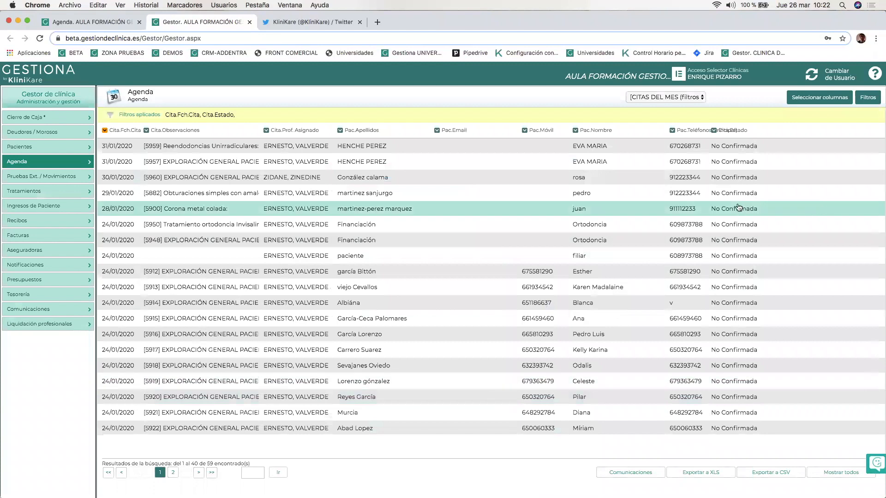
{"action": "scroll", "coordinate": [733, 338], "scroll_direction": "down", "scroll_amount": 6}
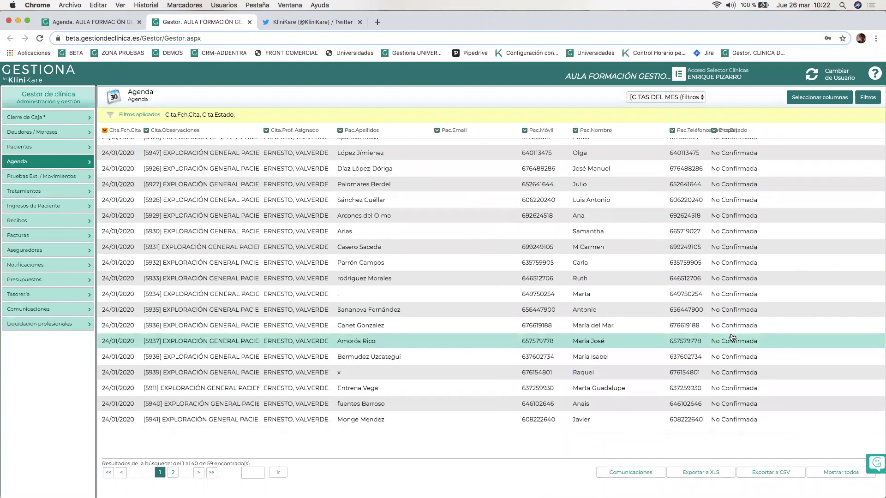
{"action": "scroll", "coordinate": [732, 338], "scroll_direction": "up", "scroll_amount": 6}
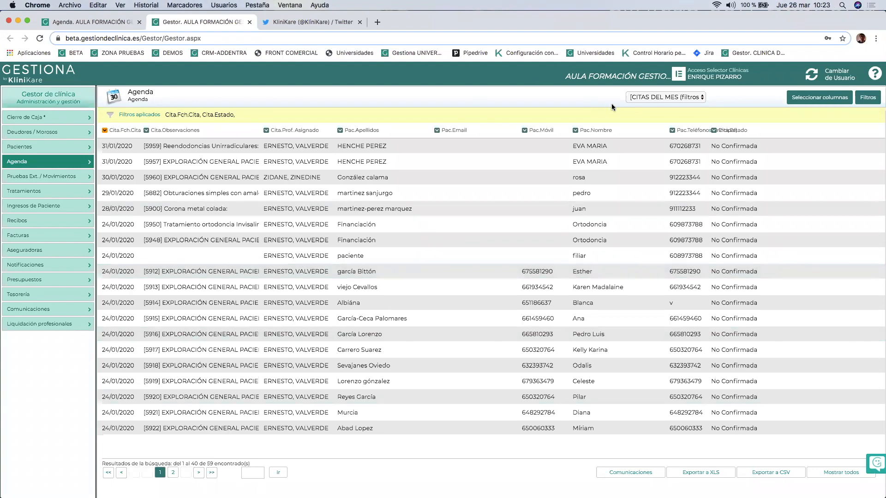
Reopen the search filters and set the first Cita.Estado filter to "Igual que" Finalizada.
{"action": "left_click", "coordinate": [868, 101]}
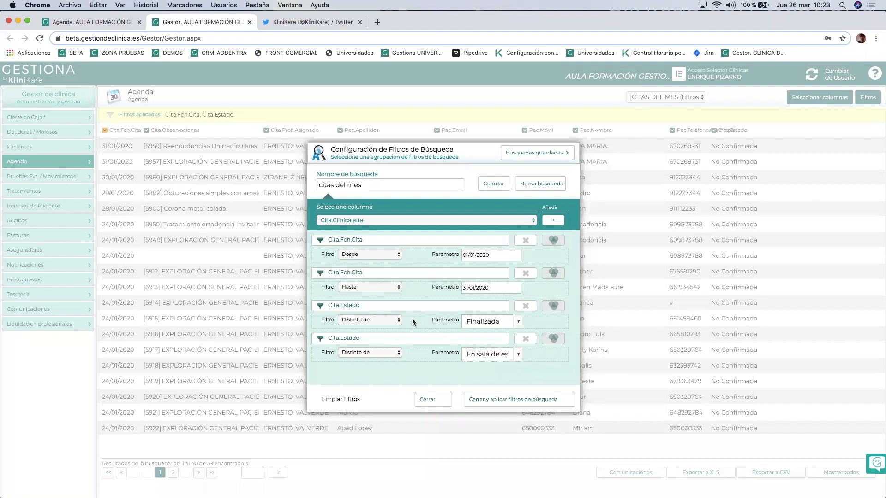
{"action": "left_click", "coordinate": [383, 319]}
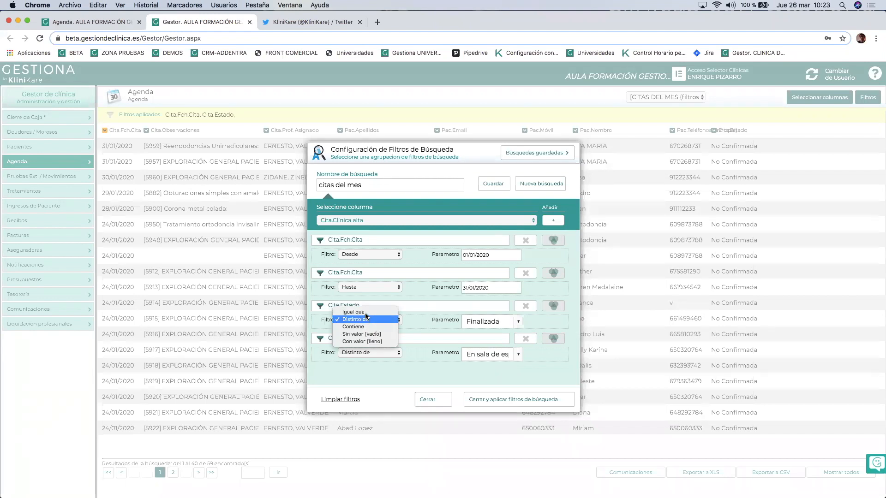
{"action": "left_click", "coordinate": [366, 312]}
{"action": "left_click", "coordinate": [514, 325]}
{"action": "left_click", "coordinate": [519, 323]}
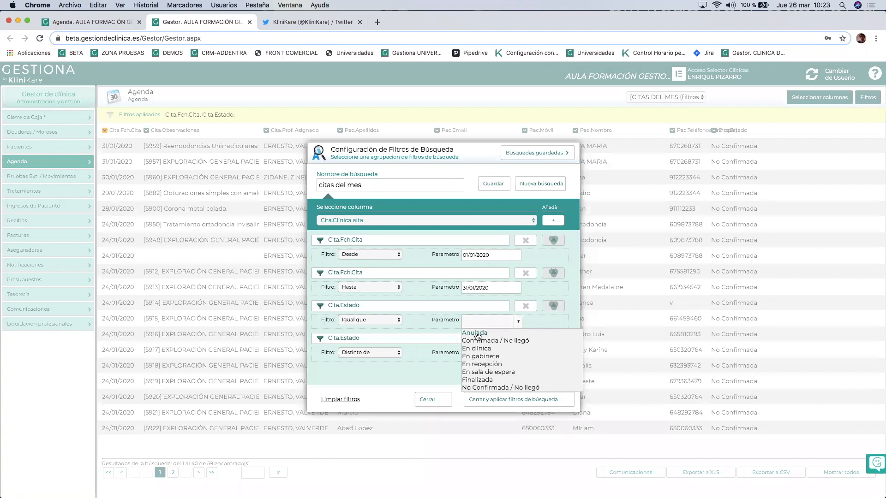
{"action": "left_click", "coordinate": [485, 380]}
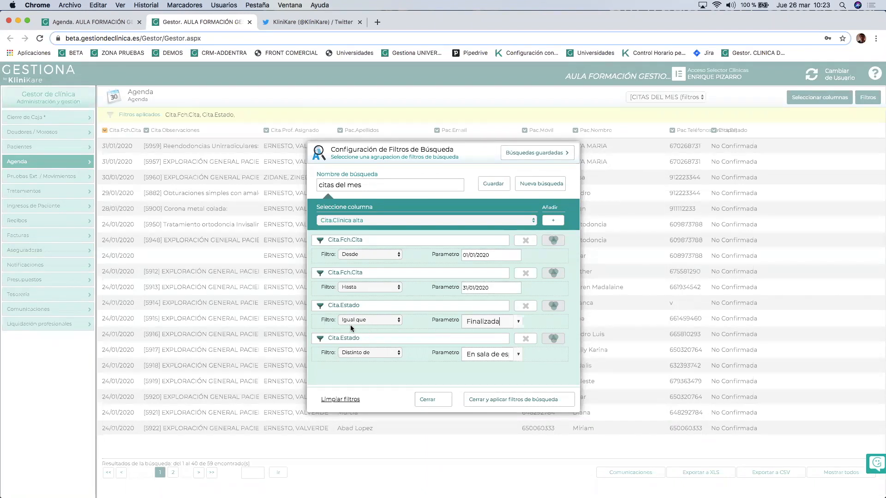
Set the second Cita.Estado filter to "Igual que" Confirmada / No llegó.
{"action": "left_click", "coordinate": [387, 354]}
{"action": "left_click", "coordinate": [368, 345]}
{"action": "left_click", "coordinate": [517, 356]}
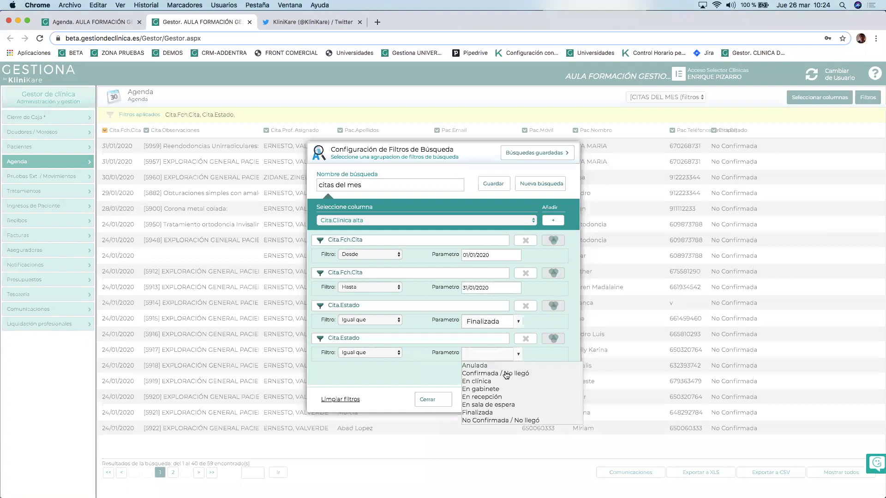
{"action": "left_click", "coordinate": [481, 373]}
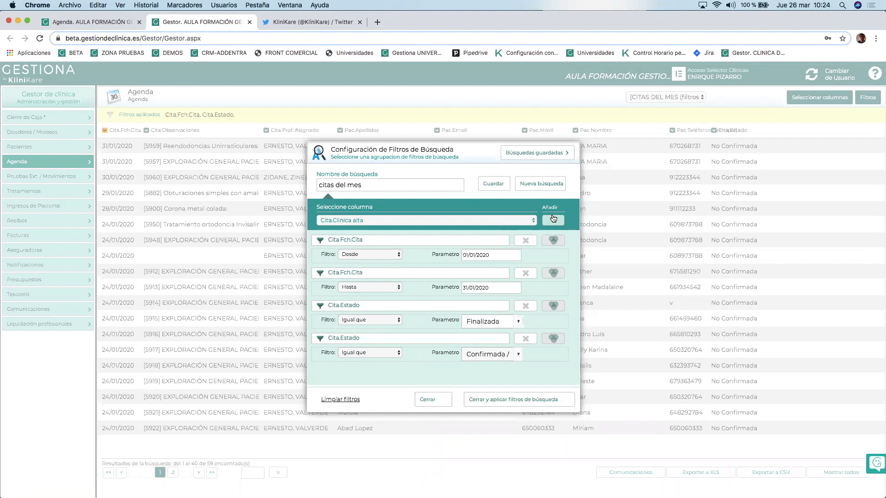
Add a third Cita.Estado filter set to "Igual que" No Confirmada / No llegó and apply the search filters.
{"action": "left_click", "coordinate": [521, 220]}
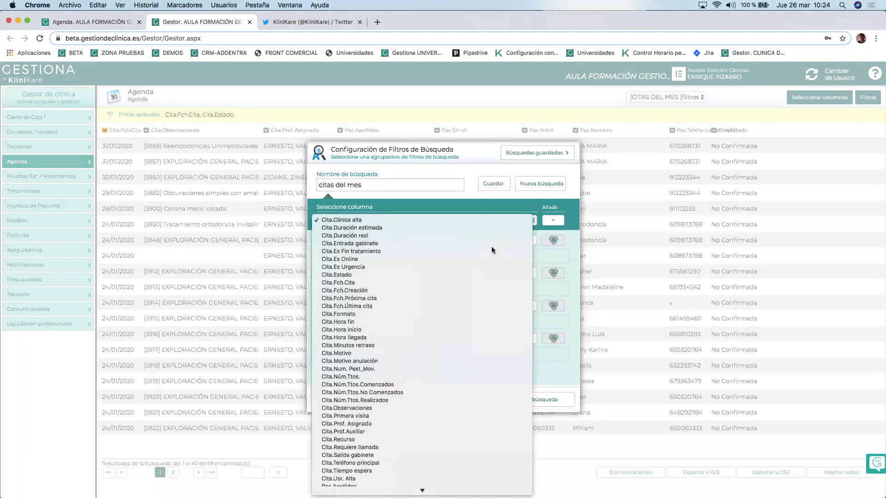
{"action": "left_click", "coordinate": [383, 274]}
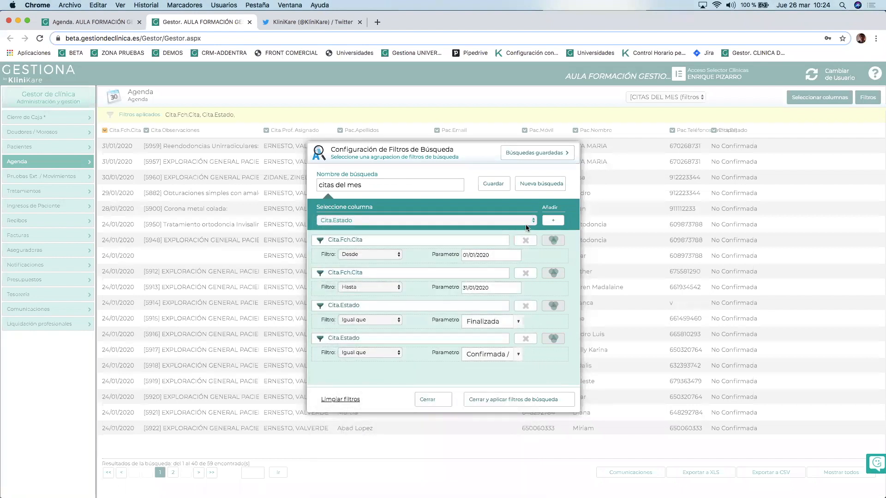
{"action": "left_click", "coordinate": [554, 221]}
{"action": "scroll", "coordinate": [425, 335], "scroll_direction": "down", "scroll_amount": 1}
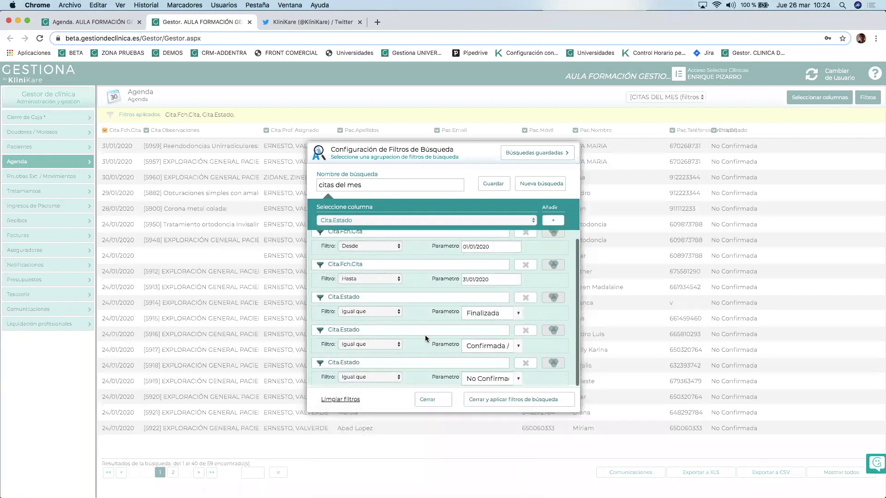
{"action": "left_click", "coordinate": [518, 379]}
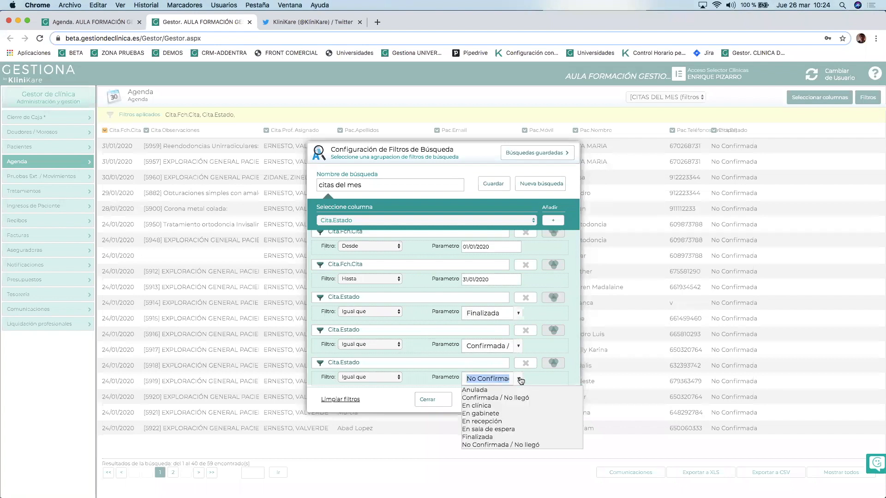
{"action": "left_click", "coordinate": [505, 444]}
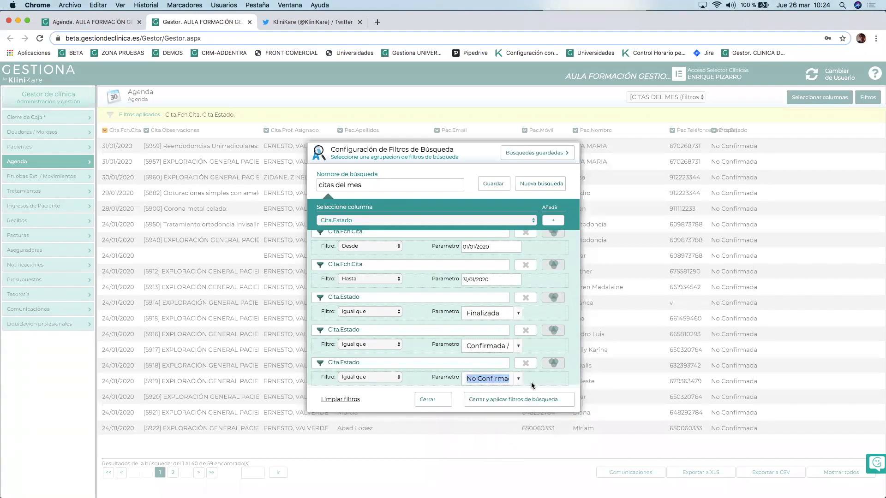
{"action": "left_click", "coordinate": [571, 361]}
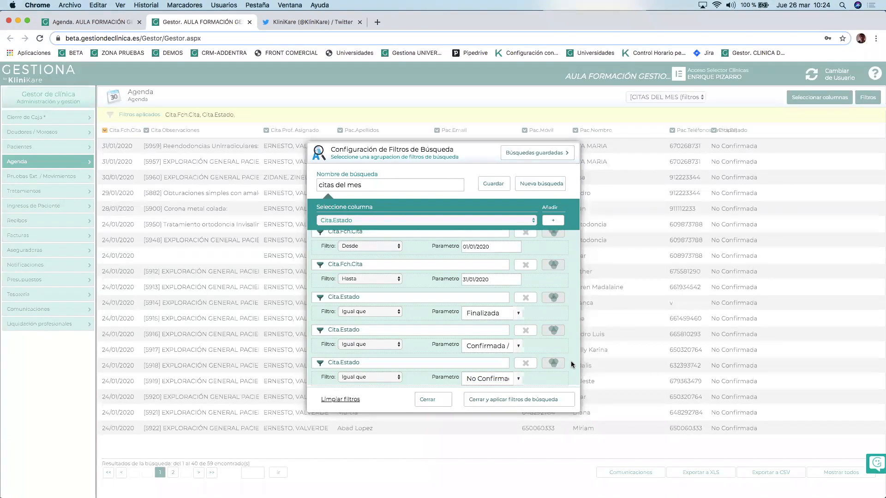
{"action": "scroll", "coordinate": [475, 258], "scroll_direction": "up", "scroll_amount": 1}
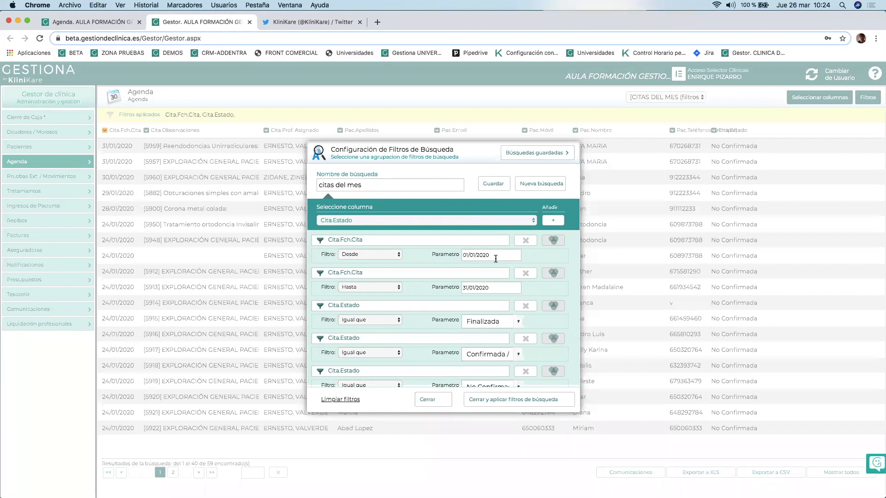
{"action": "scroll", "coordinate": [484, 303], "scroll_direction": "down", "scroll_amount": 1}
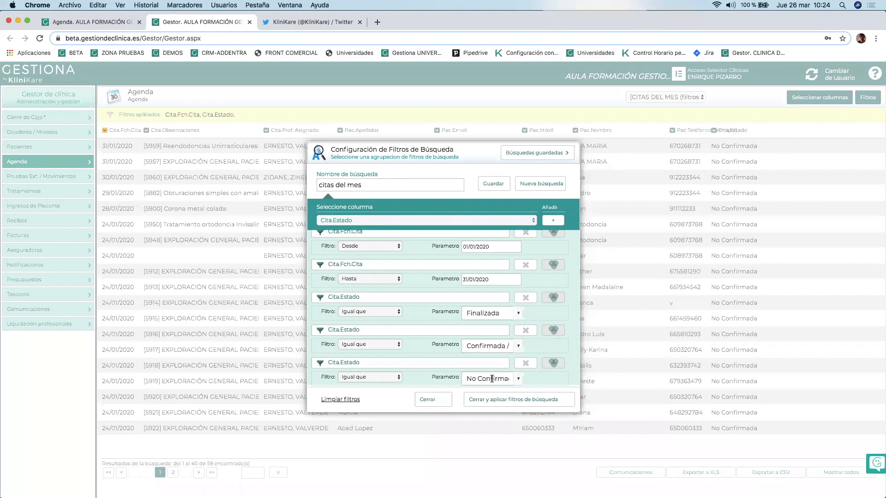
{"action": "left_click", "coordinate": [518, 398]}
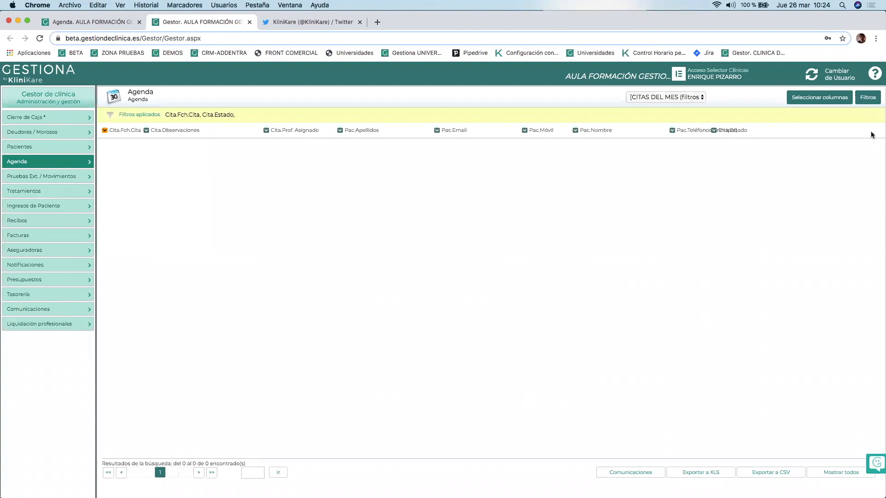
Reopen the search filters and associate all three Cita.Estado filters with Grupo 1.
{"action": "left_click", "coordinate": [867, 102]}
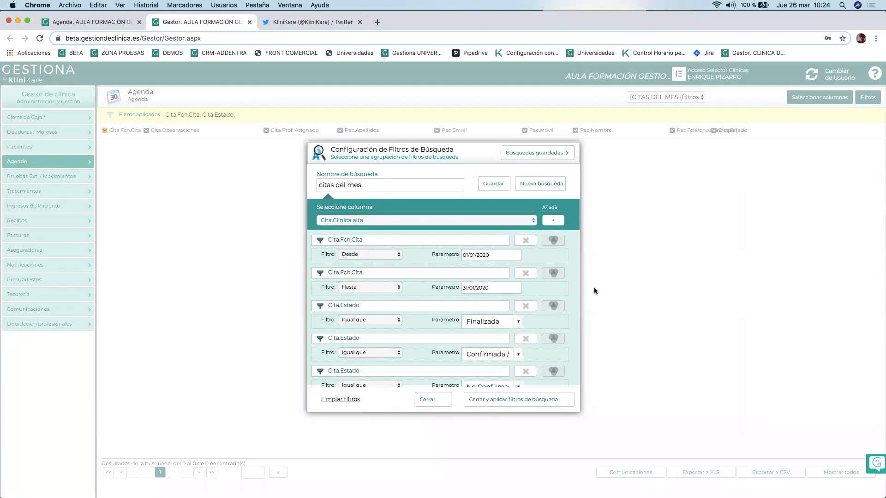
{"action": "scroll", "coordinate": [486, 323], "scroll_direction": "down", "scroll_amount": 1}
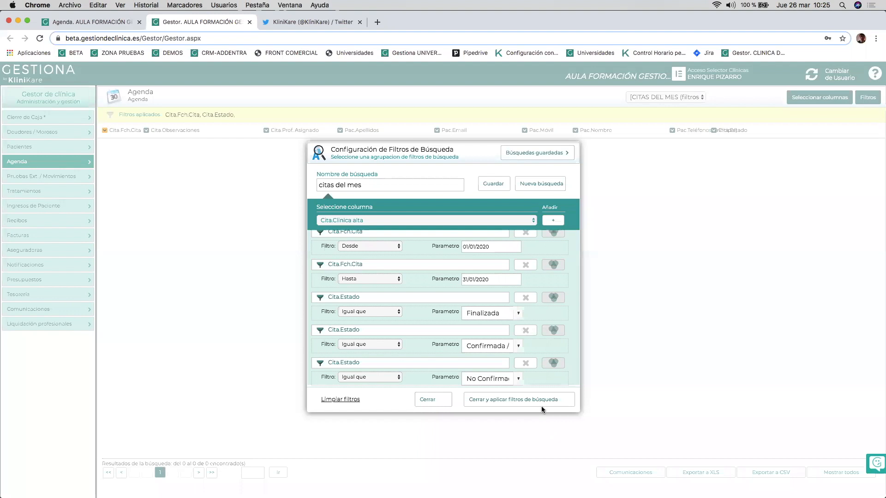
{"action": "left_click", "coordinate": [554, 298]}
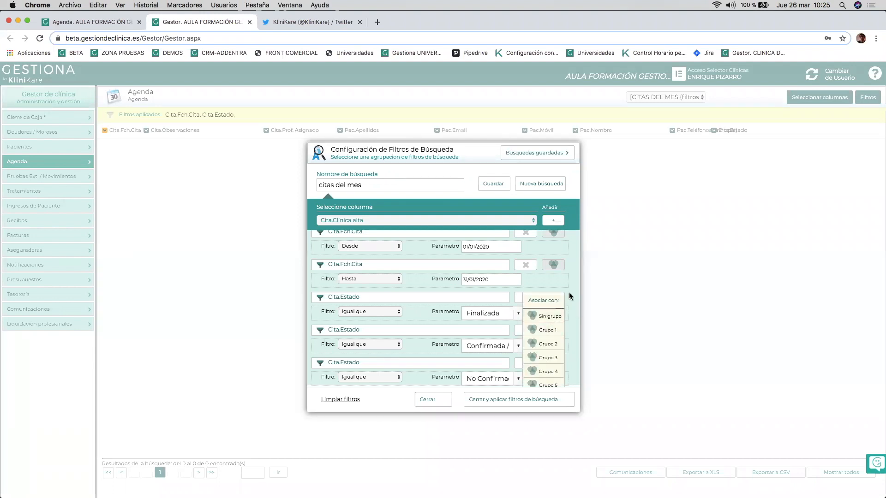
{"action": "left_click", "coordinate": [574, 292]}
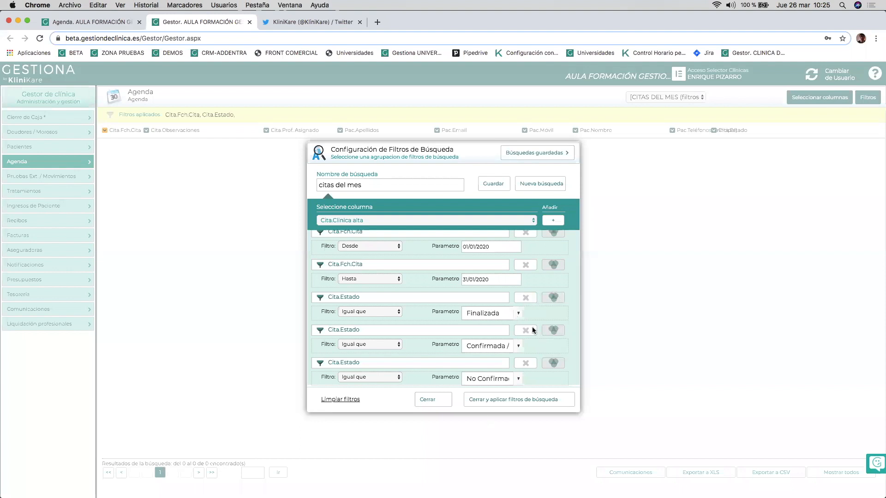
{"action": "left_click", "coordinate": [557, 300]}
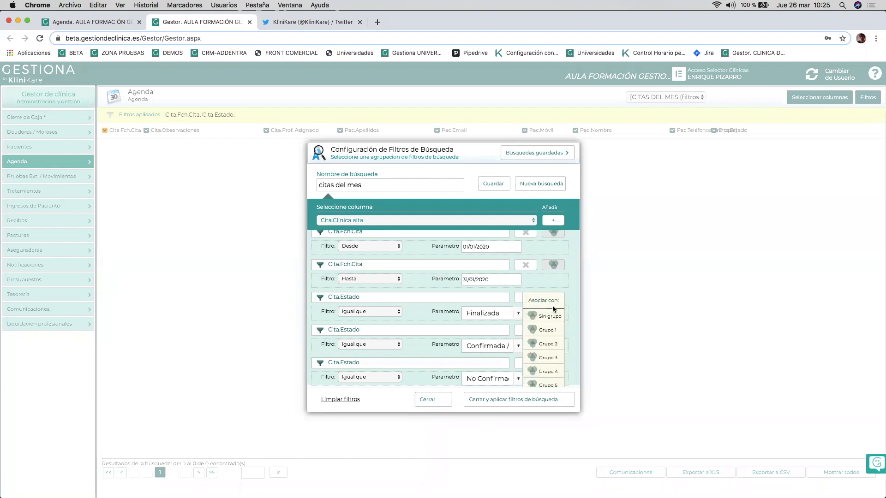
{"action": "left_click", "coordinate": [551, 330]}
{"action": "left_click", "coordinate": [551, 332]}
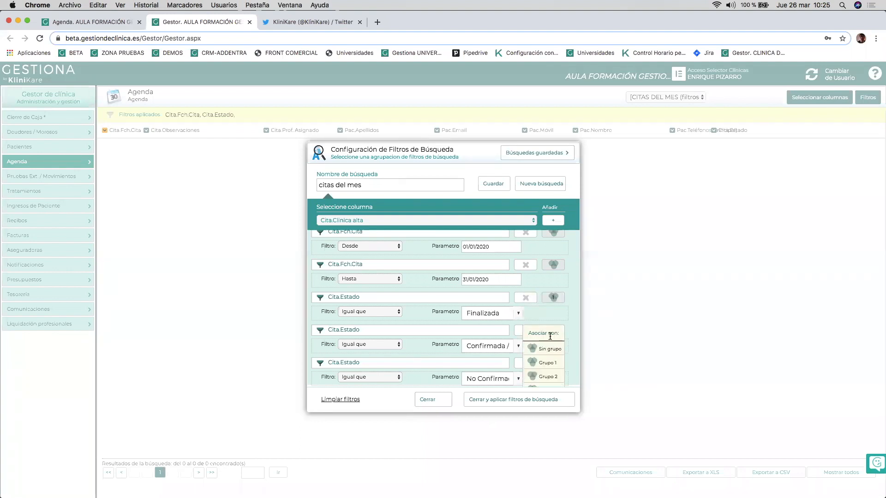
{"action": "left_click", "coordinate": [552, 363]}
{"action": "left_click", "coordinate": [553, 365]}
{"action": "scroll", "coordinate": [548, 370], "scroll_direction": "down", "scroll_amount": 3}
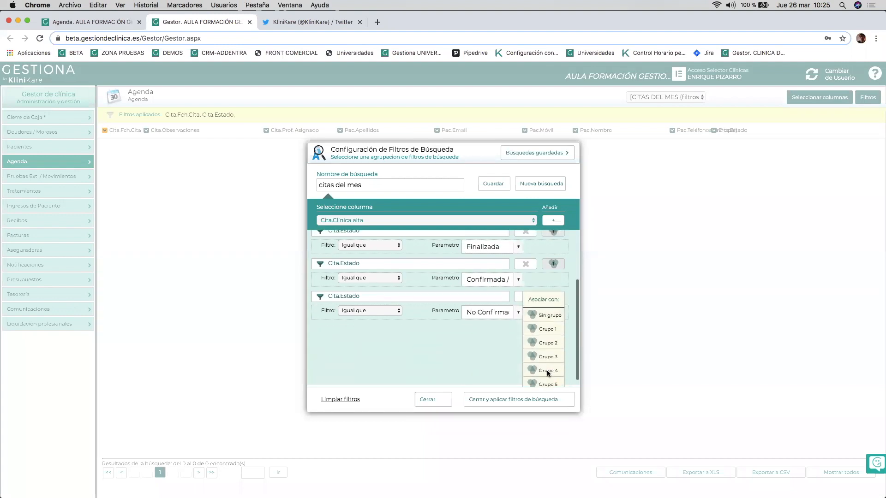
{"action": "left_click", "coordinate": [548, 329]}
{"action": "scroll", "coordinate": [550, 324], "scroll_direction": "up", "scroll_amount": 1}
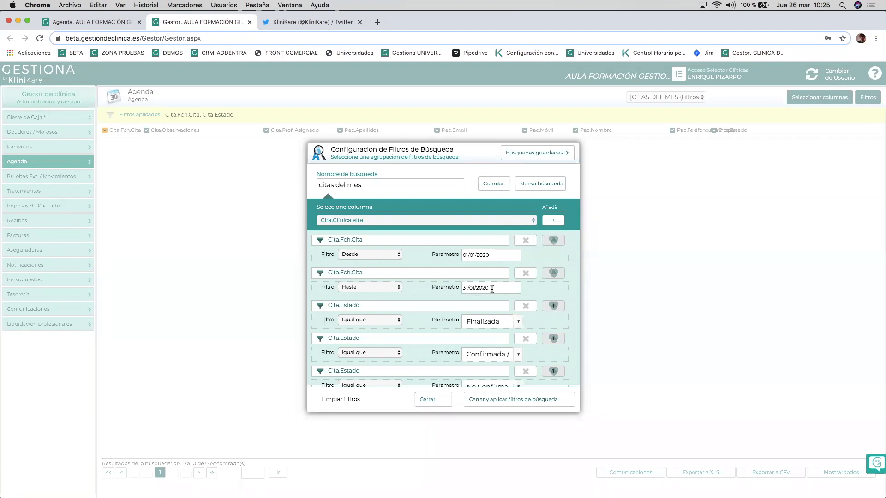
{"action": "scroll", "coordinate": [491, 290], "scroll_direction": "down", "scroll_amount": 1}
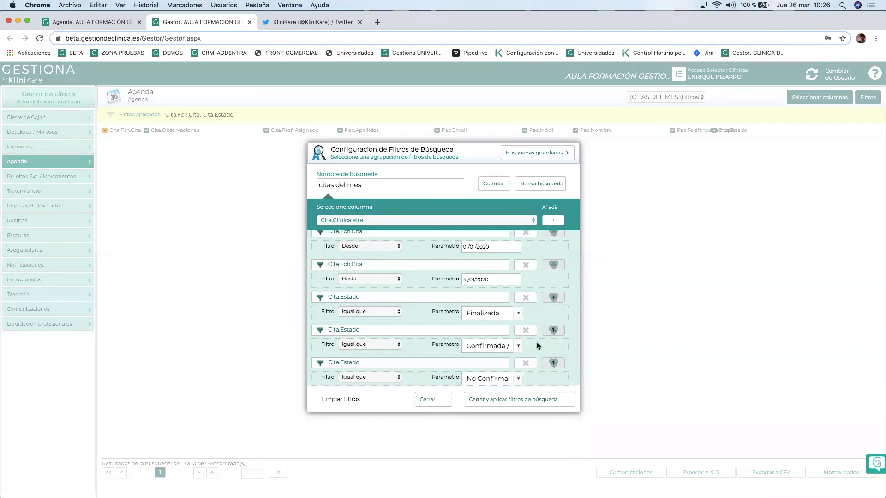
Apply the grouped Cita.Estado filters to the appointment list and reopen the search filters to review them.
{"action": "left_click", "coordinate": [498, 405]}
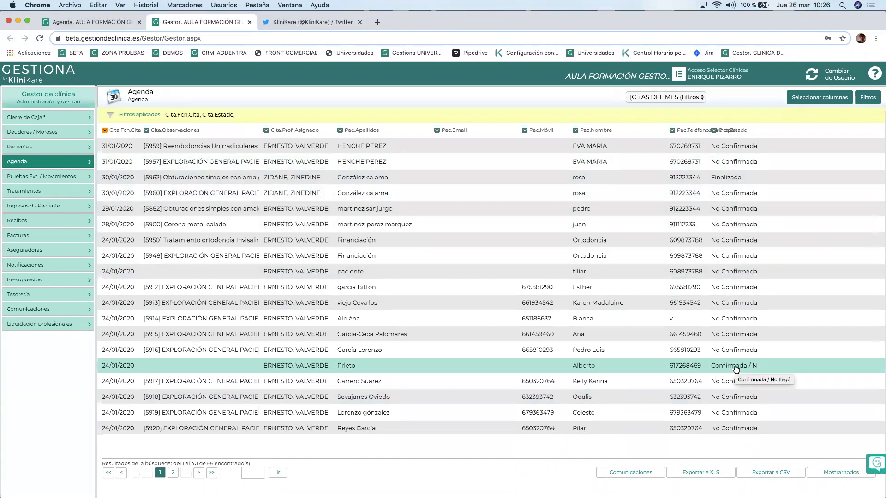
{"action": "left_click", "coordinate": [867, 101]}
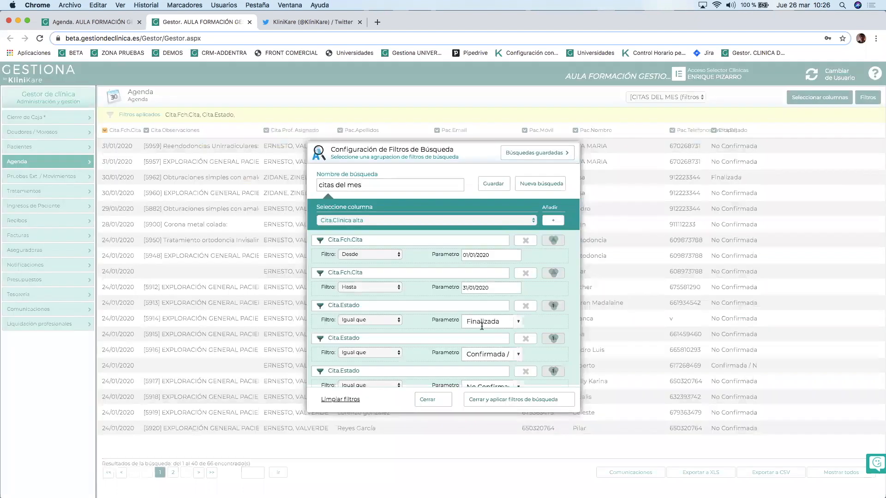
{"action": "scroll", "coordinate": [472, 328], "scroll_direction": "down", "scroll_amount": 1}
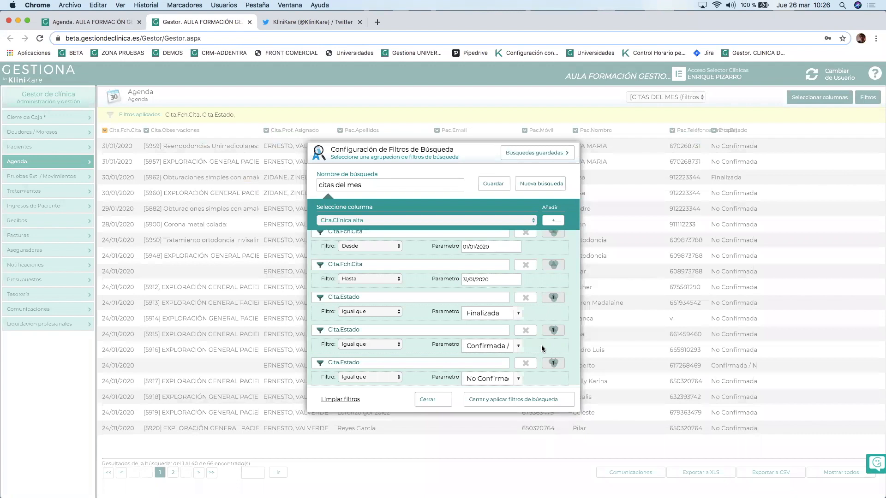
{"action": "scroll", "coordinate": [522, 282], "scroll_direction": "up", "scroll_amount": 1}
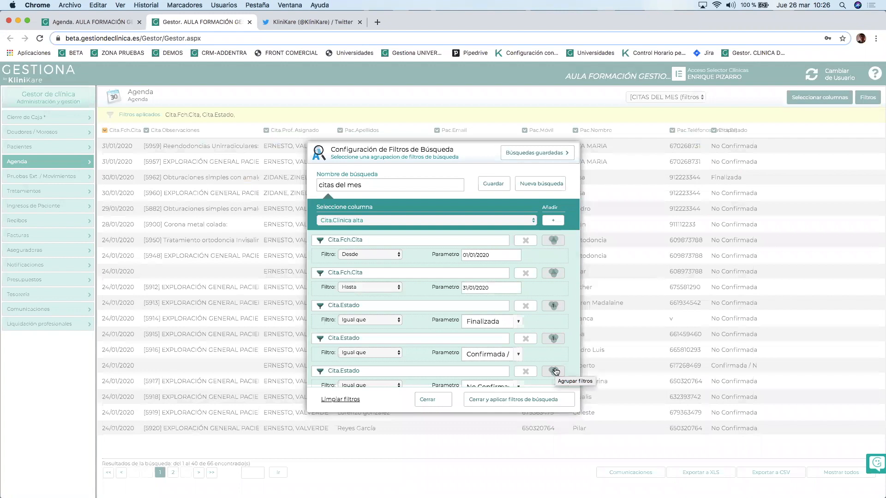
{"action": "scroll", "coordinate": [556, 372], "scroll_direction": "down", "scroll_amount": 2}
Check the group options of the first Cita.Estado filter, associate it with Grupo 1 again and close the filter settings without reapplying.
{"action": "left_click", "coordinate": [553, 297]}
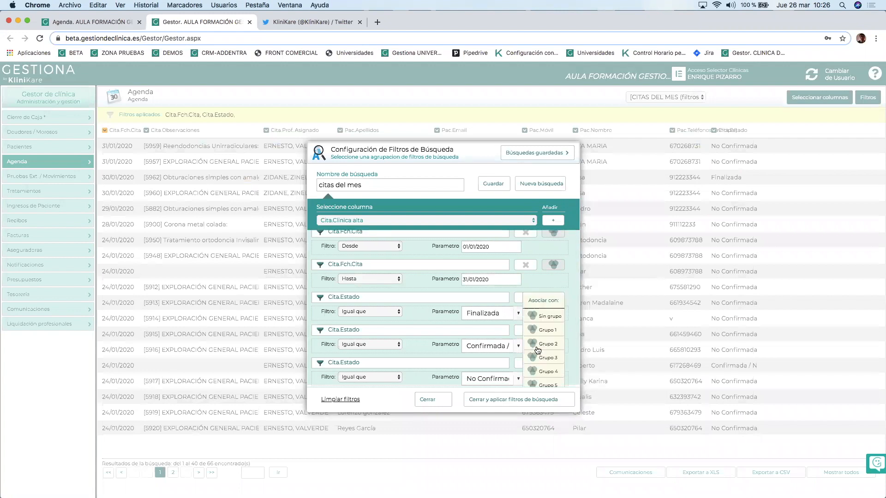
{"action": "scroll", "coordinate": [544, 351], "scroll_direction": "down", "scroll_amount": 2}
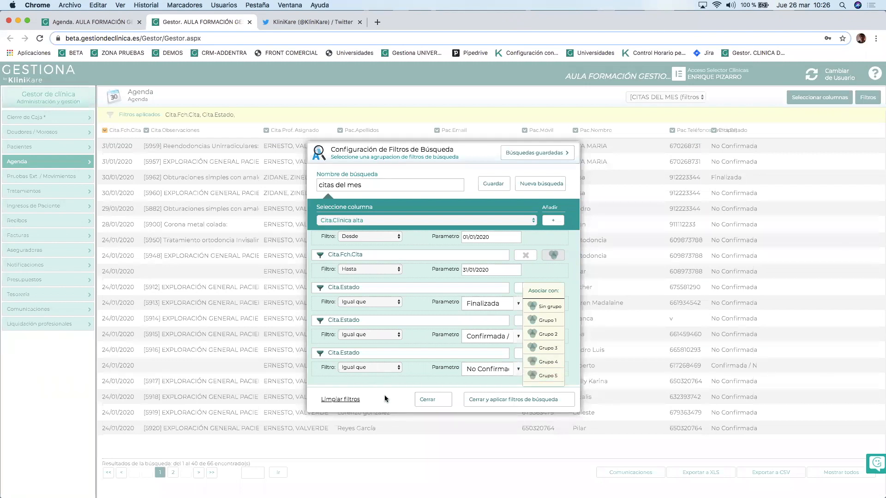
{"action": "left_click", "coordinate": [536, 319]}
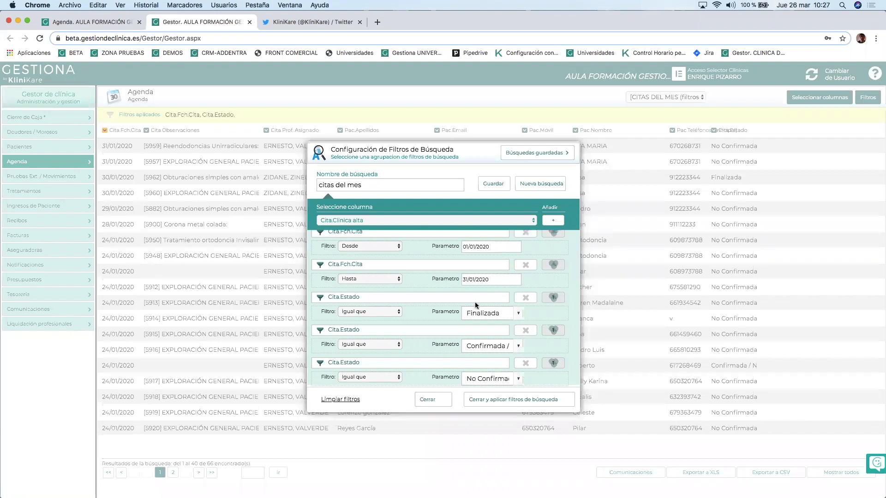
{"action": "scroll", "coordinate": [478, 235], "scroll_direction": "up", "scroll_amount": 1}
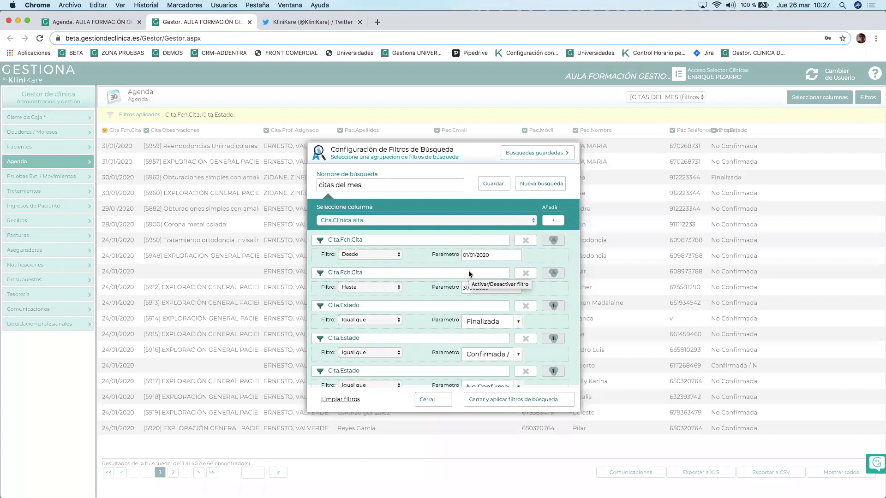
{"action": "left_click", "coordinate": [433, 404]}
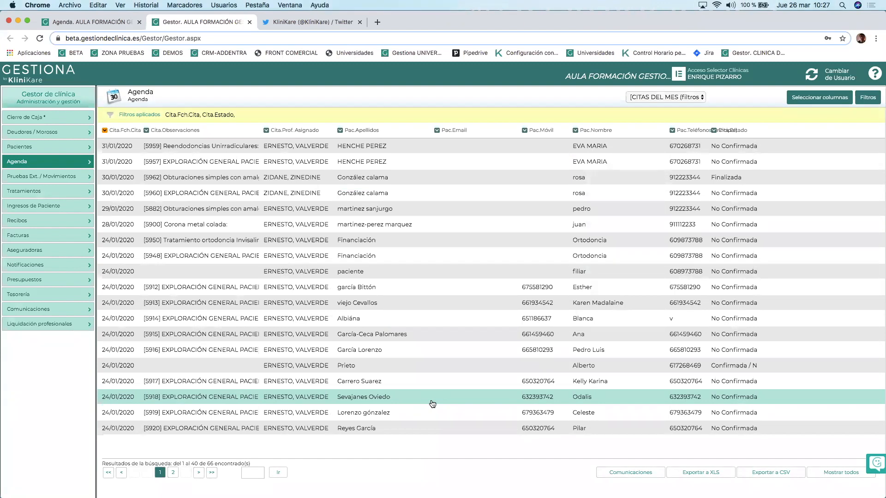
View the new cash closing form in the Cierre de Caja section and return to the list of closings.
{"action": "left_click", "coordinate": [42, 119]}
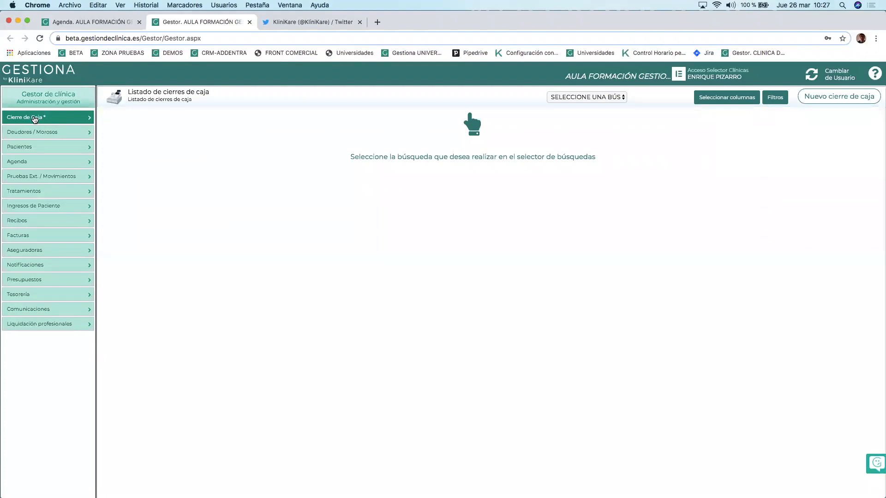
{"action": "left_click", "coordinate": [847, 97]}
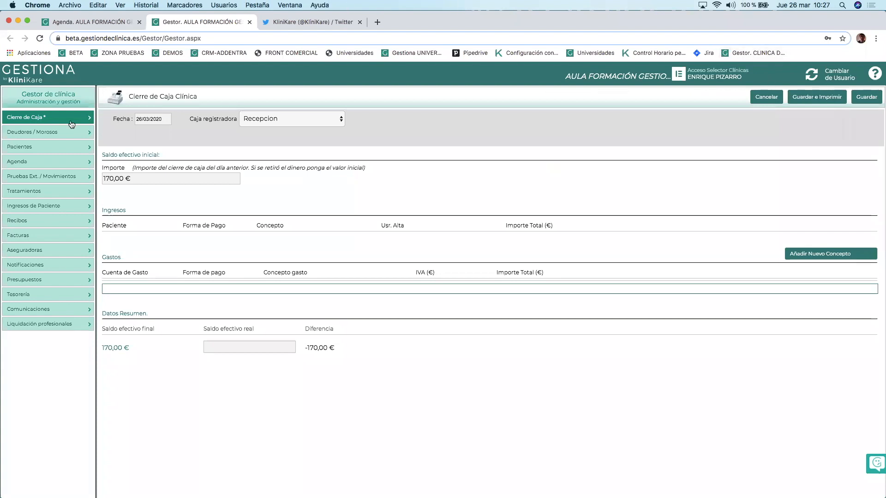
{"action": "left_click", "coordinate": [43, 118]}
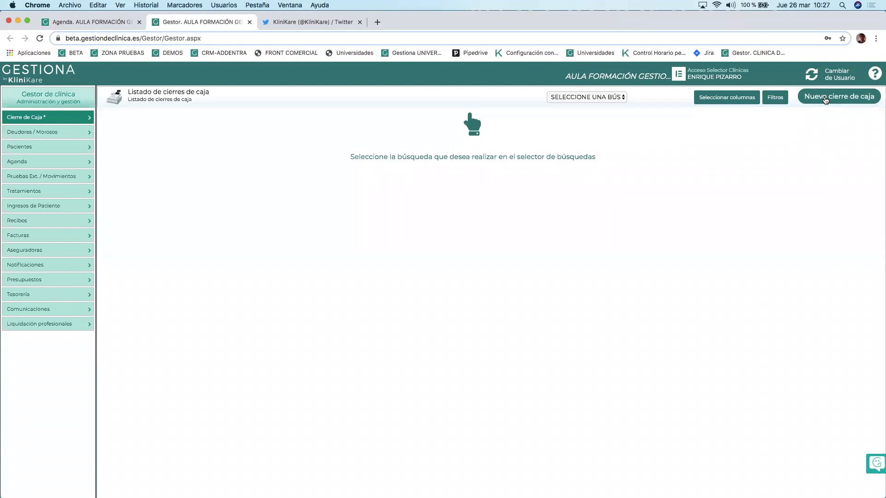
Add a Fecha Cierre Caja filter to the cash closing search with "Desde" 01/01/2020.
{"action": "left_click", "coordinate": [775, 98]}
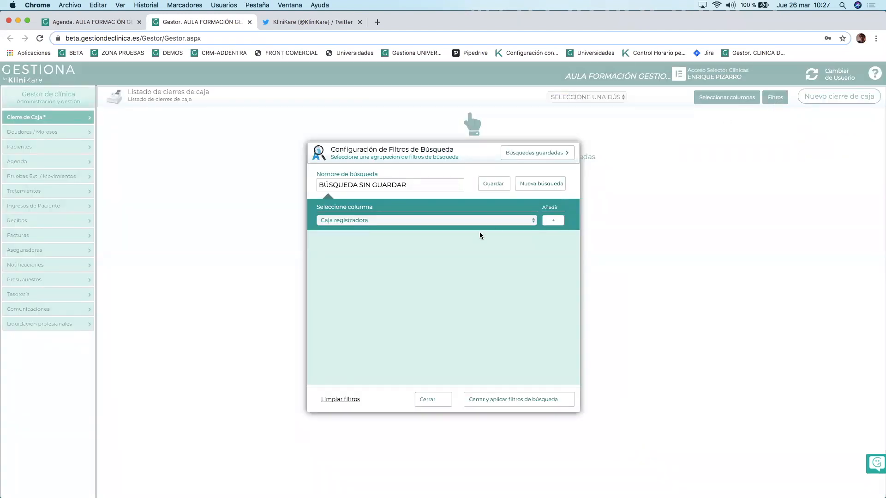
{"action": "left_click", "coordinate": [437, 220]}
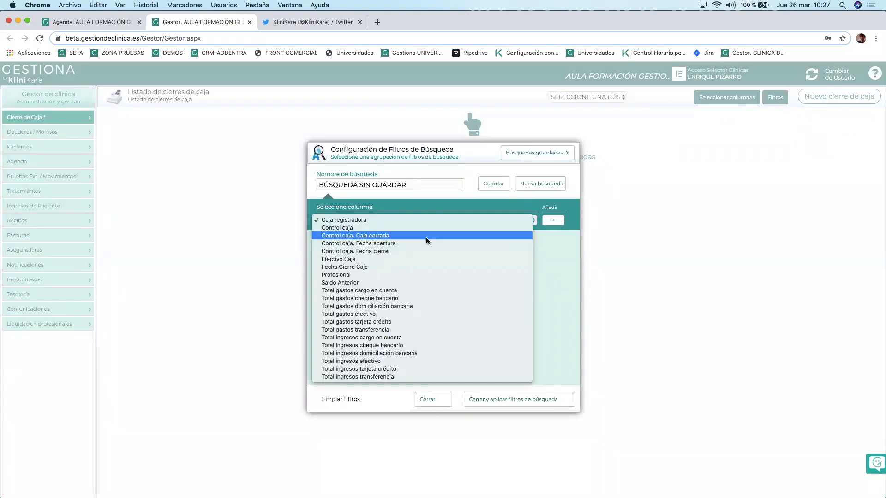
{"action": "left_click", "coordinate": [361, 266]}
{"action": "left_click", "coordinate": [556, 221]}
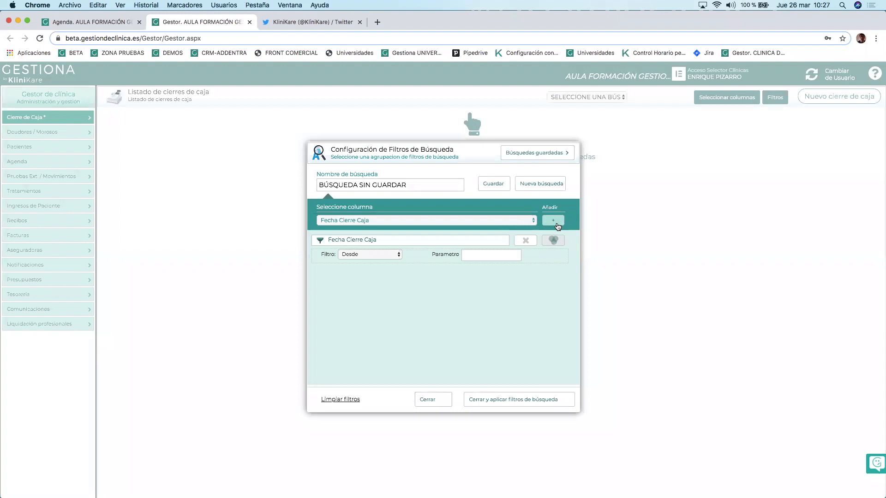
{"action": "left_click", "coordinate": [472, 253]}
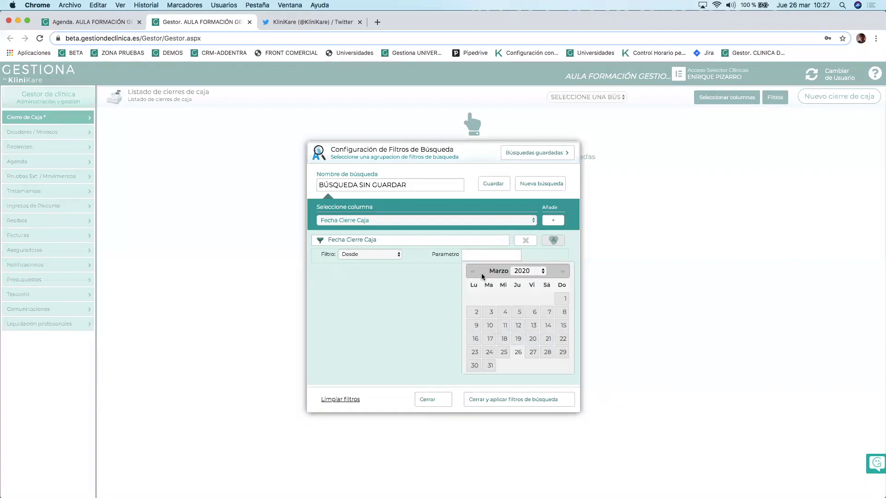
{"action": "left_click", "coordinate": [506, 298]}
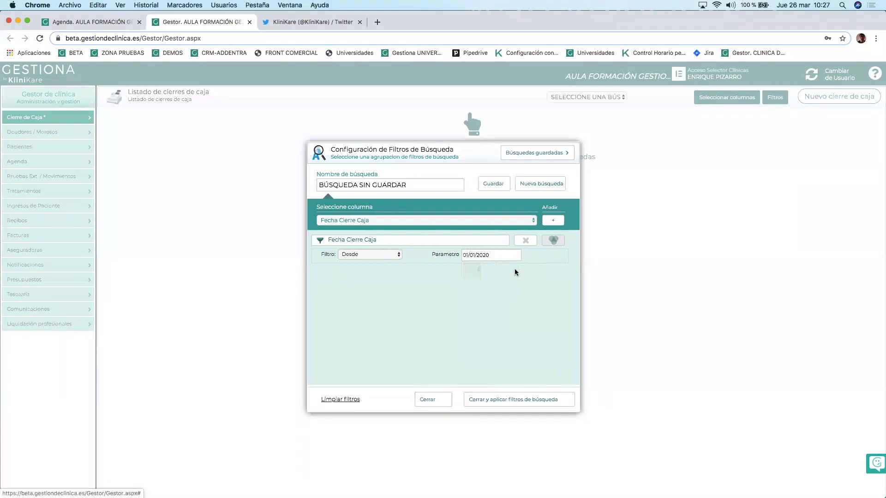
Add a second Fecha Cierre Caja filter with "Hasta" 29/02/2020 and apply the search filters.
{"action": "left_click", "coordinate": [553, 221]}
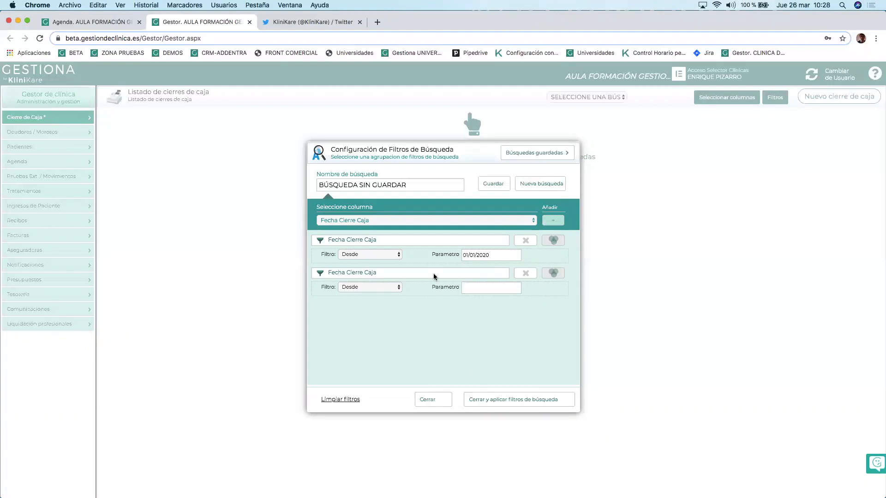
{"action": "left_click", "coordinate": [358, 287]}
{"action": "left_click", "coordinate": [360, 294]}
{"action": "left_click", "coordinate": [490, 288]}
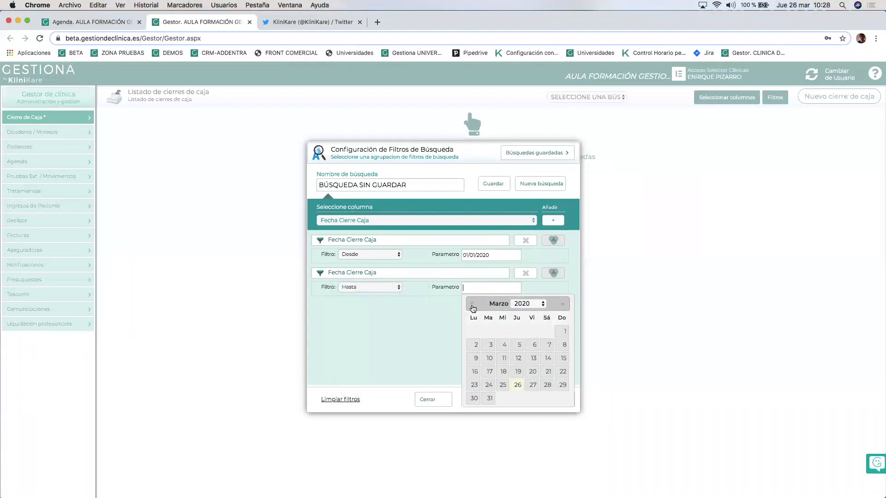
{"action": "left_click", "coordinate": [472, 304]}
{"action": "left_click", "coordinate": [548, 386]}
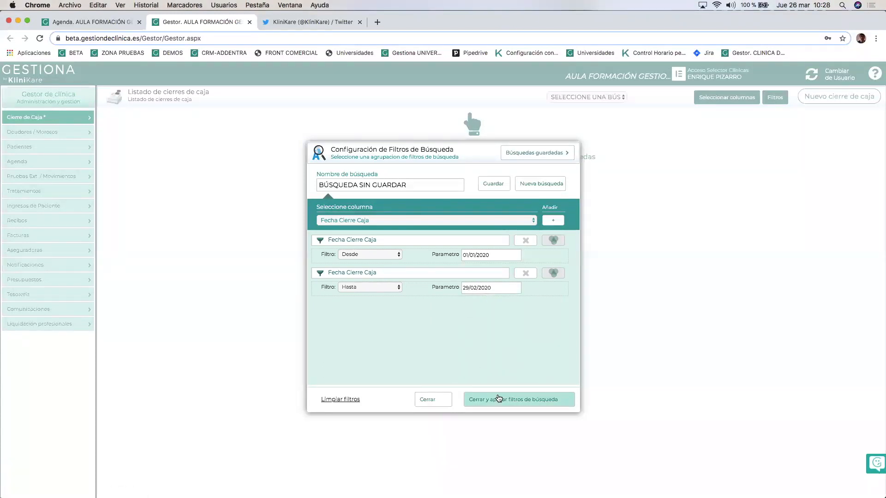
{"action": "left_click", "coordinate": [499, 398]}
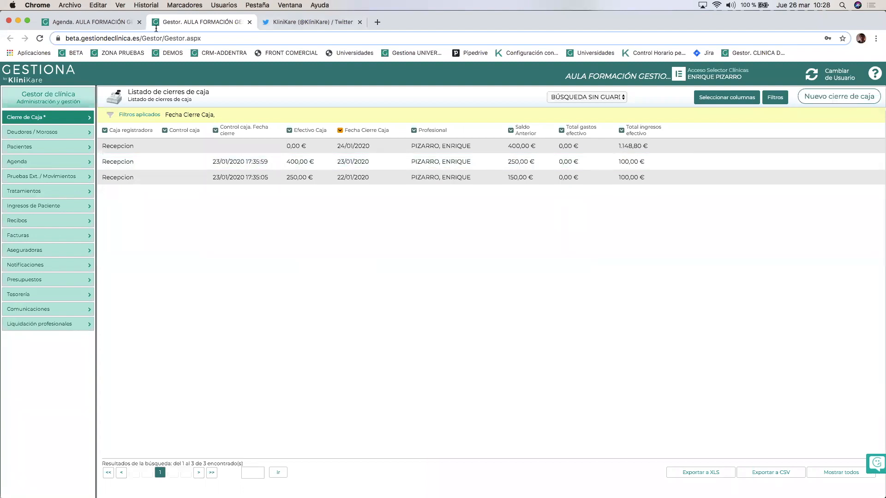
Open the Deudores / Morosos section to read the legend of the debtor list.
{"action": "left_click", "coordinate": [43, 133]}
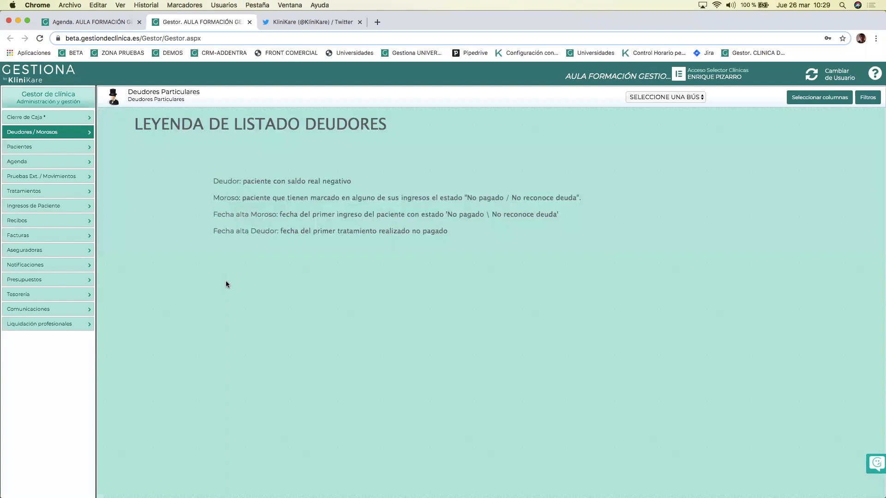
Search the agenda's patients for "forma", open the last matching patient's record and accept the unsigned RGPD warning.
{"action": "left_click", "coordinate": [81, 18]}
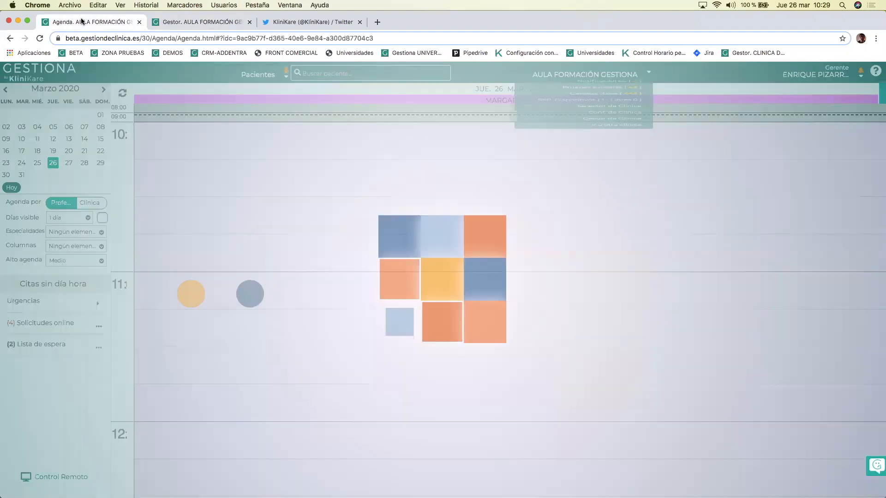
{"action": "left_click", "coordinate": [350, 74]}
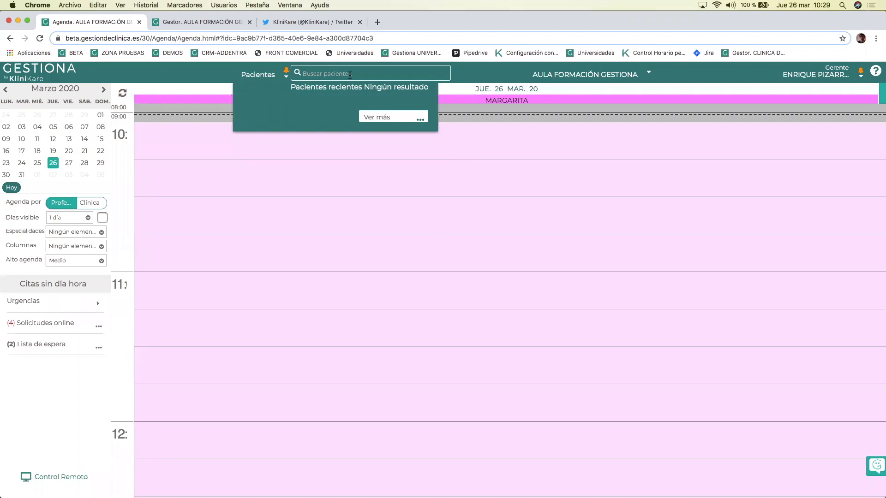
{"action": "type", "text": "forma"}
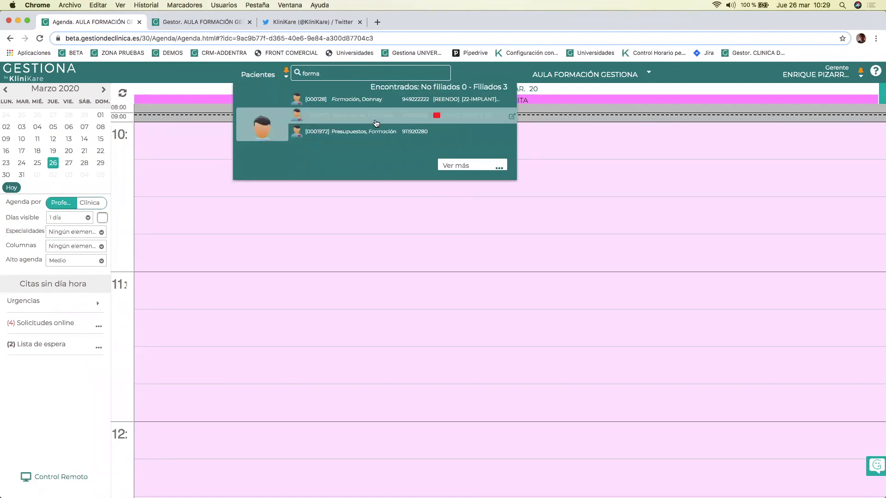
{"action": "left_click", "coordinate": [376, 123]}
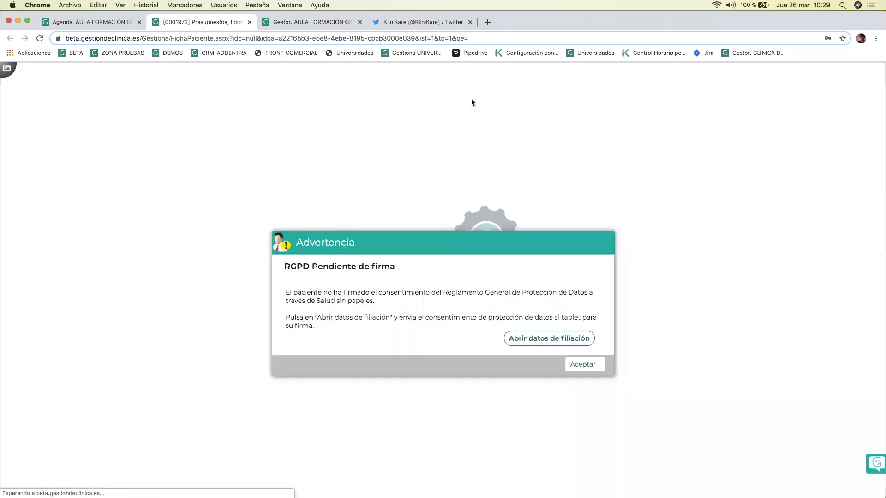
{"action": "left_click", "coordinate": [582, 365]}
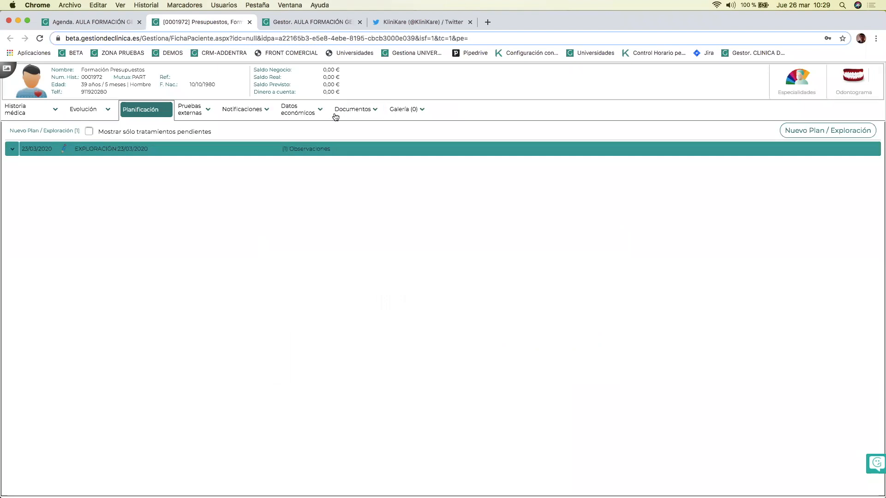
Check the patient's economic data, then create and save a treatment plan from the template "Plantilla Implantes formación Presupuestos".
{"action": "left_click", "coordinate": [300, 112]}
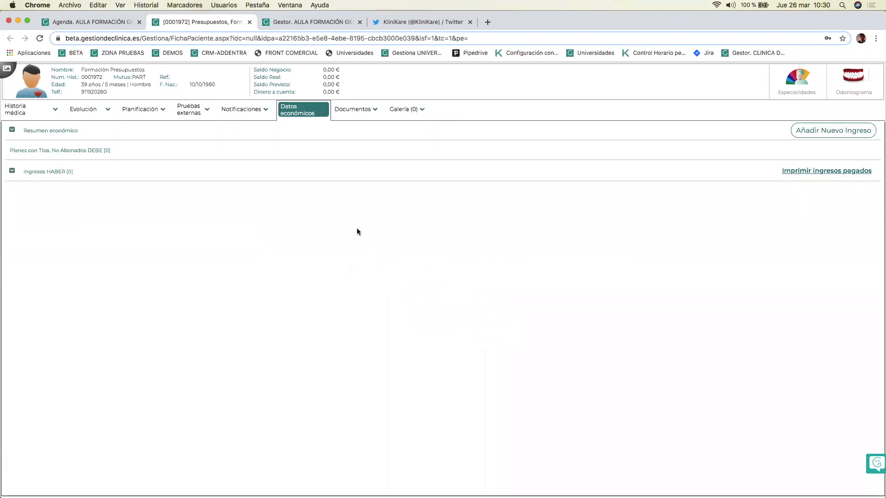
{"action": "left_click", "coordinate": [129, 112]}
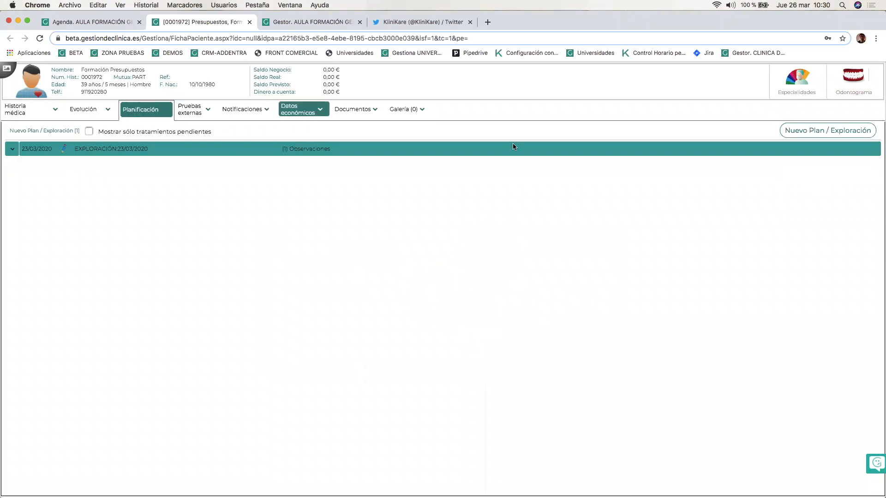
{"action": "left_click", "coordinate": [834, 133]}
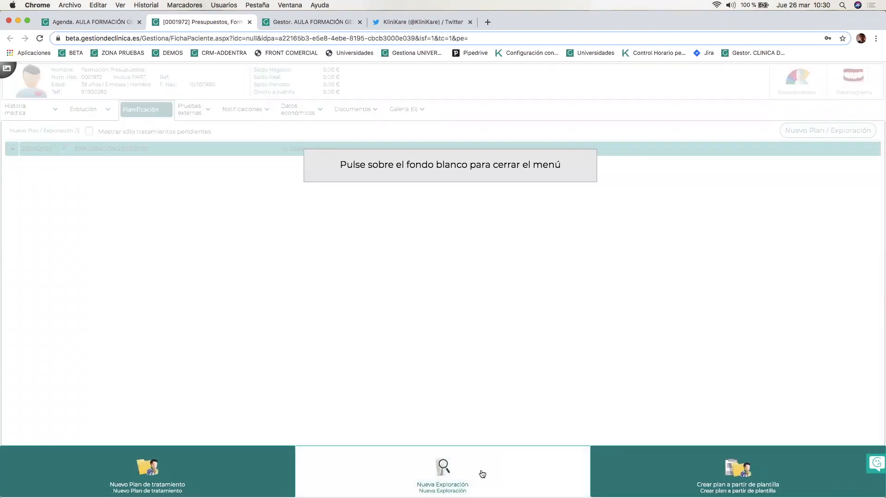
{"action": "left_click", "coordinate": [639, 467]}
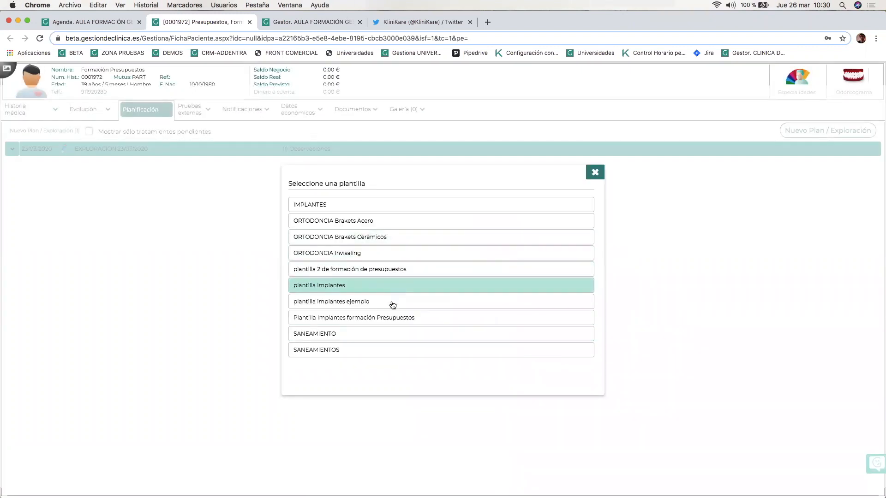
{"action": "left_click", "coordinate": [394, 318]}
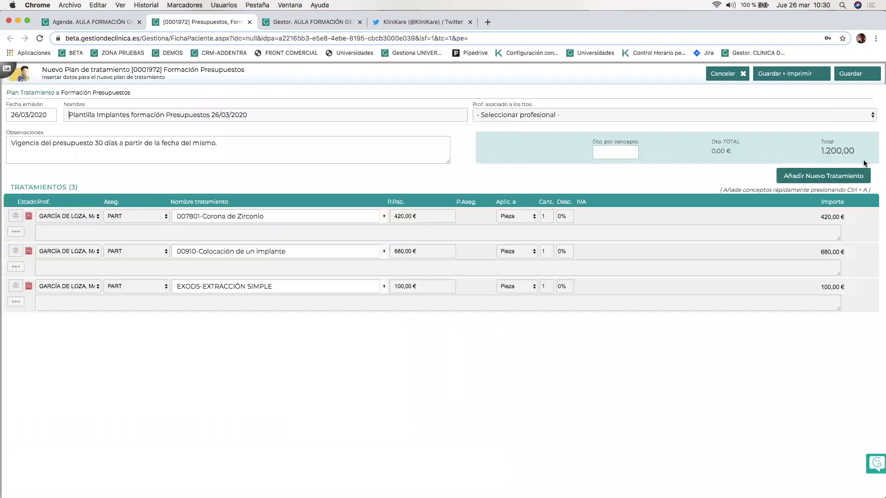
{"action": "left_click", "coordinate": [858, 75]}
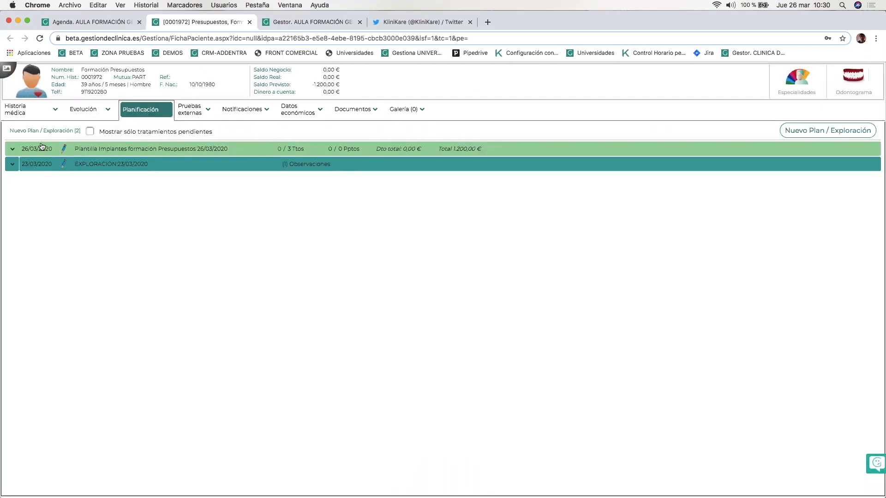
Expand the new treatment plan and mark its EXTRACCIÓN SIMPLE treatment as performed.
{"action": "left_click", "coordinate": [11, 149]}
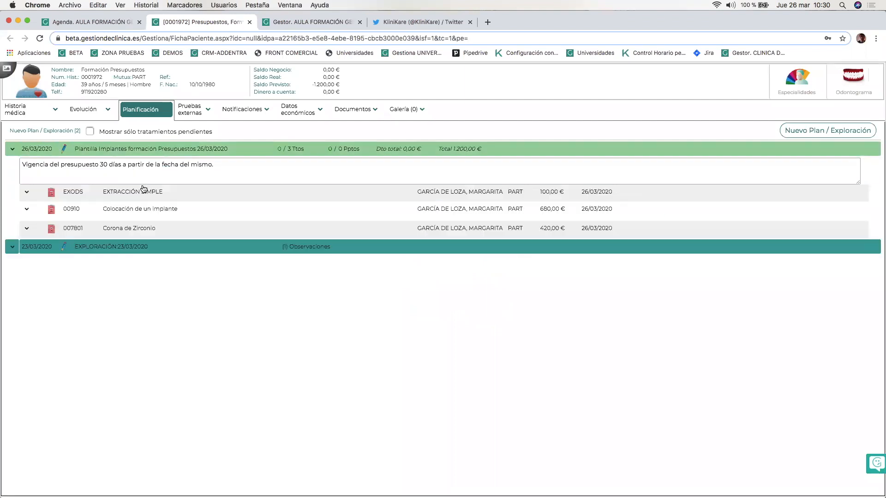
{"action": "left_click", "coordinate": [145, 196]}
{"action": "left_click", "coordinate": [618, 420]}
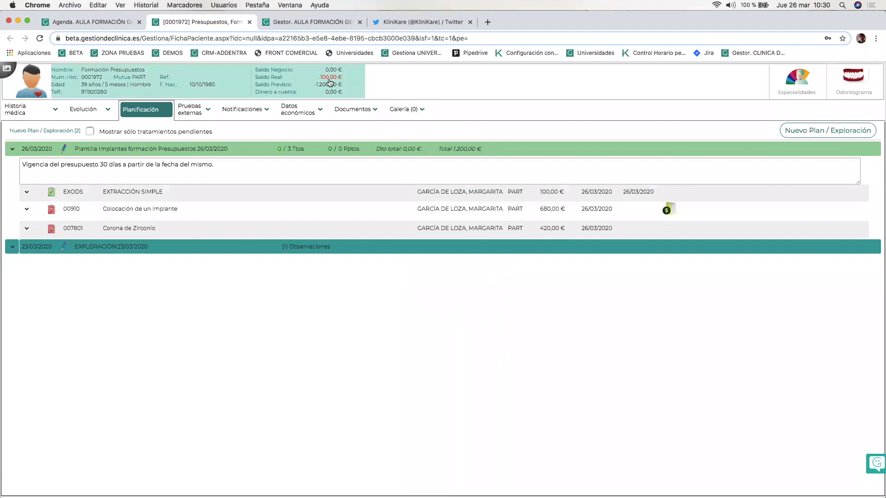
Start a new income in the patient's economic data with the status "No pagado / No reconoce deuda" and an amount of 100.
{"action": "mouse_move", "coordinate": [330, 83]}
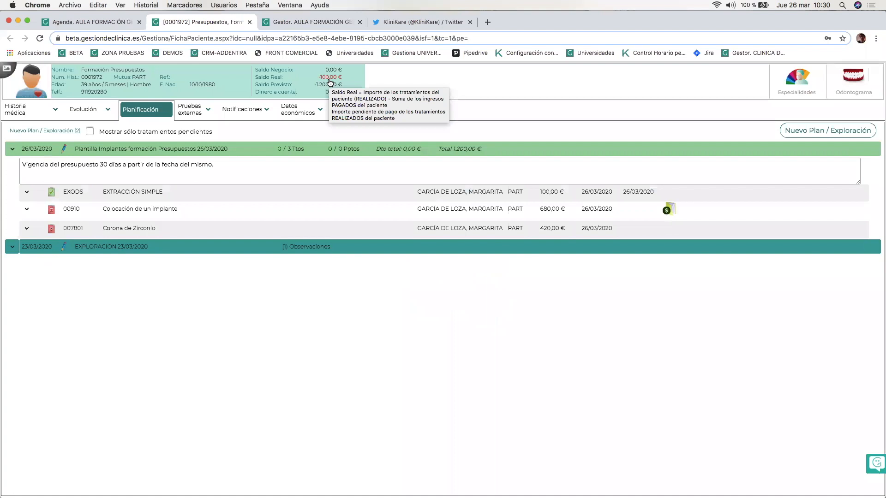
{"action": "left_click", "coordinate": [293, 113]}
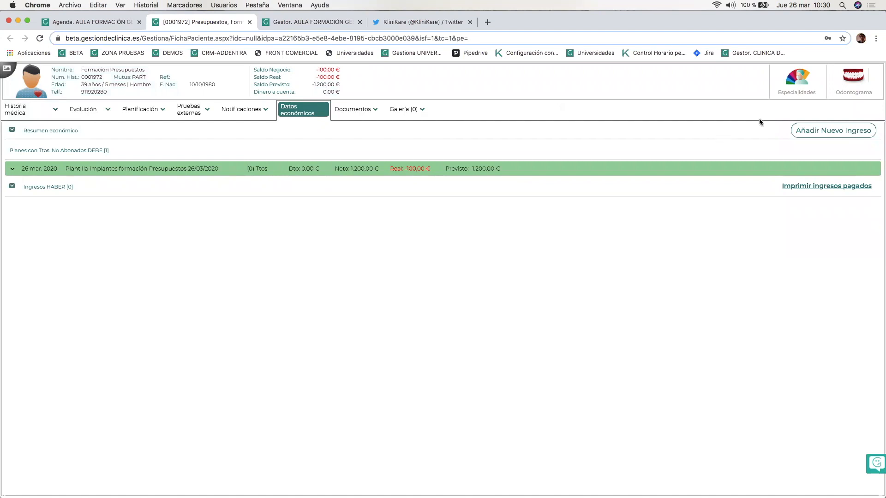
{"action": "left_click", "coordinate": [828, 131]}
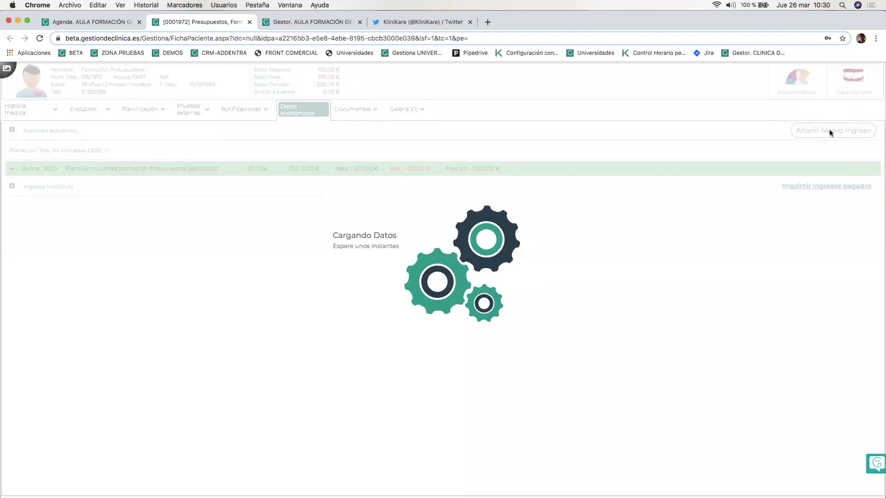
{"action": "left_click", "coordinate": [72, 136]}
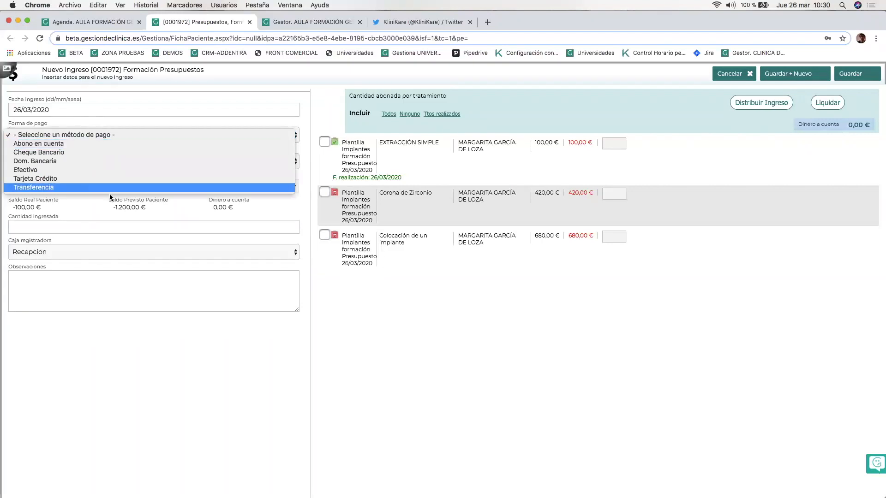
{"action": "left_click", "coordinate": [79, 205]}
{"action": "left_click", "coordinate": [76, 161]}
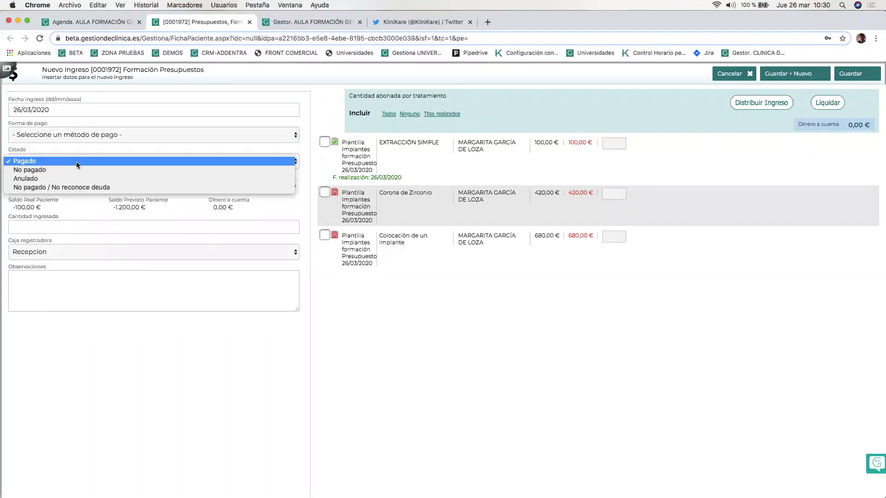
{"action": "left_click", "coordinate": [82, 188]}
{"action": "left_click", "coordinate": [55, 229]}
{"action": "type", "text": "100"}
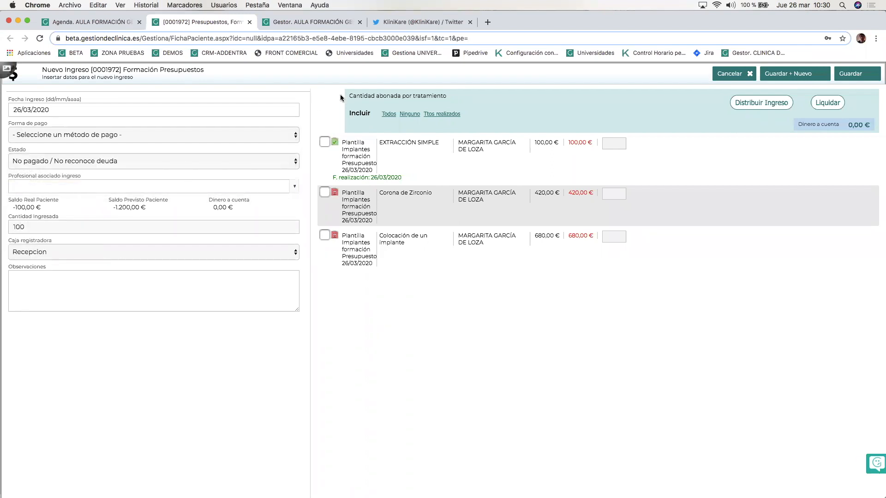
Distribute the income to the EXTRACCIÓN SIMPLE treatment, set the payment method to Efectivo and save the income.
{"action": "left_click", "coordinate": [324, 142]}
{"action": "left_click", "coordinate": [762, 102]}
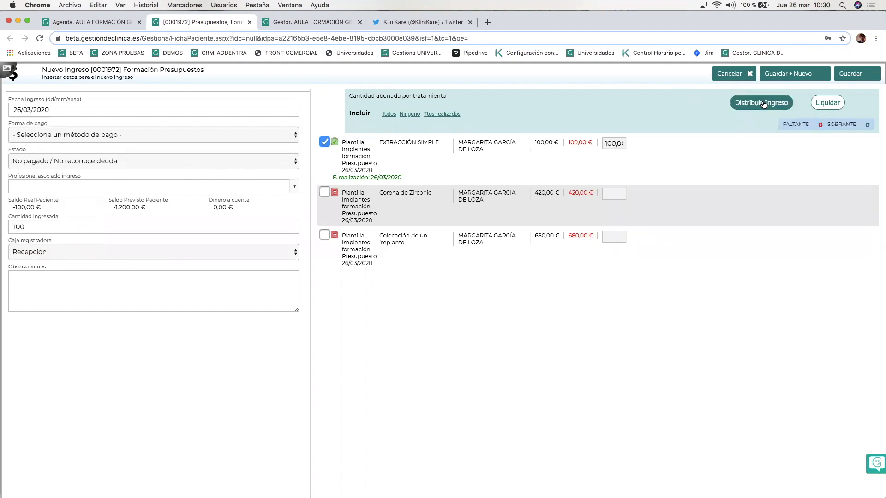
{"action": "left_click", "coordinate": [858, 73]}
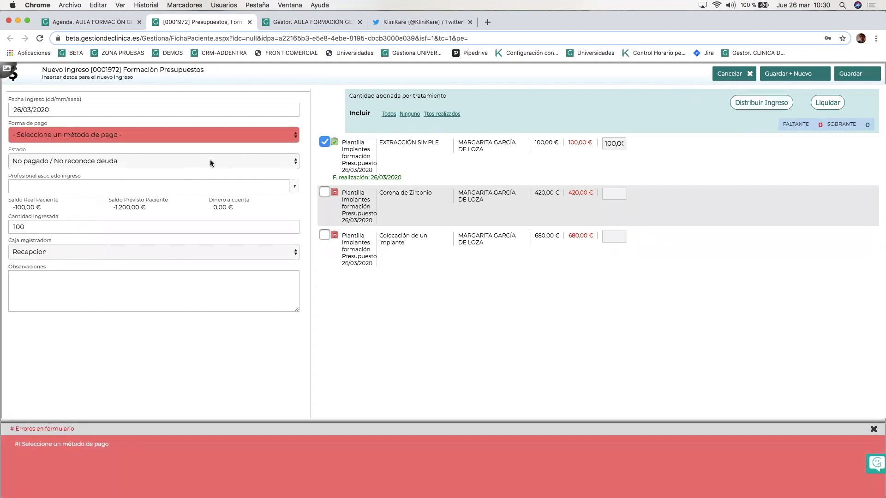
{"action": "left_click", "coordinate": [194, 135]}
{"action": "left_click", "coordinate": [141, 170]}
{"action": "left_click", "coordinate": [854, 76]}
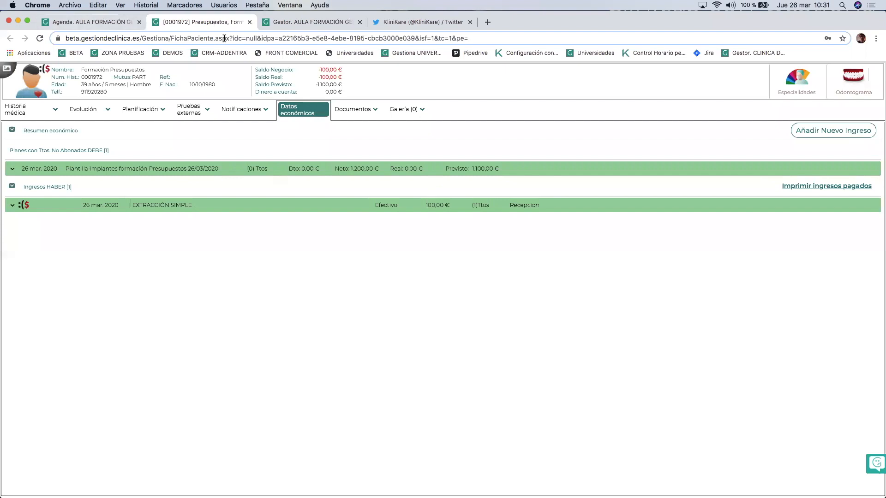
Return to the clinic manager's Deudores / Morosos section and review the columns available for search filters, without applying any.
{"action": "left_click", "coordinate": [290, 20]}
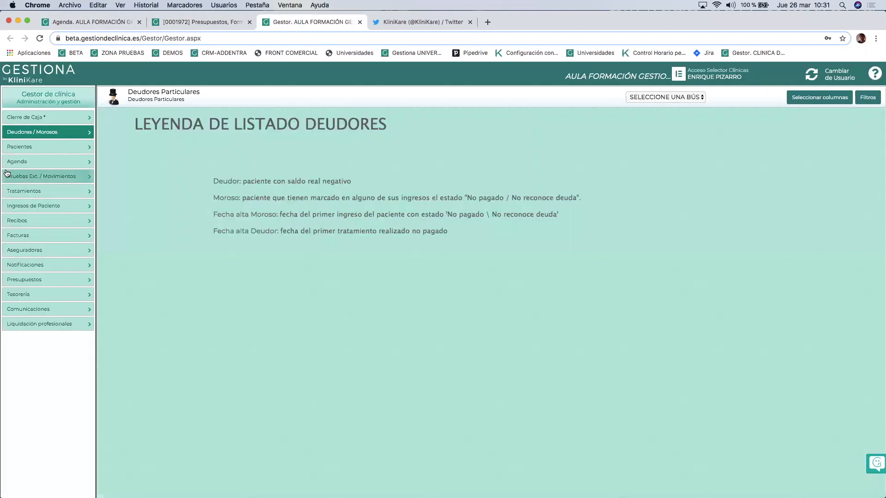
{"action": "left_click", "coordinate": [72, 138]}
{"action": "left_click", "coordinate": [865, 98]}
{"action": "left_click", "coordinate": [472, 220]}
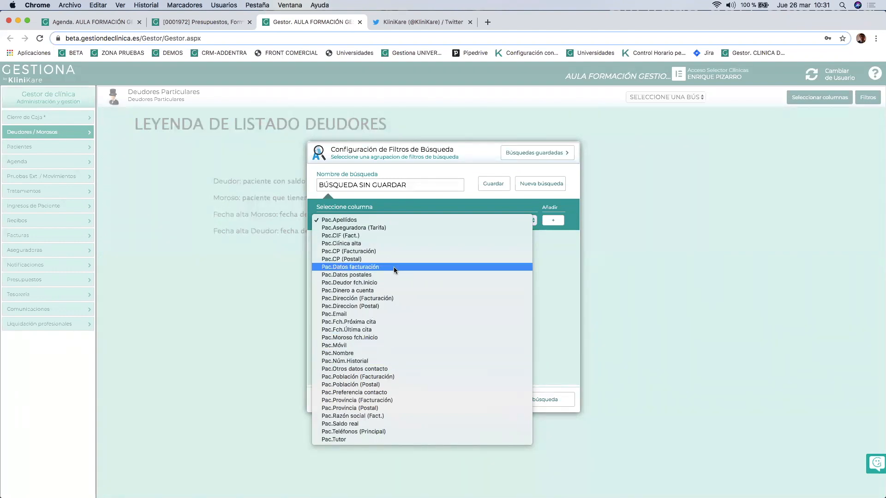
{"action": "left_click", "coordinate": [550, 308]}
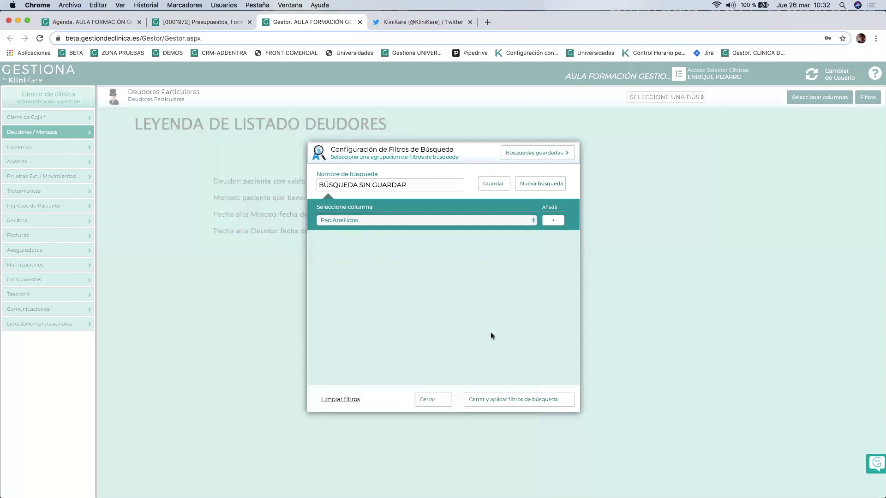
{"action": "left_click", "coordinate": [434, 401]}
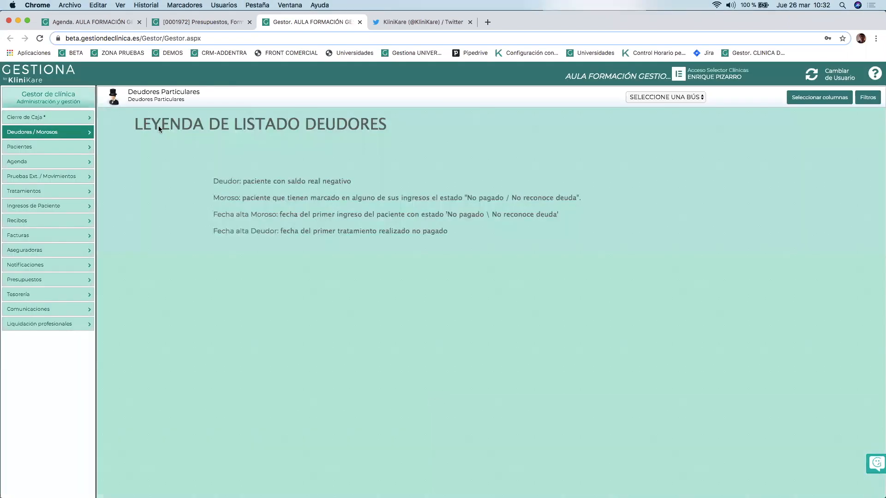
Open the advanced patient search and review the columns available for its search filters, closing the filter configuration without applying any.
{"action": "left_click", "coordinate": [44, 147]}
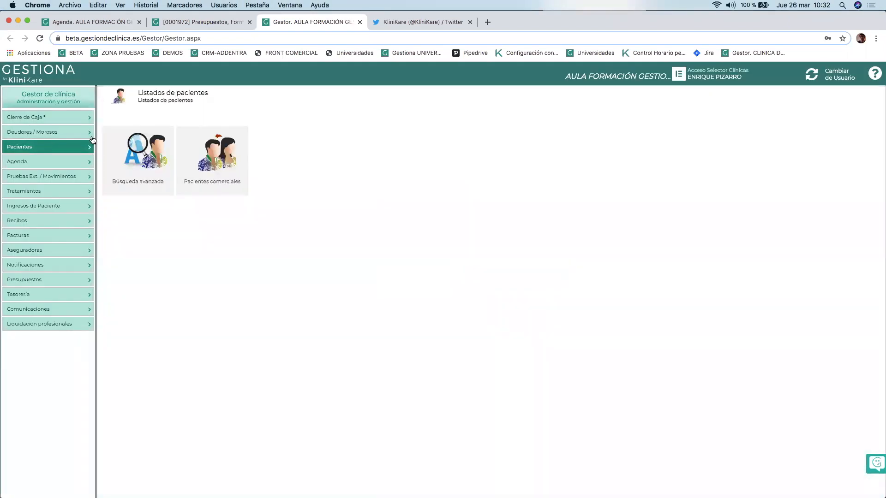
{"action": "left_click", "coordinate": [134, 172]}
{"action": "left_click", "coordinate": [862, 98]}
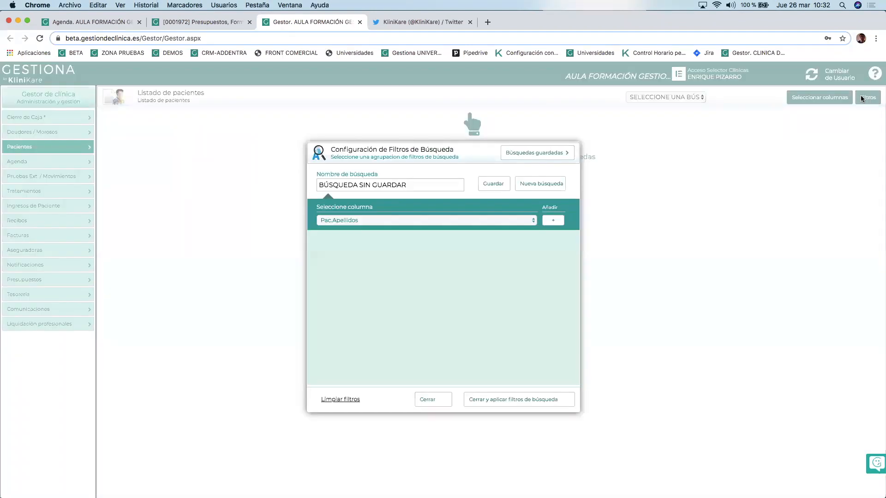
{"action": "left_click", "coordinate": [513, 221]}
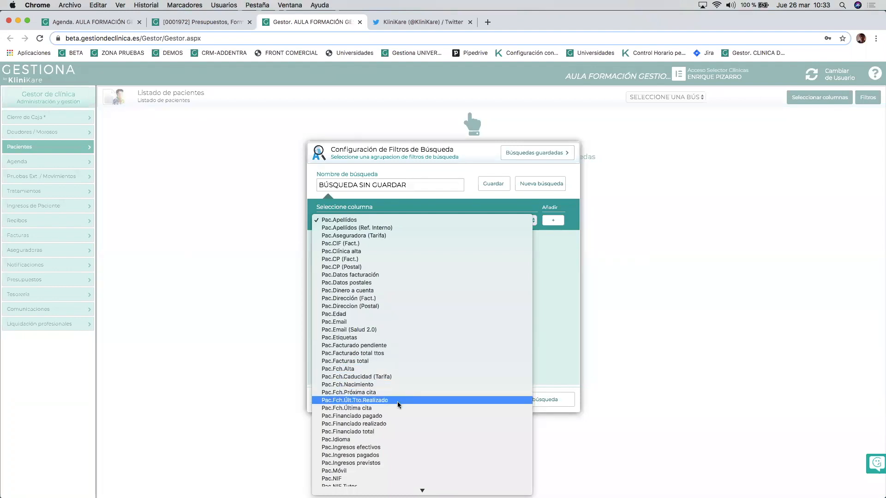
{"action": "scroll", "coordinate": [382, 411], "scroll_direction": "down", "scroll_amount": 5}
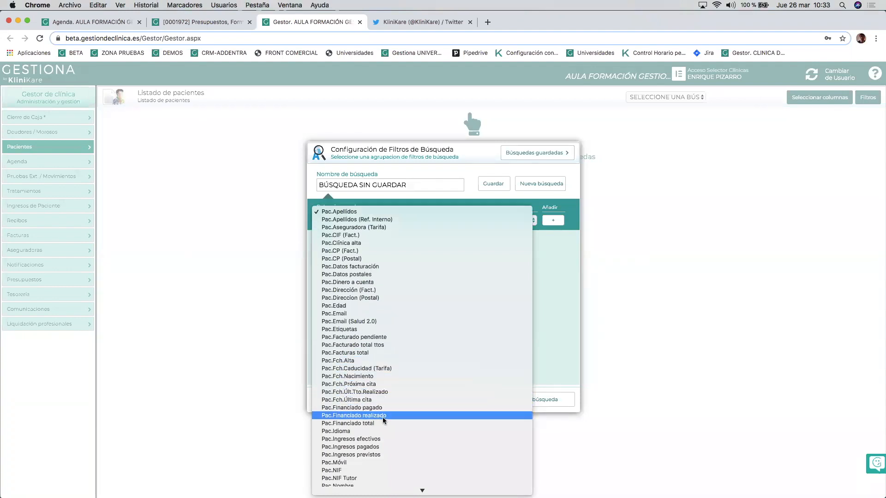
{"action": "scroll", "coordinate": [383, 419], "scroll_direction": "down", "scroll_amount": 5}
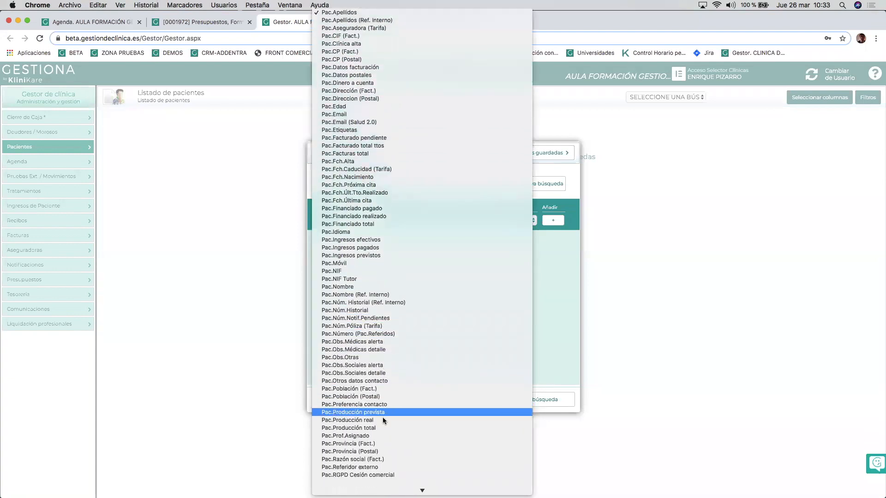
{"action": "scroll", "coordinate": [386, 411], "scroll_direction": "up", "scroll_amount": 2}
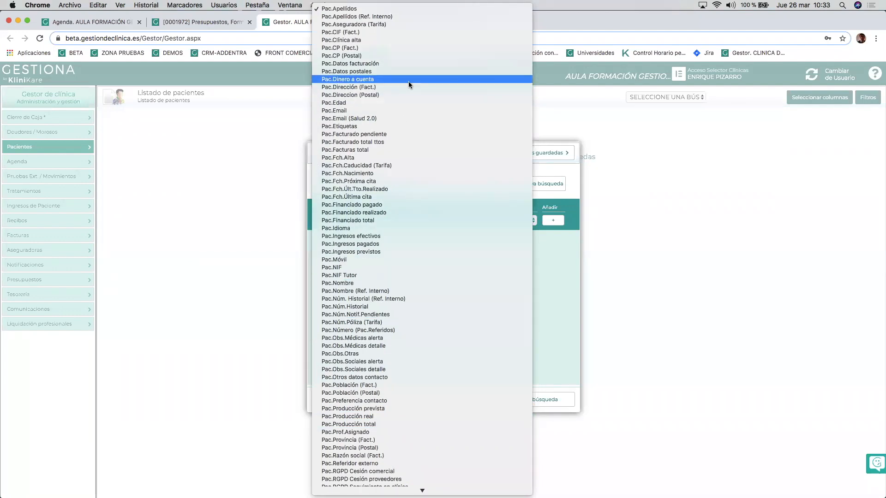
{"action": "left_click", "coordinate": [570, 322]}
{"action": "left_click", "coordinate": [423, 401]}
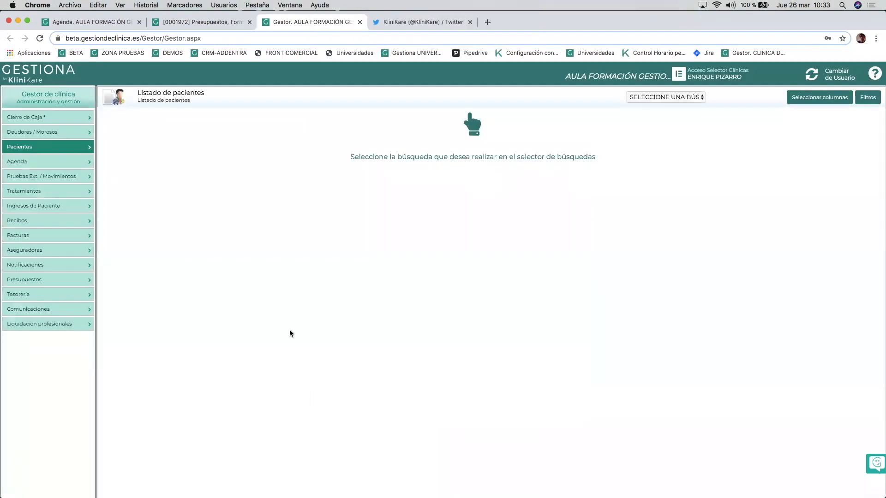
List the Pacientes comerciales with a number of referred patients greater than 0, sorted by that number in descending order.
{"action": "left_click", "coordinate": [34, 147]}
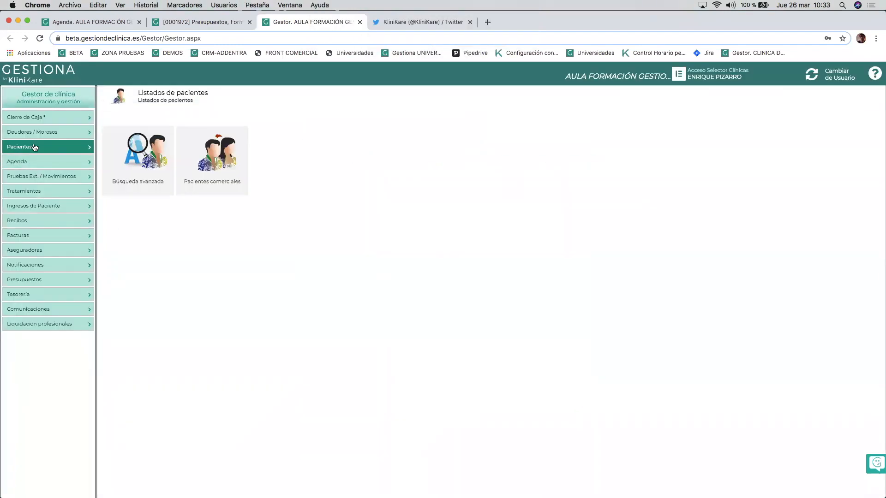
{"action": "left_click", "coordinate": [217, 153]}
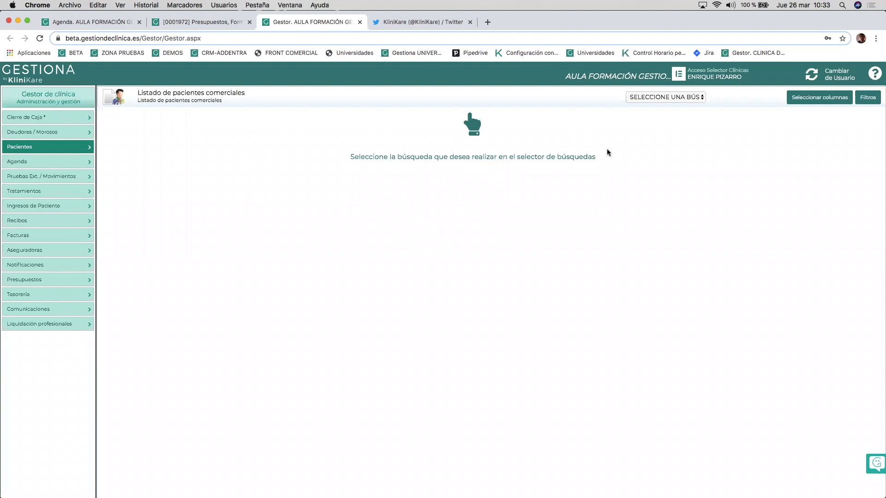
{"action": "left_click", "coordinate": [867, 98]}
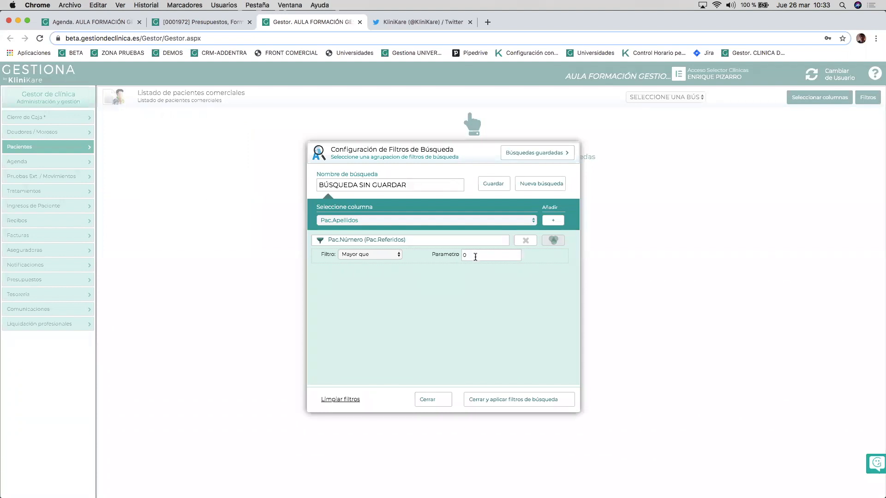
{"action": "left_click", "coordinate": [509, 401]}
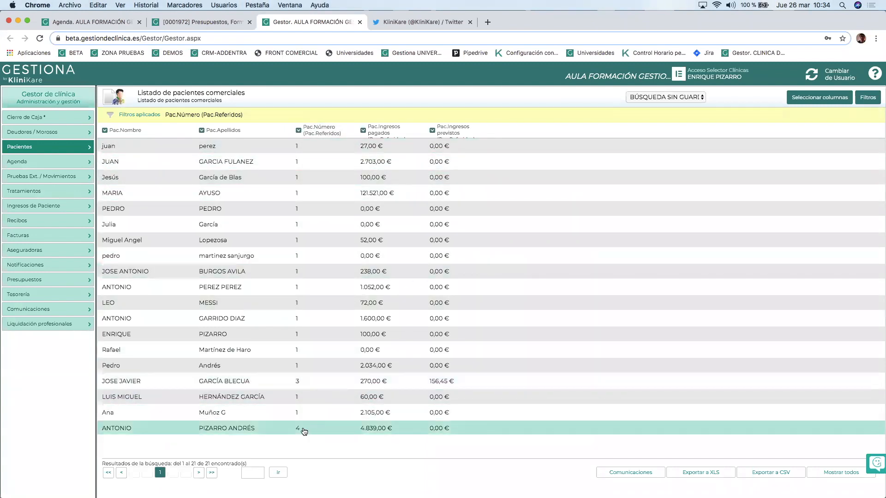
{"action": "left_click", "coordinate": [313, 132]}
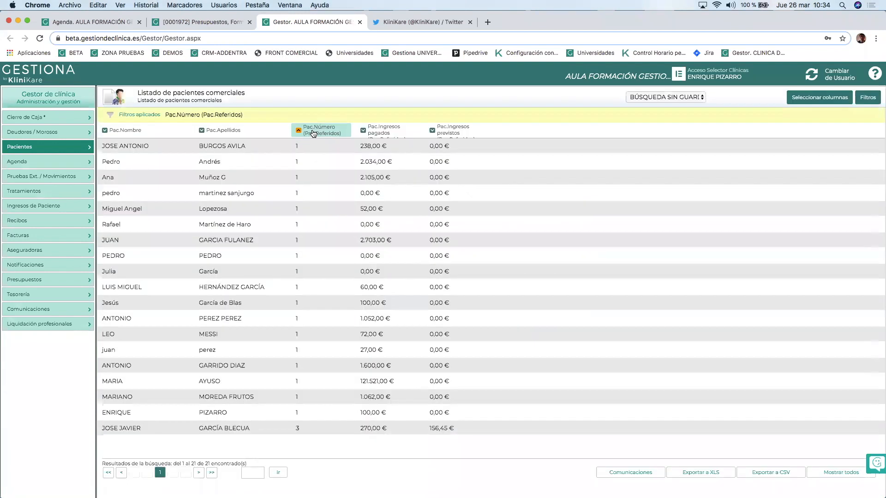
{"action": "left_click", "coordinate": [313, 133]}
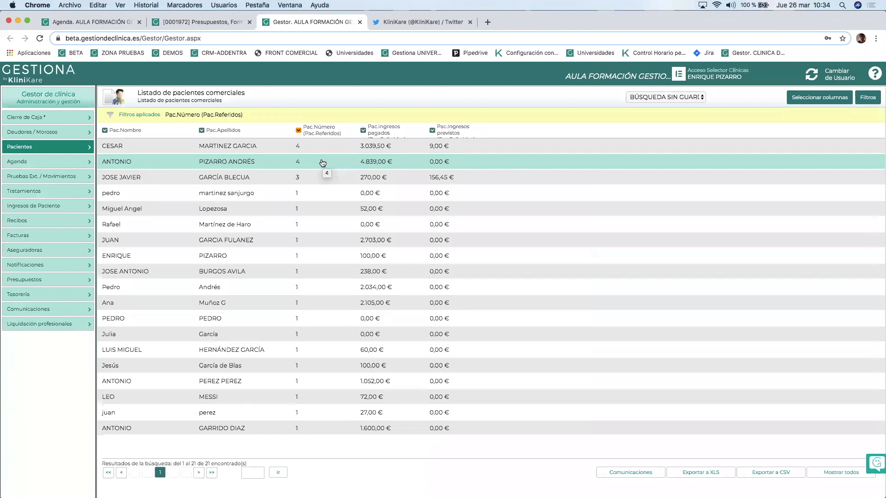
Look through the listings offered under Agenda, Pruebas Ext. / Movimientos, Tratamientos and Ingresos de Paciente.
{"action": "left_click", "coordinate": [22, 164]}
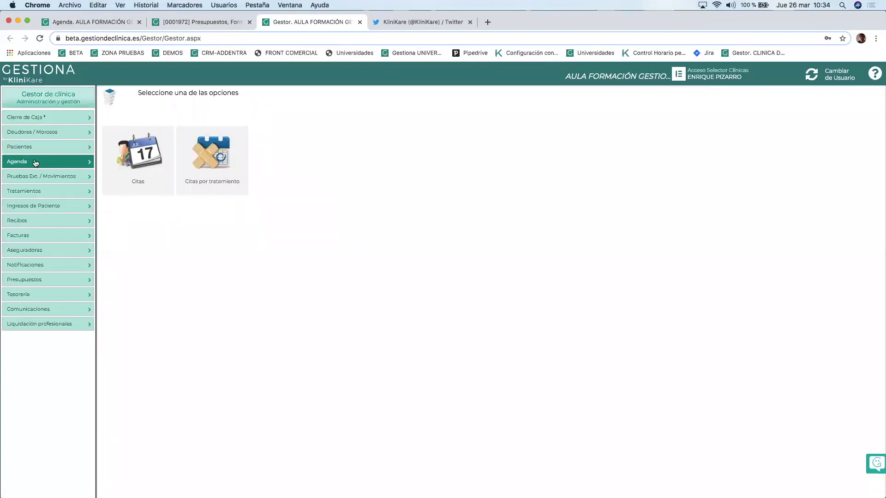
{"action": "left_click", "coordinate": [53, 180]}
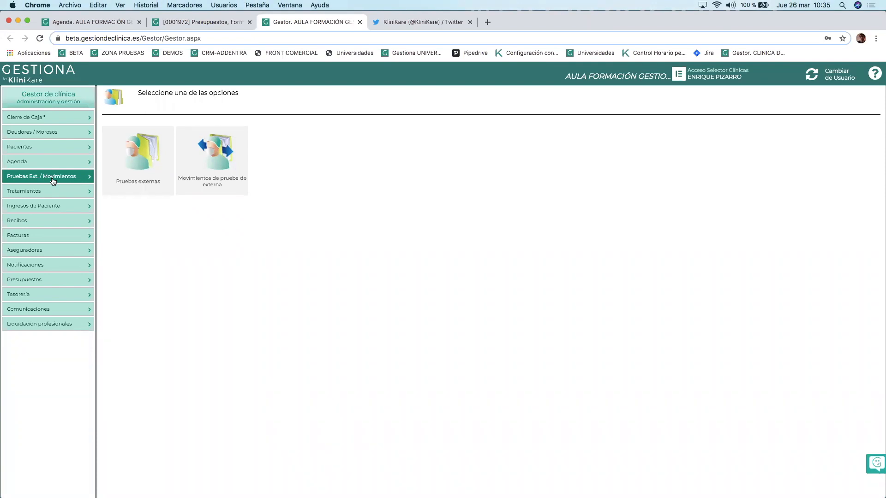
{"action": "left_click", "coordinate": [59, 189]}
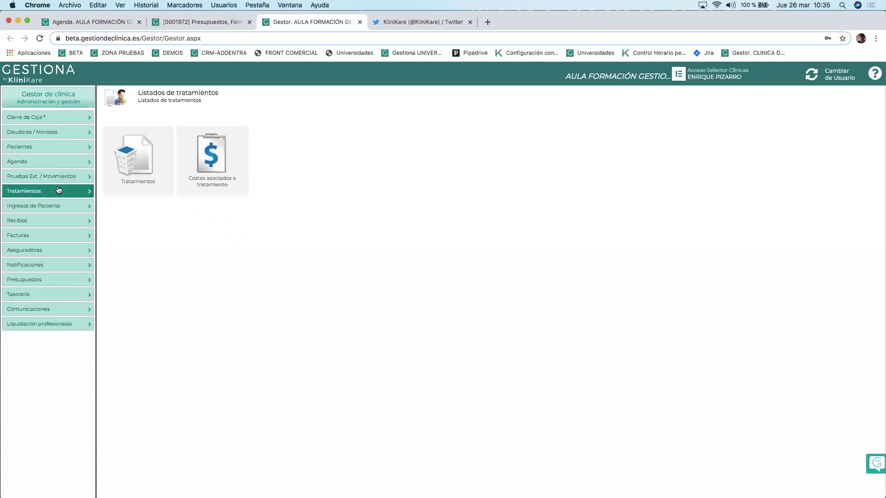
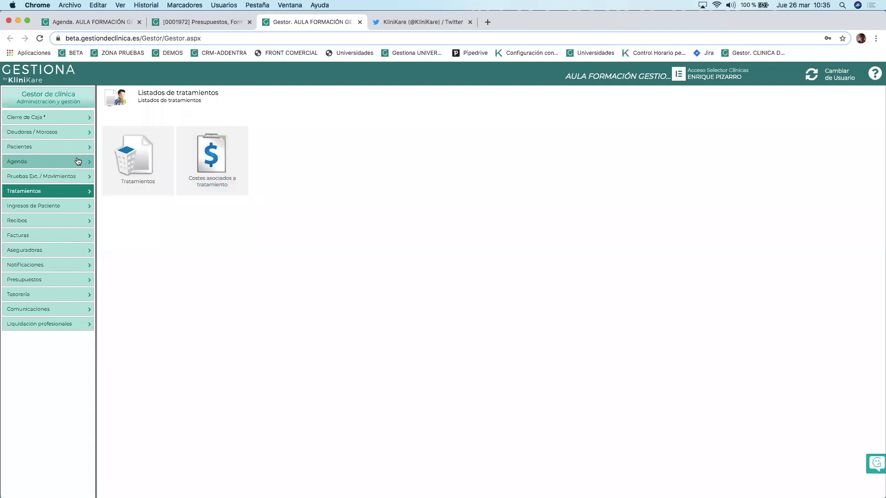
{"action": "left_click", "coordinate": [75, 208]}
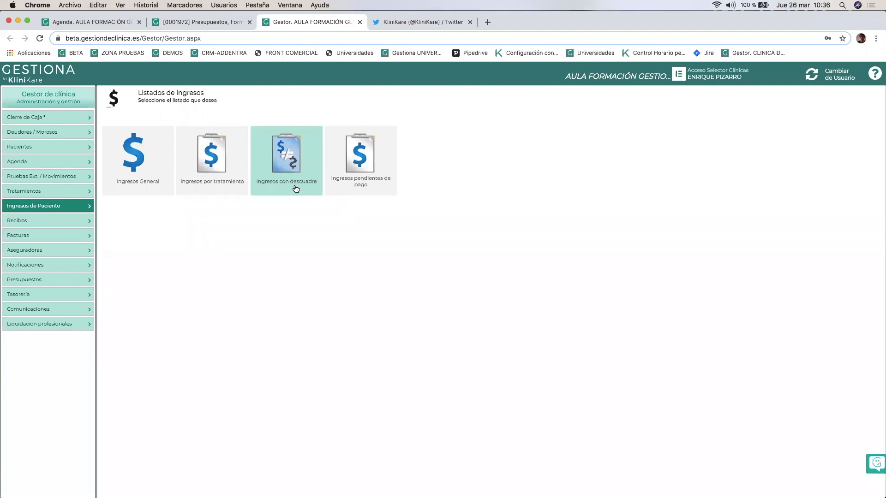
In the patient's record, prepare a new income of 500 and distribute it to the Corona de Zirconio treatment.
{"action": "left_click", "coordinate": [211, 23]}
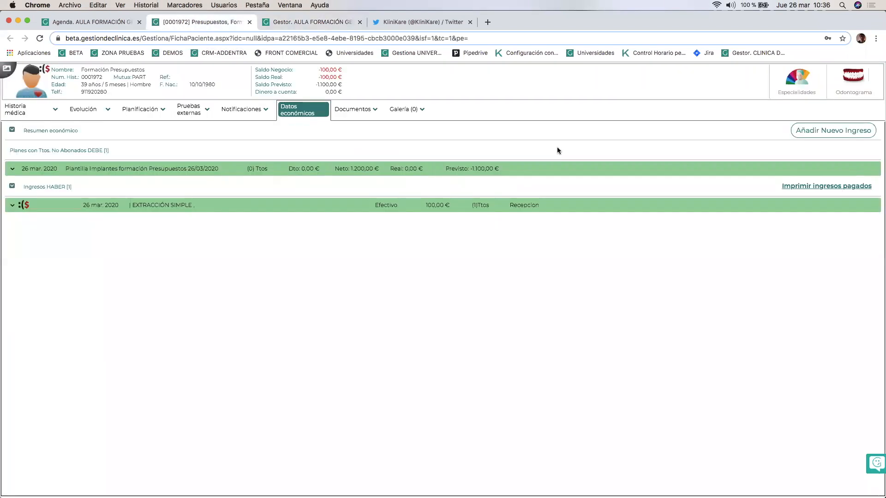
{"action": "left_click", "coordinate": [808, 133]}
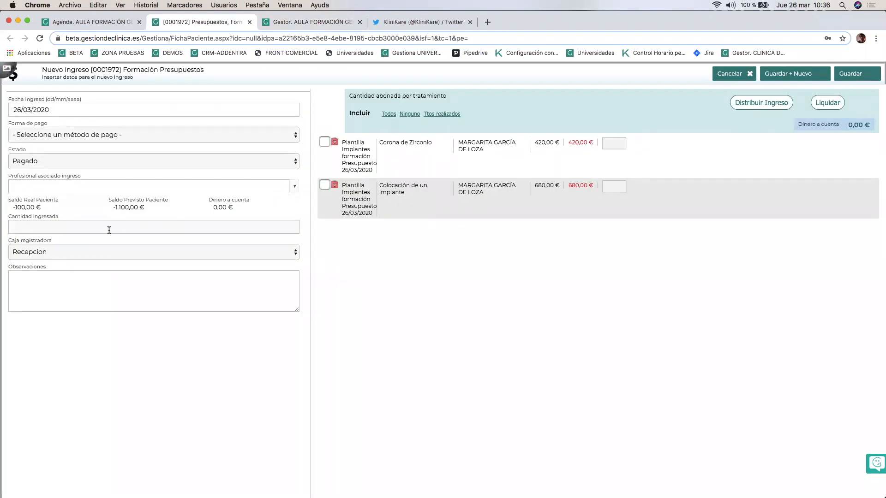
{"action": "left_click", "coordinate": [63, 228]}
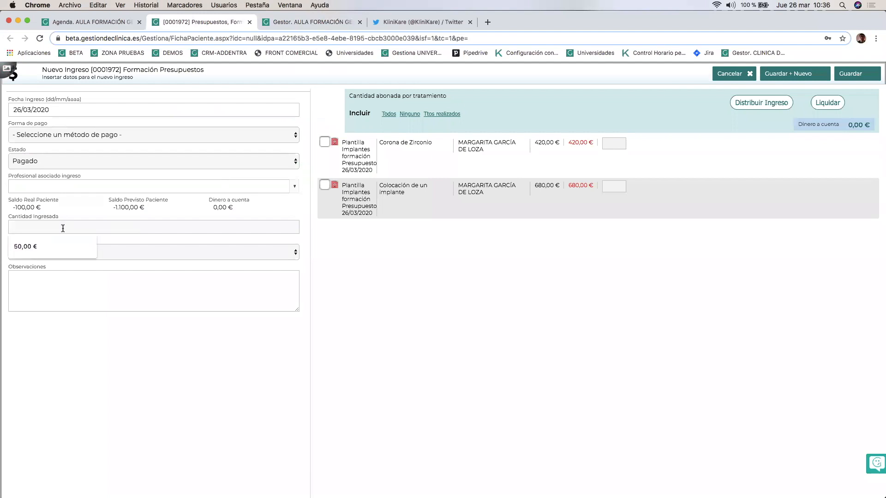
{"action": "type", "text": "5000"}
{"action": "key", "text": "BackSpace"}
{"action": "left_click", "coordinate": [324, 142]}
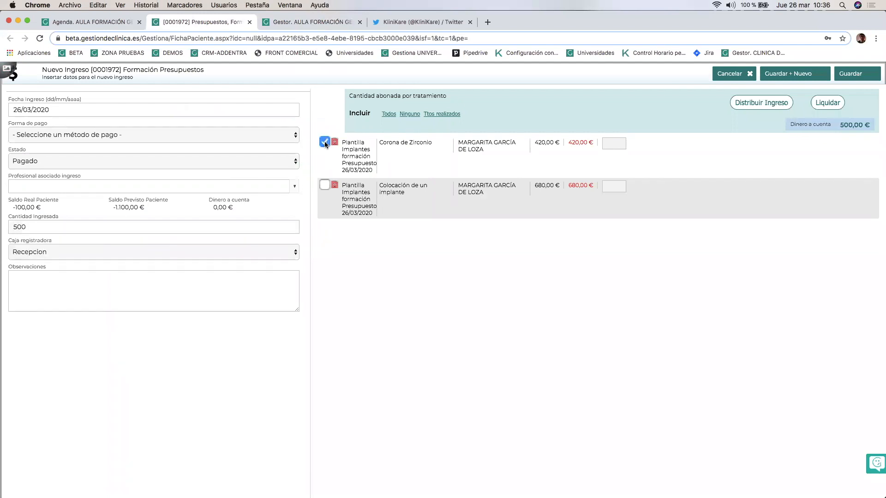
{"action": "left_click", "coordinate": [741, 106]}
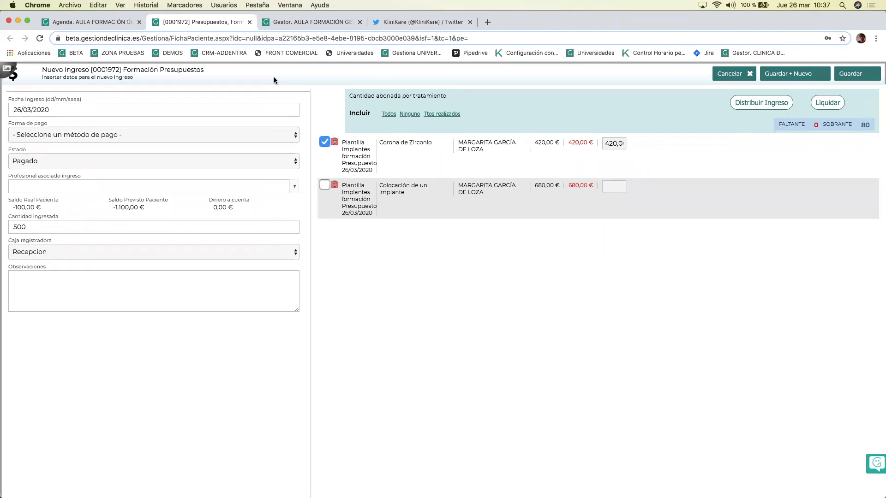
Return to the clinic manager and look through the Recibos, Facturas, Notificaciones, Presupuestos and Comunicaciones sections.
{"action": "left_click", "coordinate": [305, 24]}
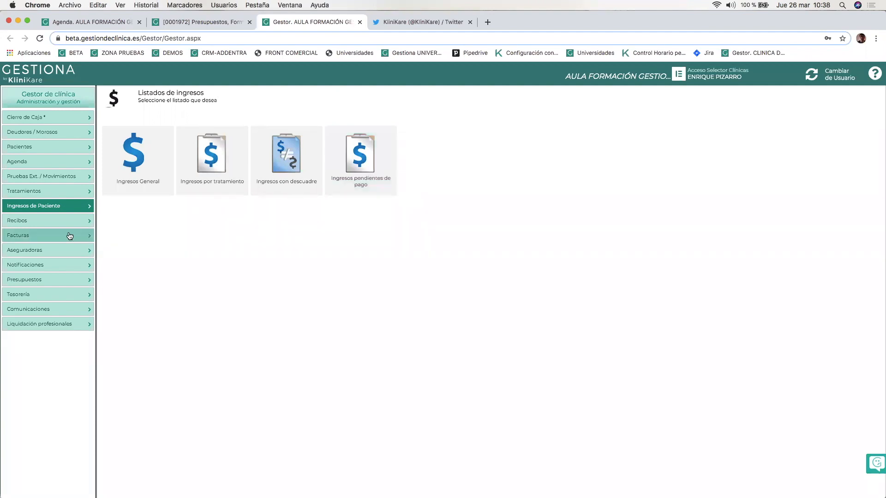
{"action": "left_click", "coordinate": [41, 225]}
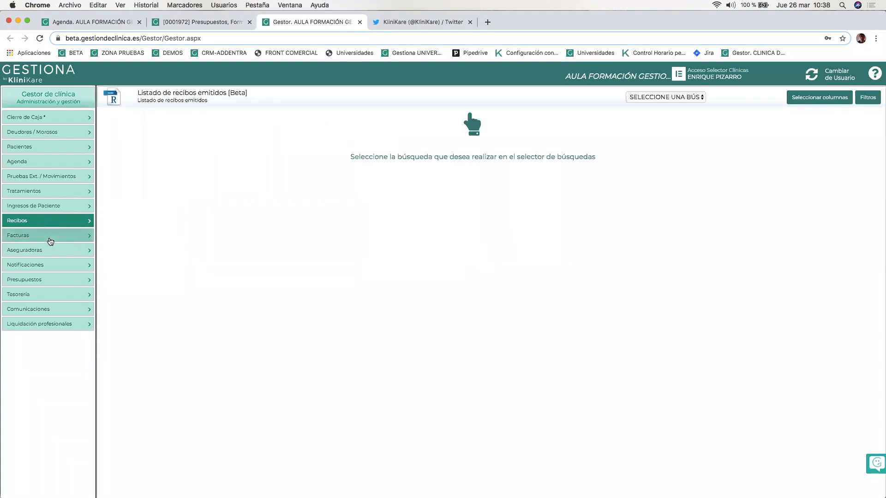
{"action": "left_click", "coordinate": [49, 239]}
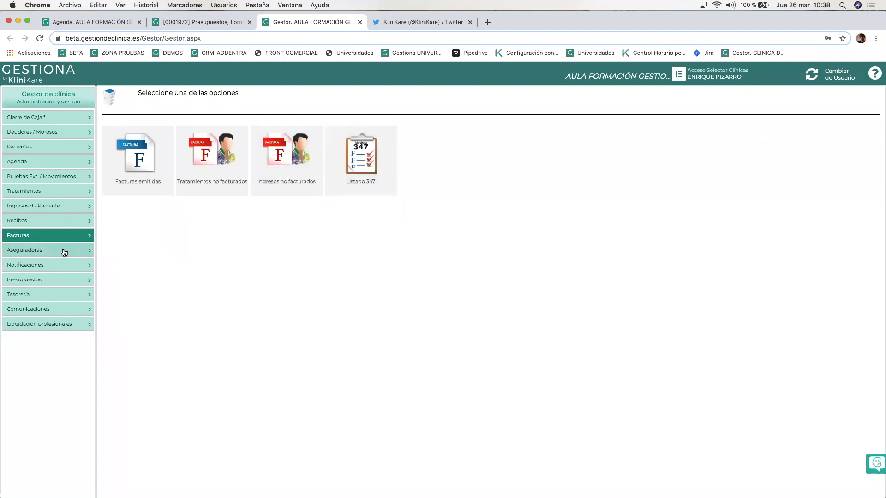
{"action": "left_click", "coordinate": [31, 265]}
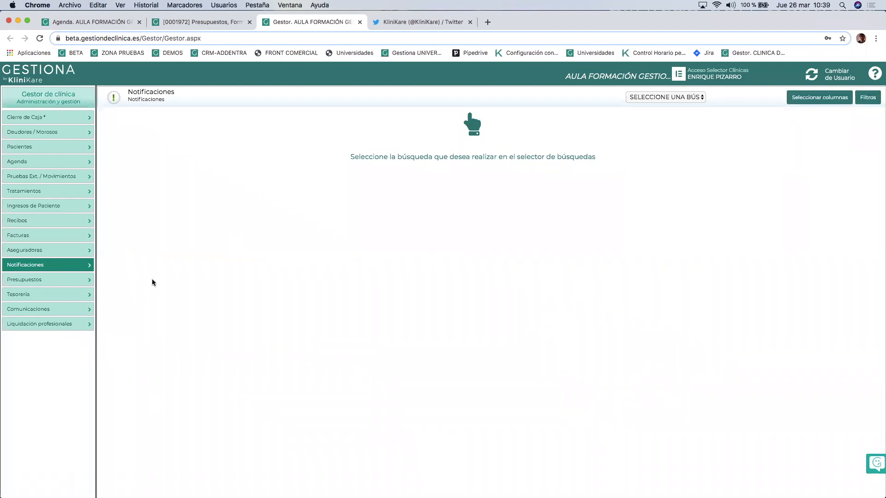
{"action": "left_click", "coordinate": [41, 280]}
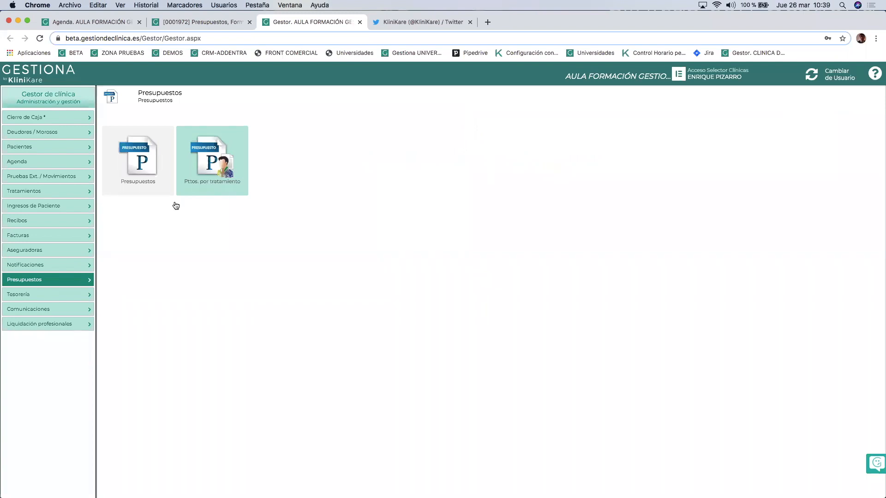
{"action": "left_click", "coordinate": [46, 311]}
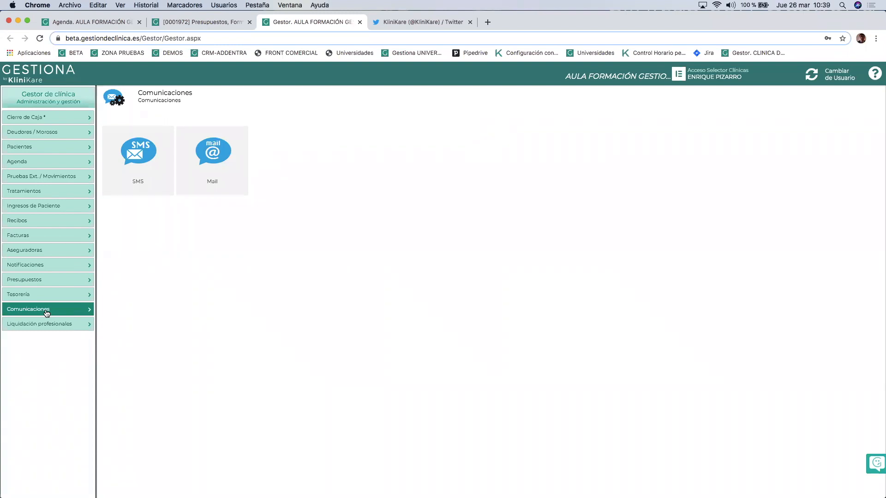
Open the SMS sendings listing and review the columns available for search filters, without applying any.
{"action": "left_click", "coordinate": [146, 166]}
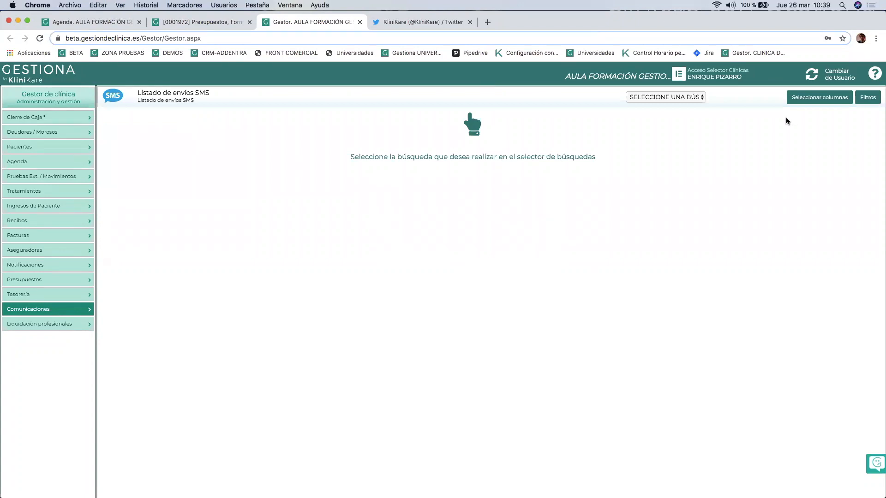
{"action": "left_click", "coordinate": [866, 98]}
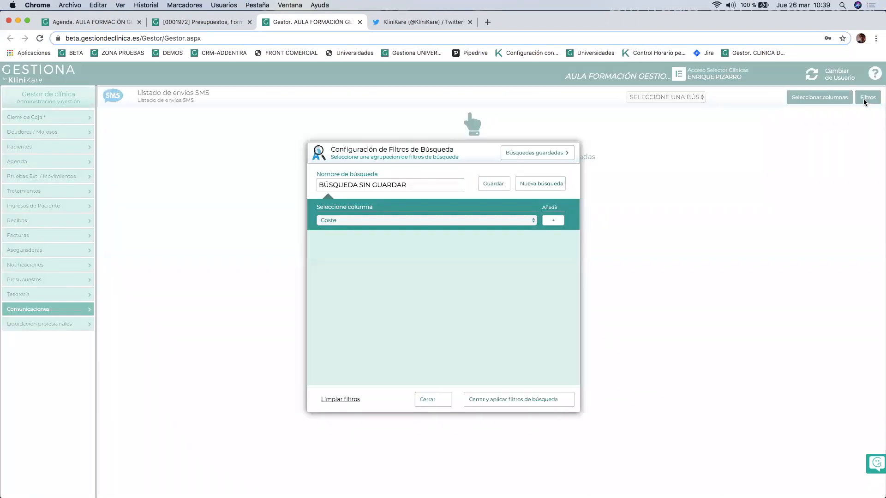
{"action": "left_click", "coordinate": [446, 223]}
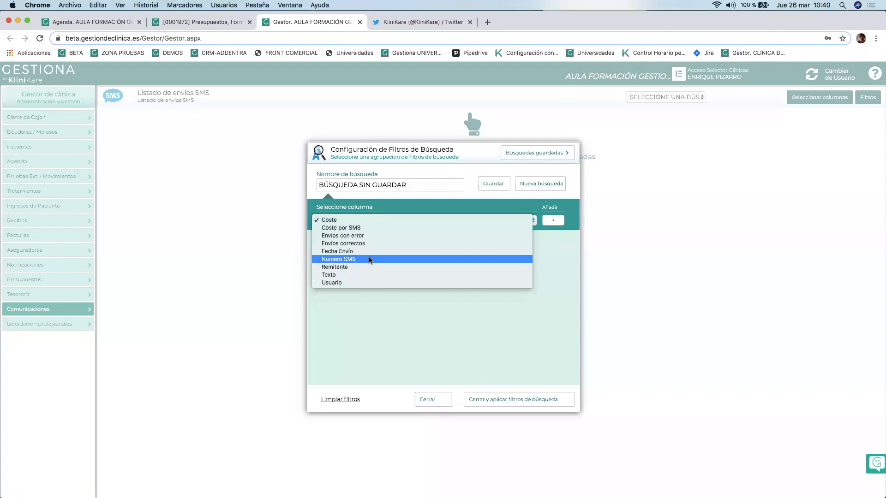
{"action": "left_click", "coordinate": [387, 327]}
{"action": "left_click", "coordinate": [428, 399]}
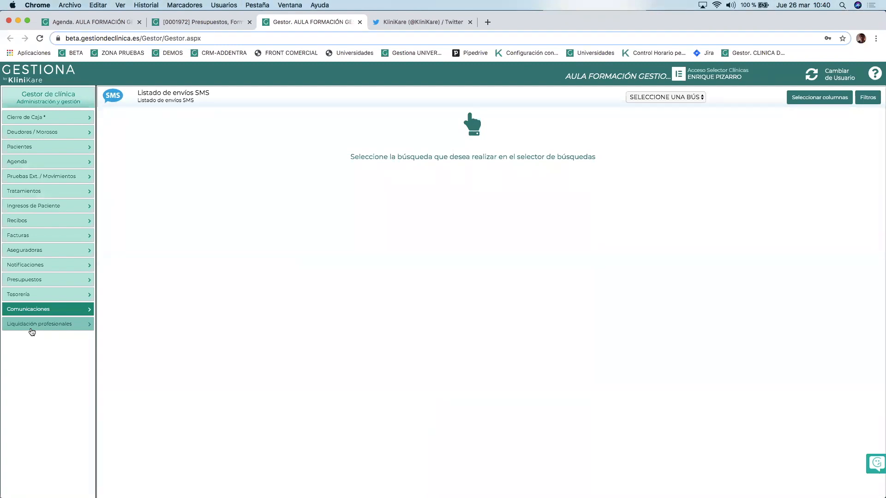
Open Tesorería, check the payment method options without changing them, and set the filter's start date to 01/01/2020.
{"action": "left_click", "coordinate": [51, 294]}
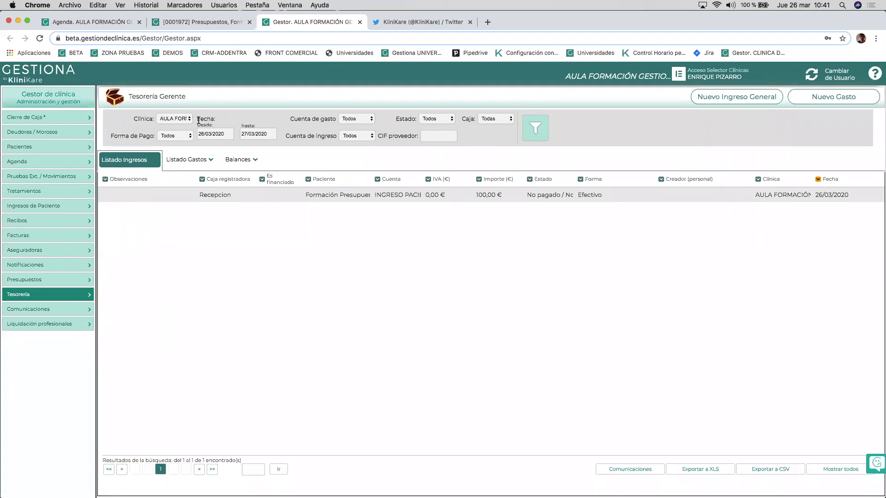
{"action": "left_click", "coordinate": [173, 139]}
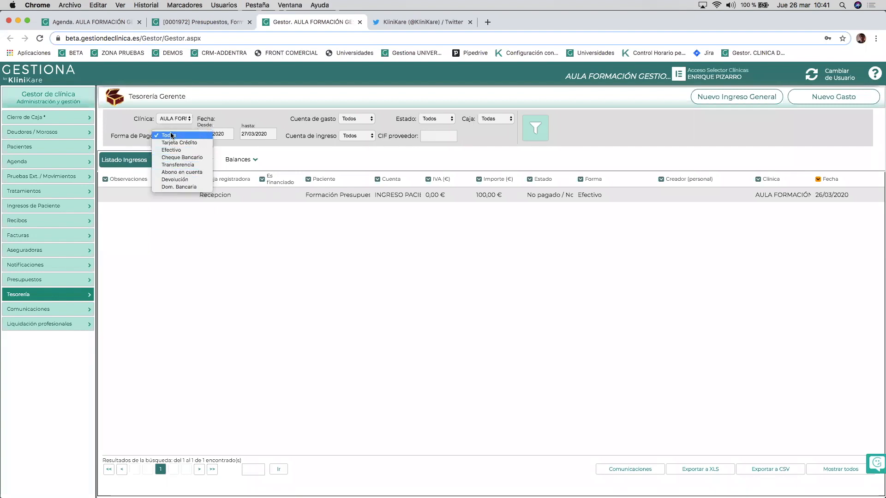
{"action": "left_click", "coordinate": [172, 136]}
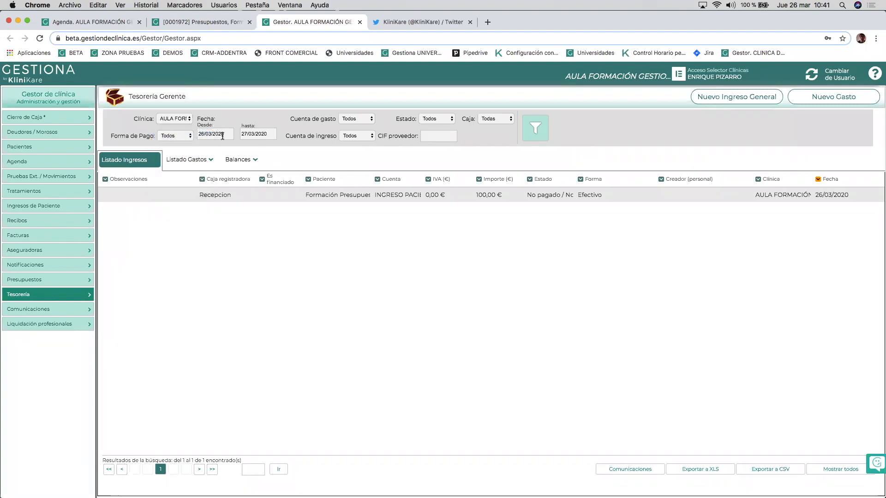
{"action": "left_click", "coordinate": [221, 134]}
{"action": "left_click", "coordinate": [208, 150]}
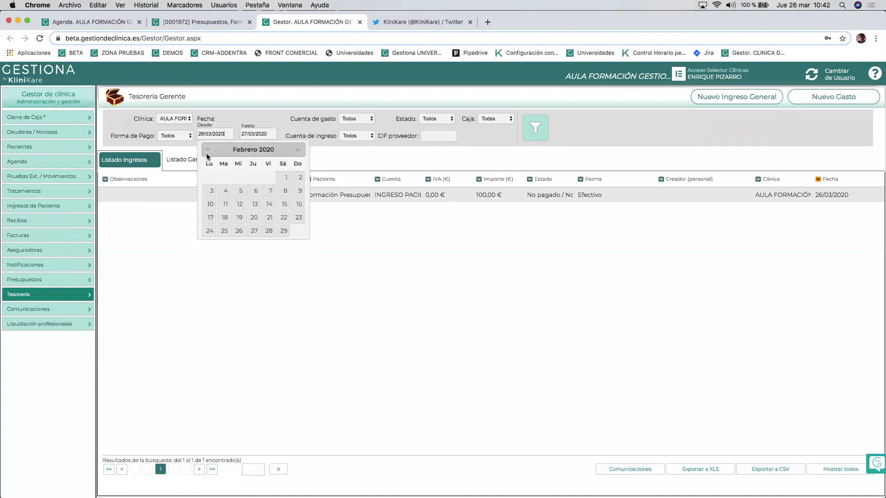
{"action": "left_click", "coordinate": [208, 150]}
{"action": "left_click", "coordinate": [240, 180]}
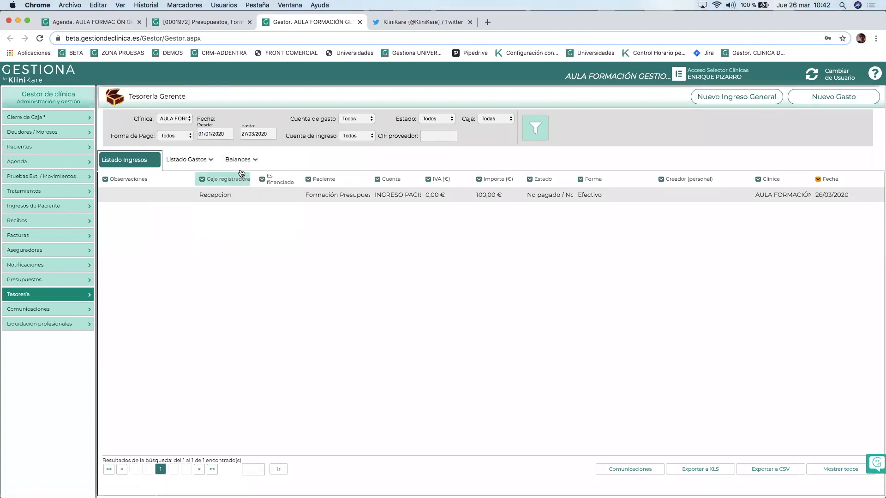
Review the expense account, status and cash register options, keeping all of them included, and apply the treasury filter.
{"action": "left_click", "coordinate": [362, 119]}
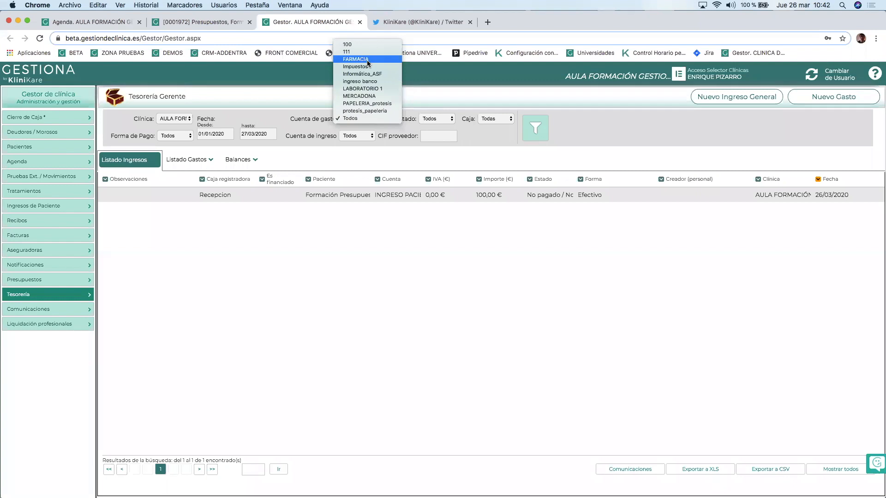
{"action": "left_click", "coordinate": [355, 117]}
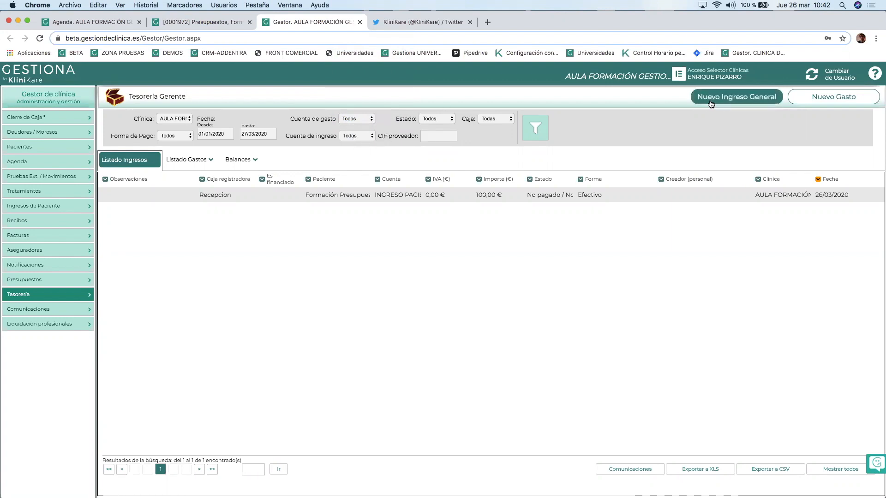
{"action": "left_click", "coordinate": [438, 119]}
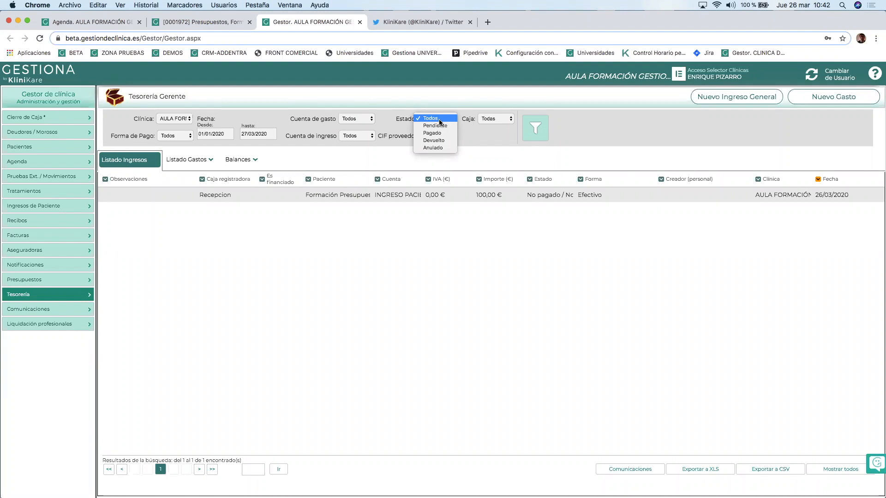
{"action": "left_click", "coordinate": [440, 121]}
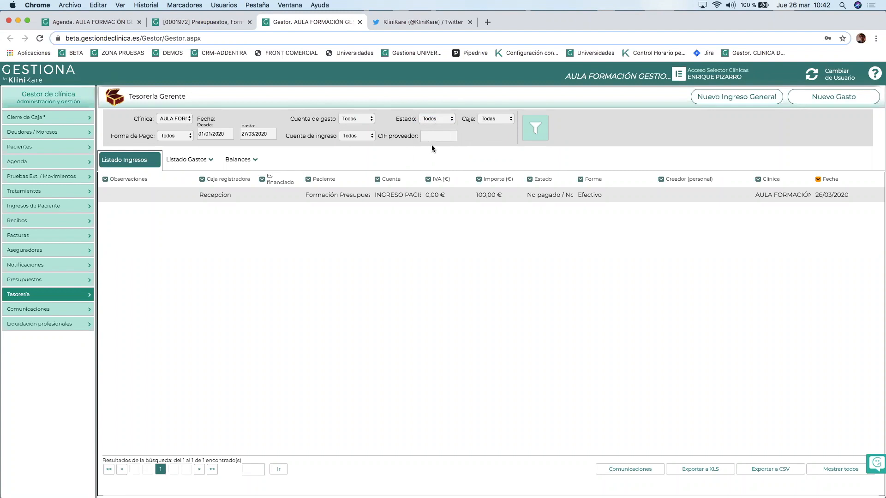
{"action": "left_click", "coordinate": [492, 119]}
{"action": "left_click", "coordinate": [537, 130]}
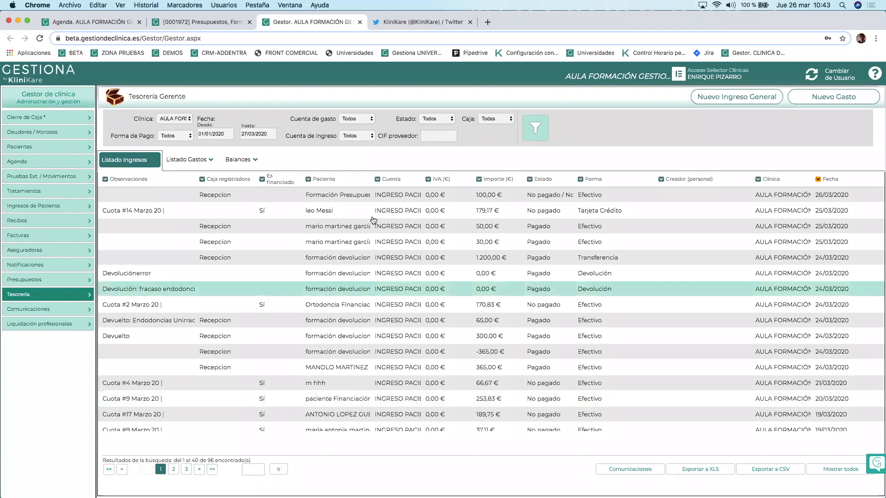
Look through the filtered treasury income listing, the expense listing and the balances.
{"action": "scroll", "coordinate": [377, 337], "scroll_direction": "down", "scroll_amount": 5}
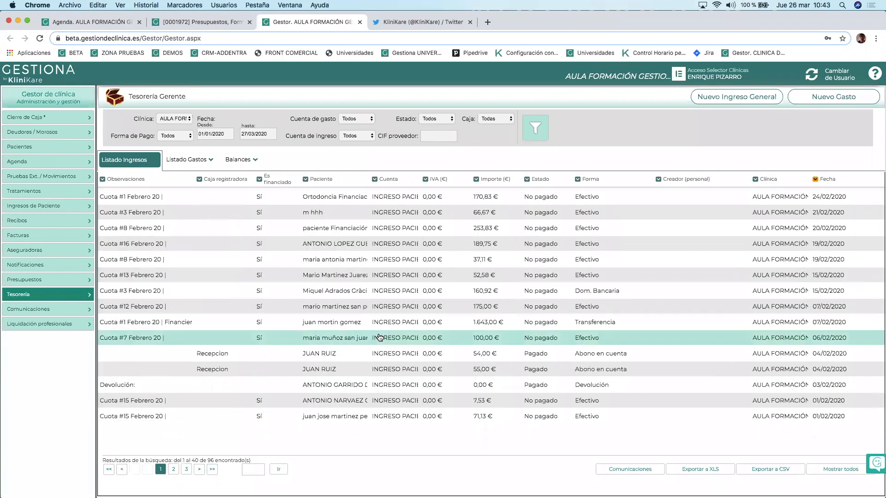
{"action": "scroll", "coordinate": [377, 337], "scroll_direction": "up", "scroll_amount": 5}
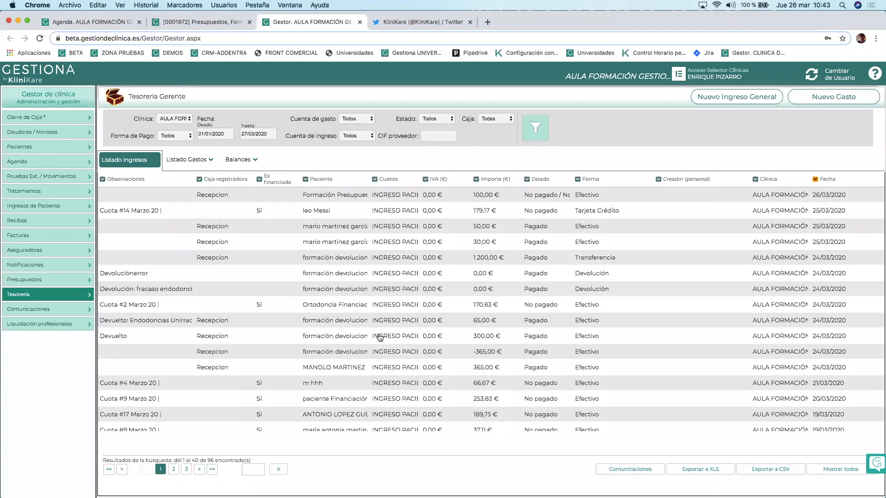
{"action": "left_click", "coordinate": [180, 160]}
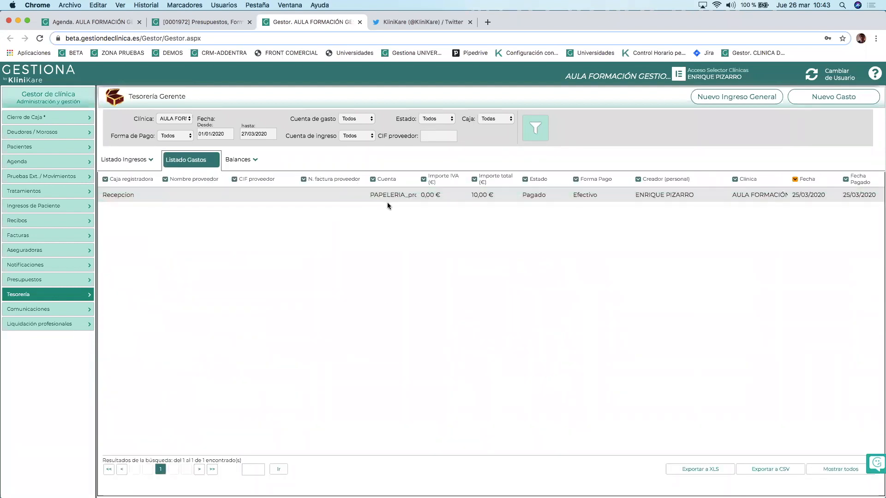
{"action": "left_click", "coordinate": [233, 166]}
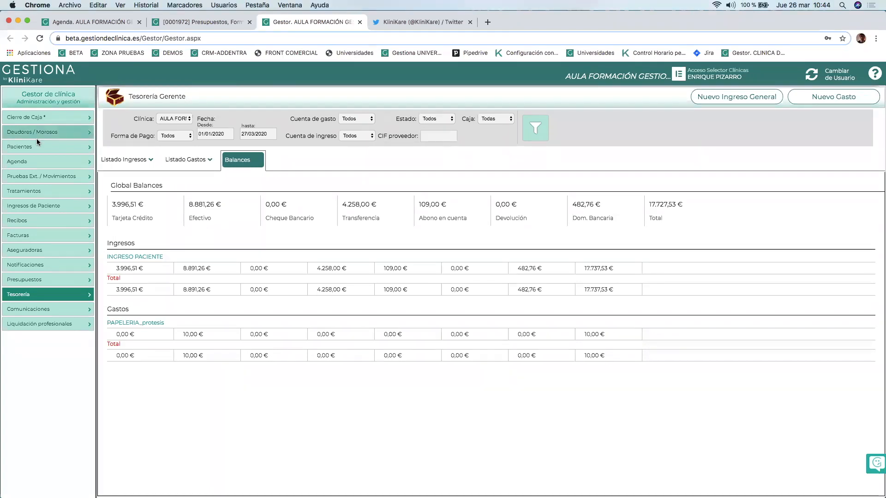
Open the Agenda's Citas listing and apply the saved search "citas del mes" with its existing filters.
{"action": "left_click", "coordinate": [27, 160]}
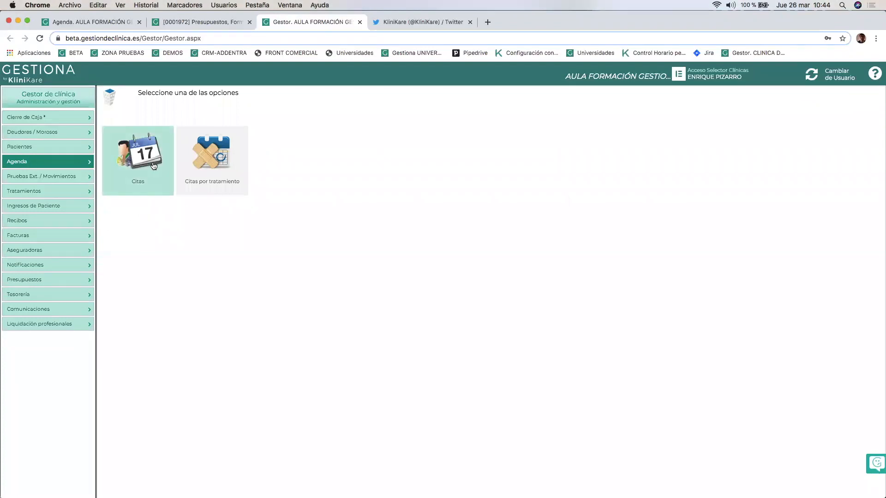
{"action": "left_click", "coordinate": [108, 154]}
{"action": "left_click", "coordinate": [677, 97]}
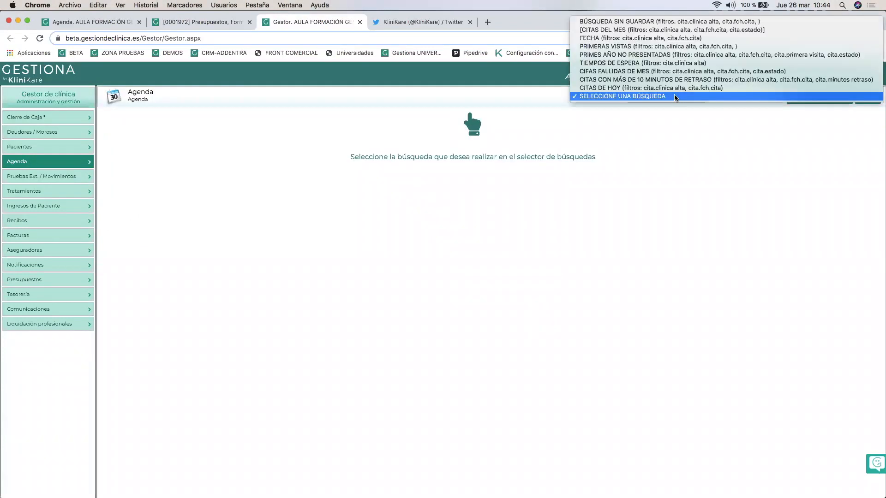
{"action": "left_click", "coordinate": [634, 30]}
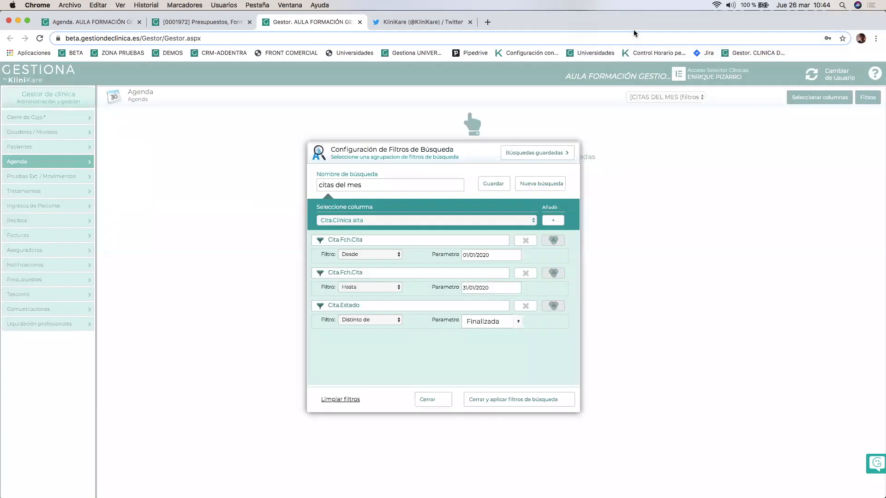
{"action": "left_click", "coordinate": [499, 401]}
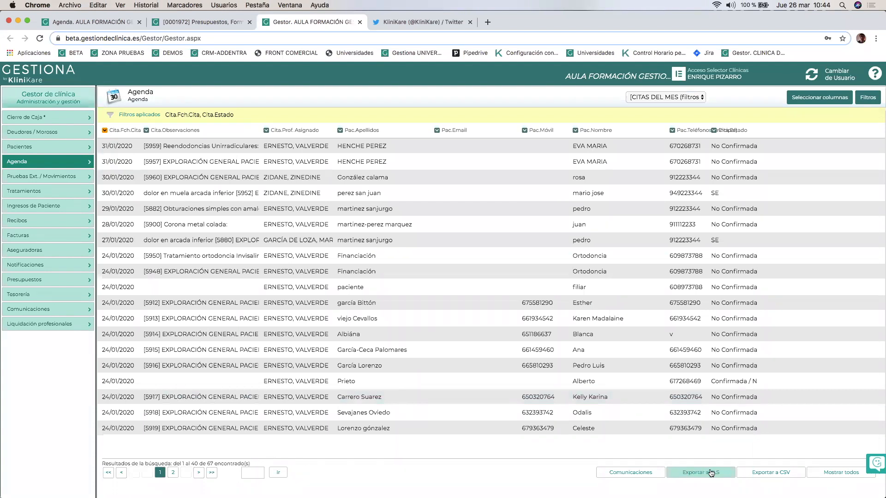
Export the monthly appointments listing to XLS and enlarge the exported workbook's window in Excel.
{"action": "left_click", "coordinate": [690, 473]}
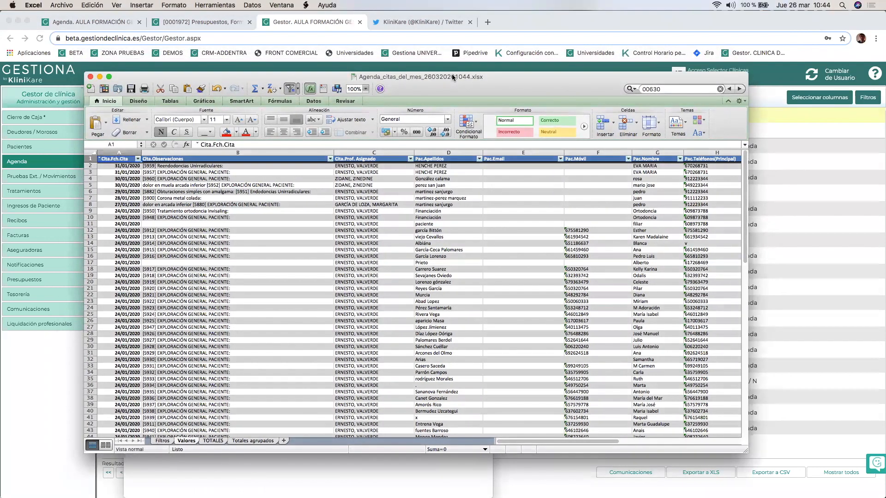
{"action": "double_click", "coordinate": [452, 76]}
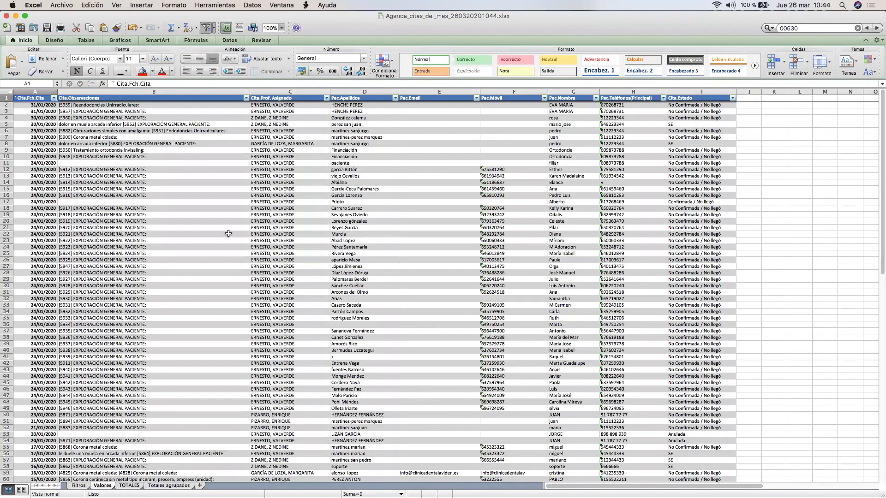
Look through the exported workbook's Valores, Filtros, TOTALES and Totales agrupados sheets.
{"action": "scroll", "coordinate": [236, 303], "scroll_direction": "down", "scroll_amount": 10}
{"action": "scroll", "coordinate": [236, 304], "scroll_direction": "up", "scroll_amount": 10}
{"action": "mouse_move", "coordinate": [323, 497]}
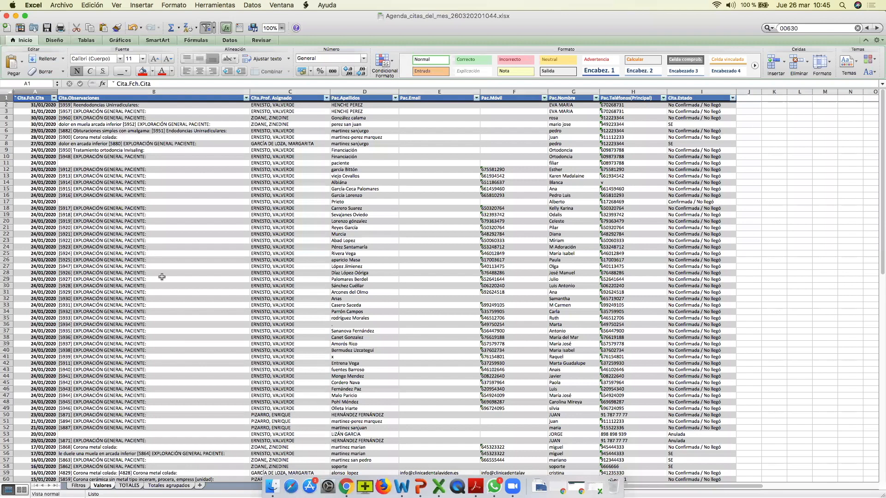
{"action": "left_click", "coordinate": [78, 486]}
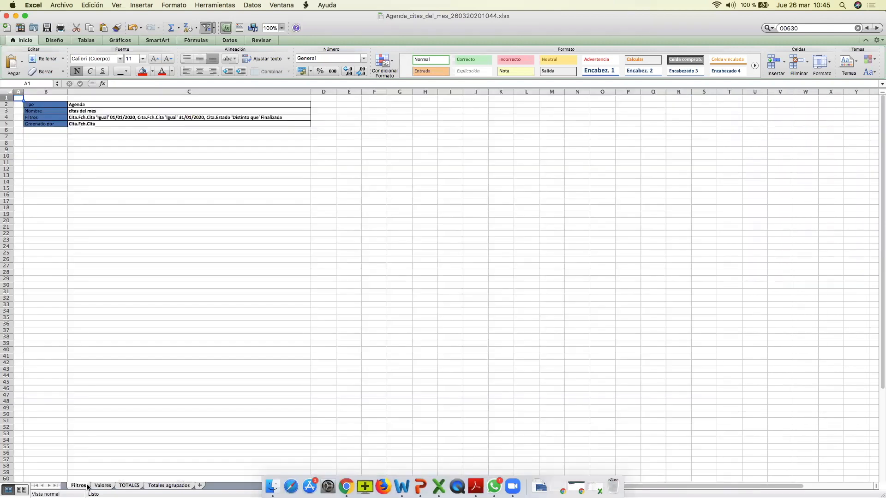
{"action": "left_click", "coordinate": [102, 486]}
{"action": "left_click", "coordinate": [130, 486]}
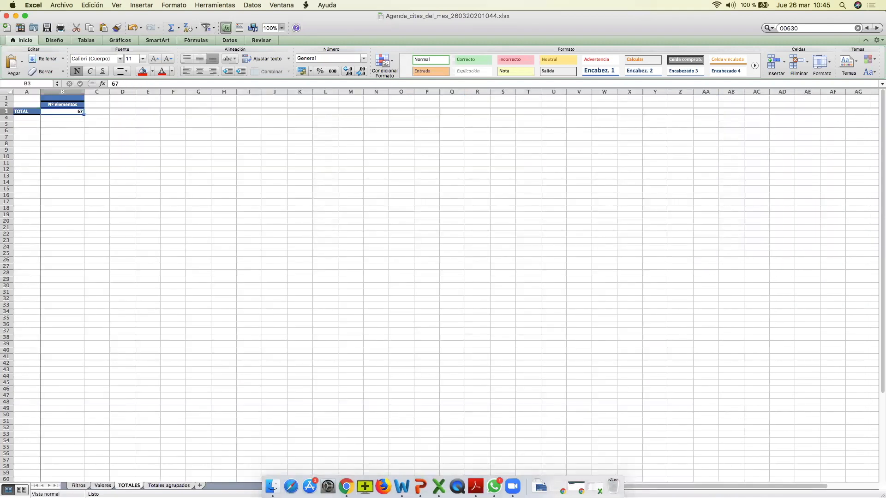
{"action": "left_click", "coordinate": [168, 486]}
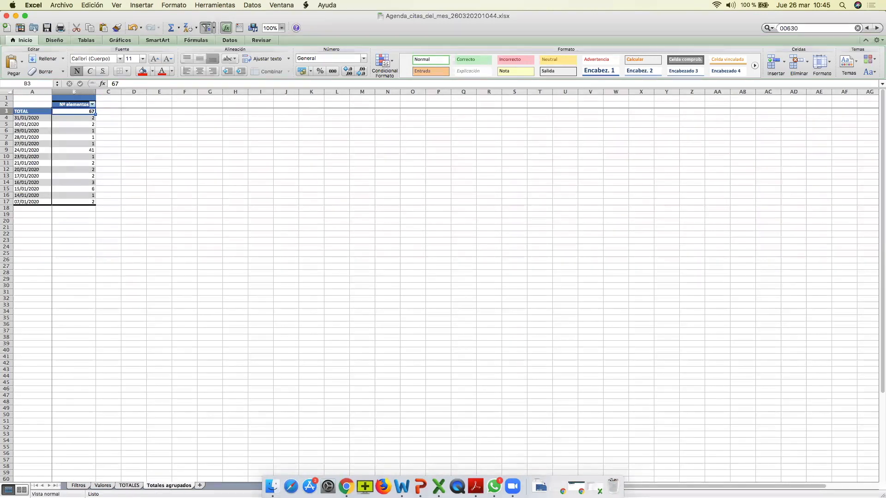
Examine the applied filters on the Filtros sheet, the appointment rows on Valores and the element count on TOTALES.
{"action": "left_click", "coordinate": [76, 487]}
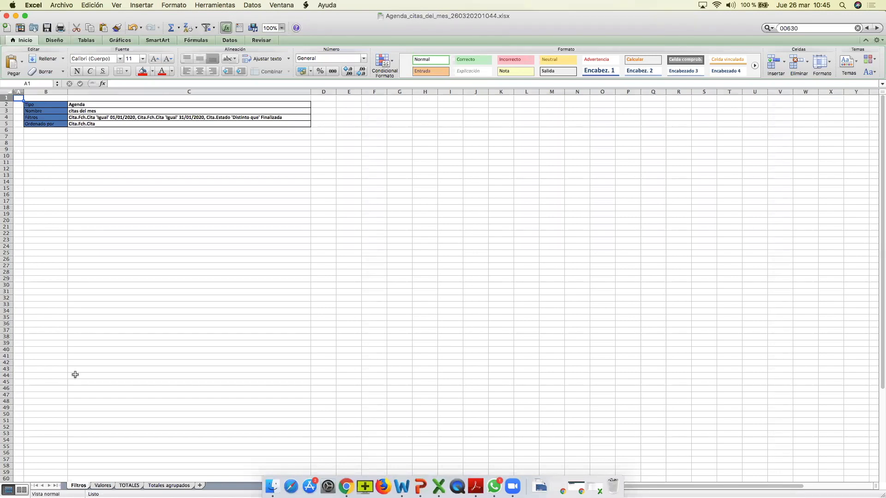
{"action": "left_click", "coordinate": [102, 485]}
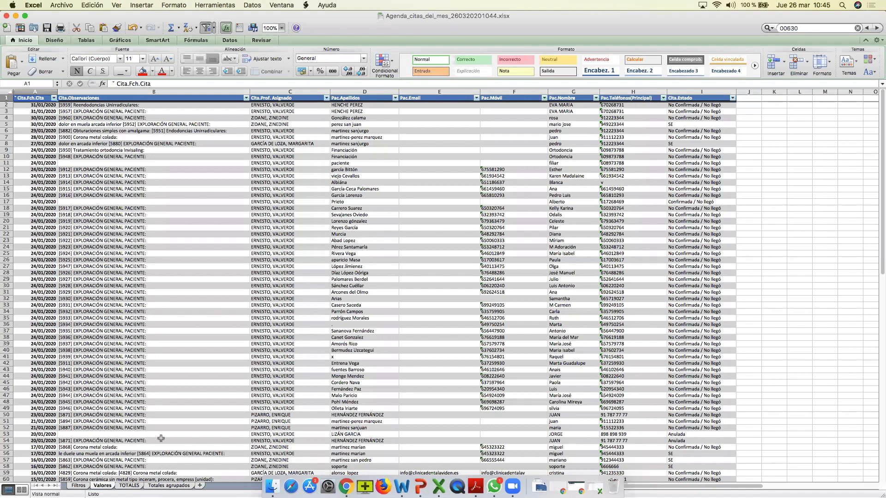
{"action": "left_click", "coordinate": [128, 486]}
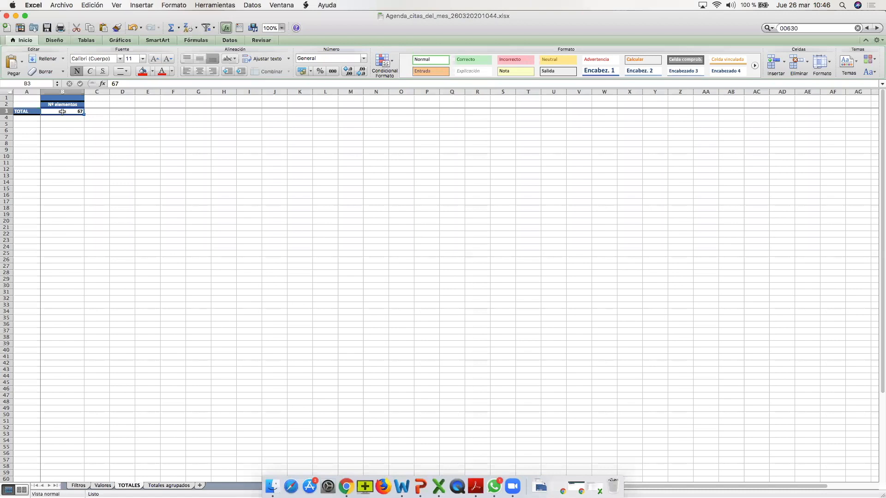
{"action": "left_click", "coordinate": [98, 112]}
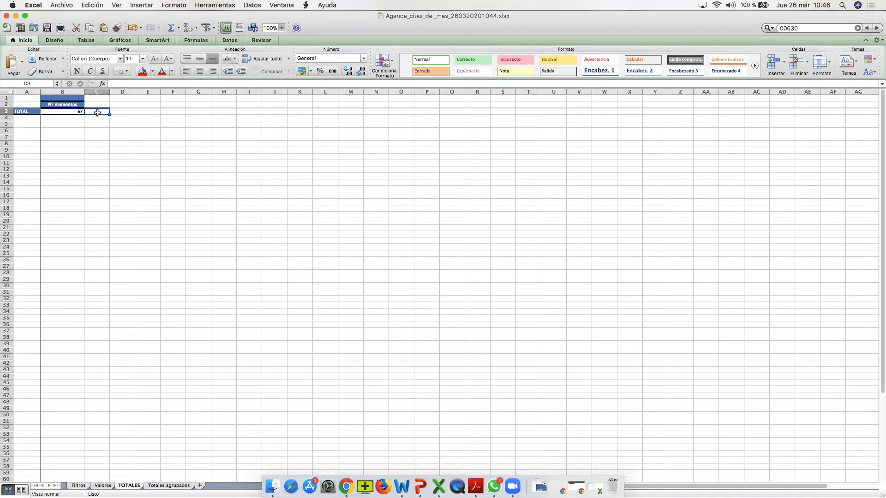
Examine the appointment counts per date on the Totales agrupados sheet.
{"action": "left_click", "coordinate": [168, 486]}
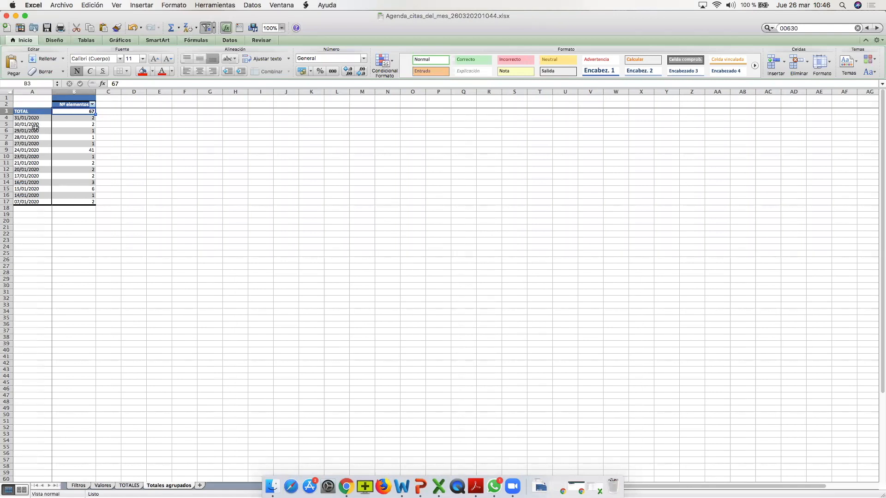
{"action": "left_click", "coordinate": [85, 118]}
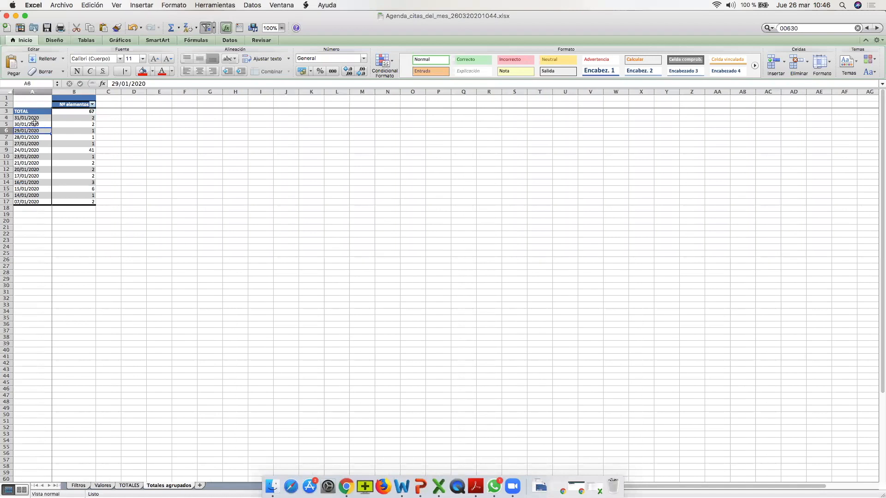
{"action": "left_click", "coordinate": [83, 125]}
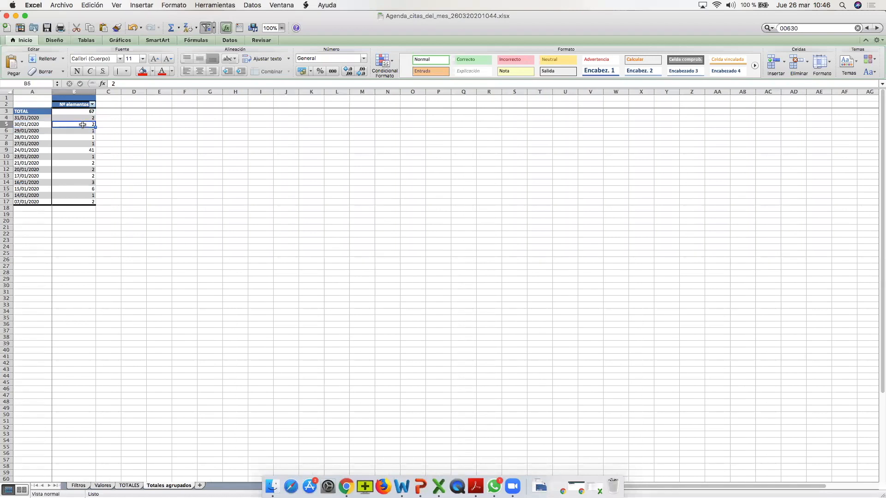
{"action": "key", "text": "Down"}
{"action": "key", "text": "Right"}
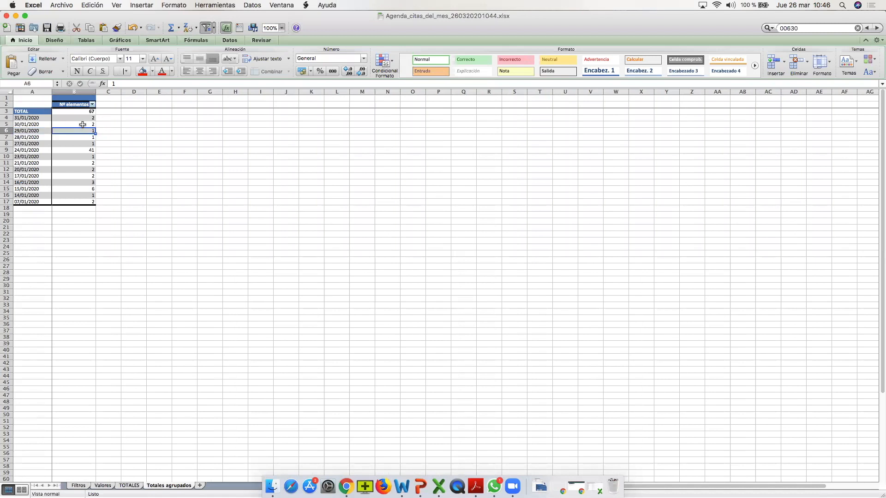
{"action": "key", "text": "Down"}
{"action": "key", "text": "Down"}
{"action": "key", "text": "Down"}
{"action": "key", "text": "Left"}
{"action": "key", "text": "Right"}
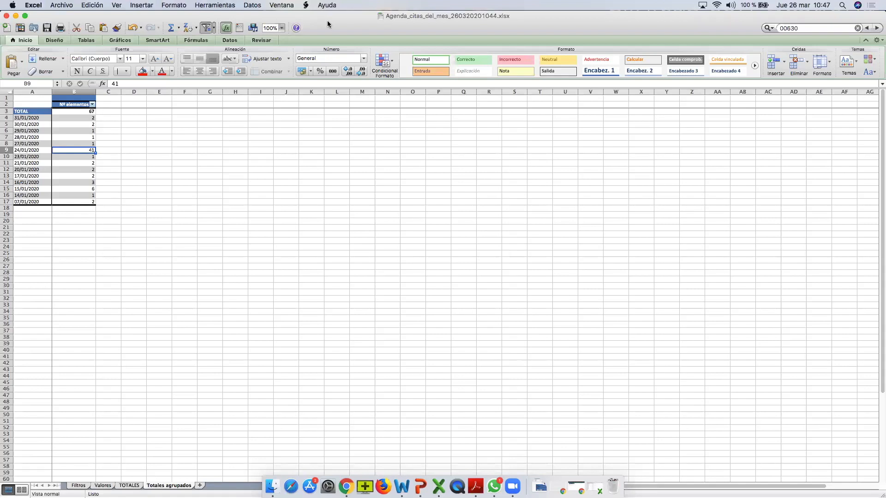
{"action": "left_click", "coordinate": [28, 118]}
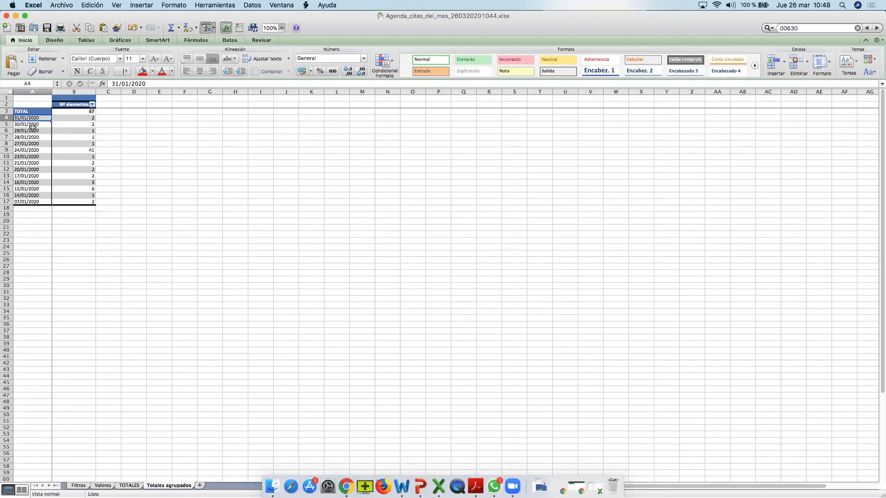
Switch back to the clinic manager in Chrome, reopen the Agenda's Citas listing and choose the saved search "citas del mes".
{"action": "key", "text": "ctrl+Up"}
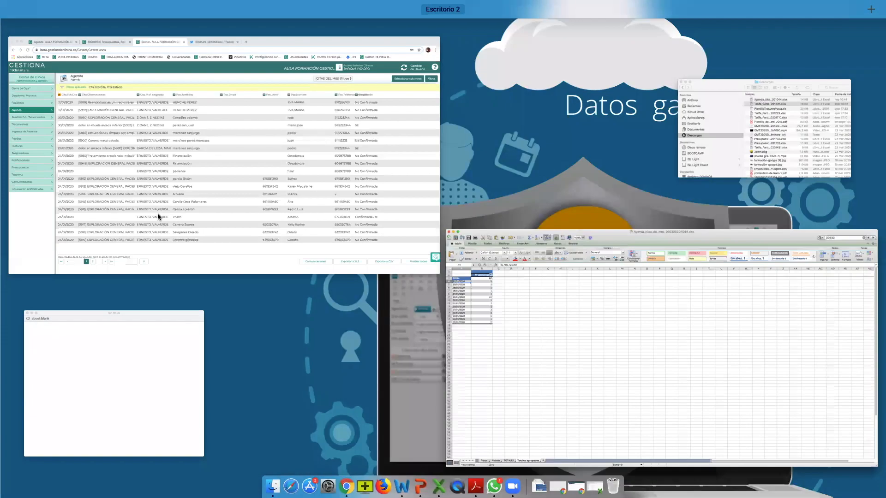
{"action": "left_click", "coordinate": [145, 144]}
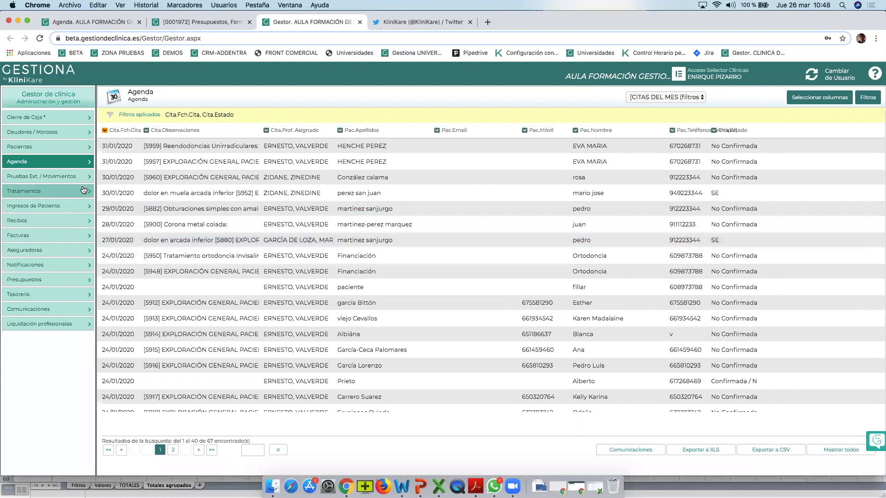
{"action": "left_click", "coordinate": [44, 161]}
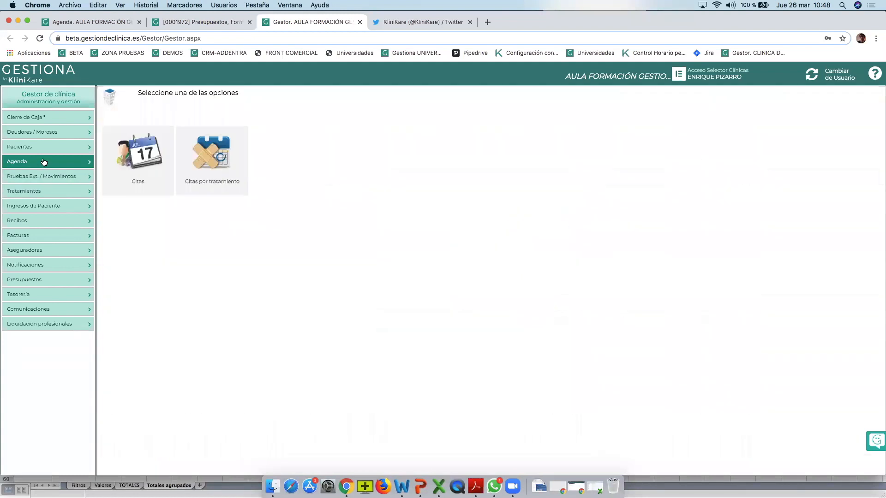
{"action": "left_click", "coordinate": [137, 159]}
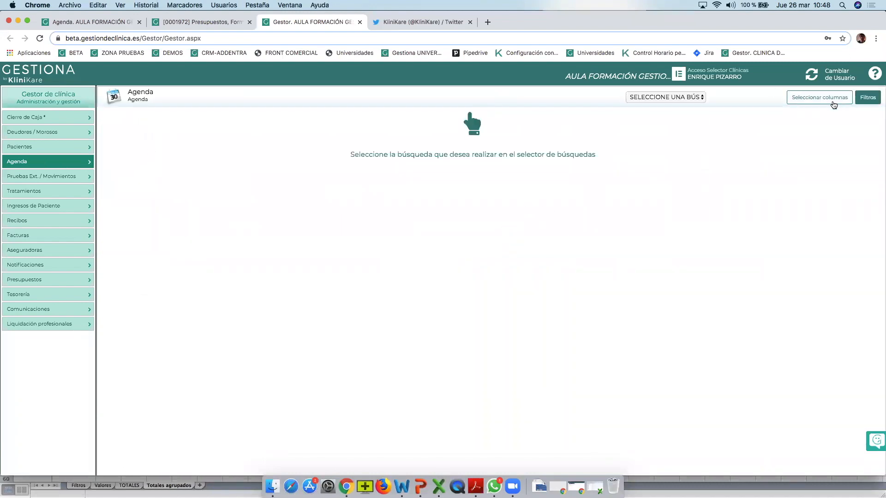
{"action": "left_click", "coordinate": [687, 97]}
{"action": "left_click", "coordinate": [650, 29]}
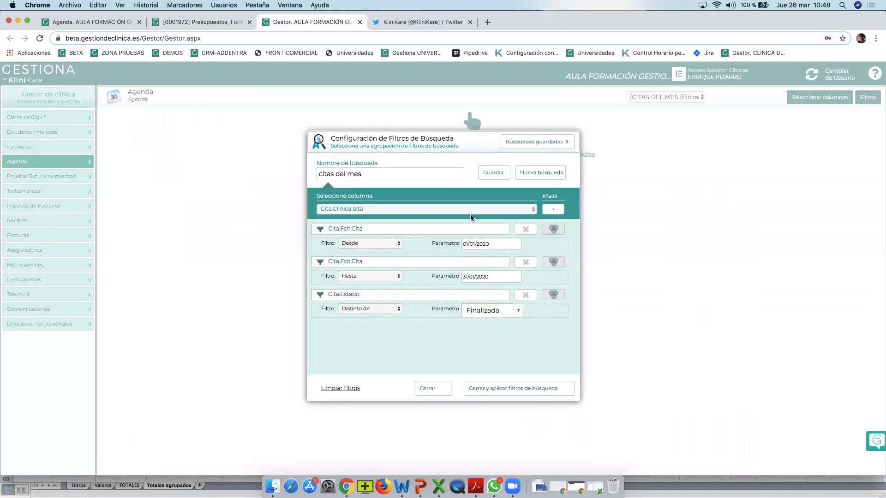
Try adding a Cita.Prof. Asignado "Igual que" filter for one professional to the search, and remove it again.
{"action": "left_click", "coordinate": [470, 211]}
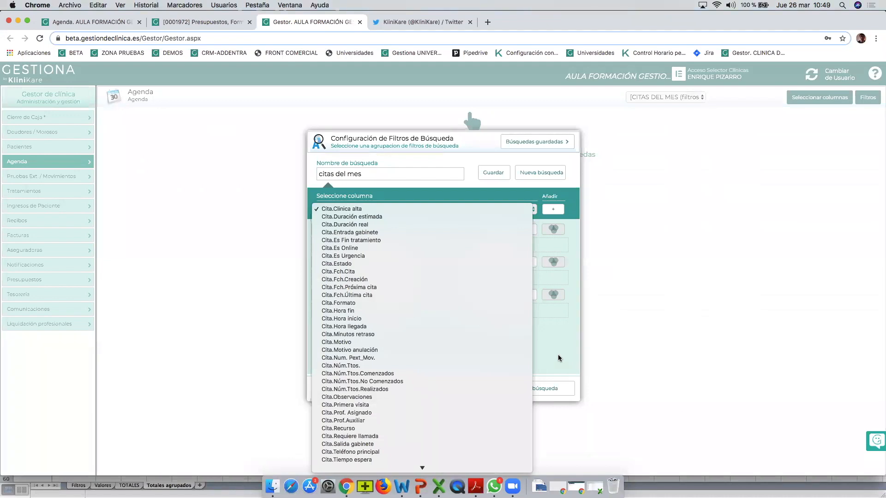
{"action": "scroll", "coordinate": [395, 407], "scroll_direction": "down", "scroll_amount": 3}
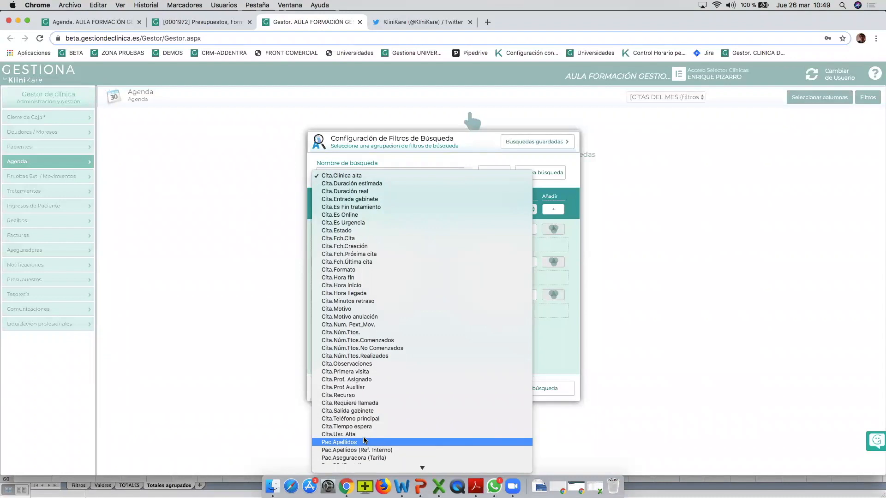
{"action": "scroll", "coordinate": [365, 439], "scroll_direction": "down", "scroll_amount": 5}
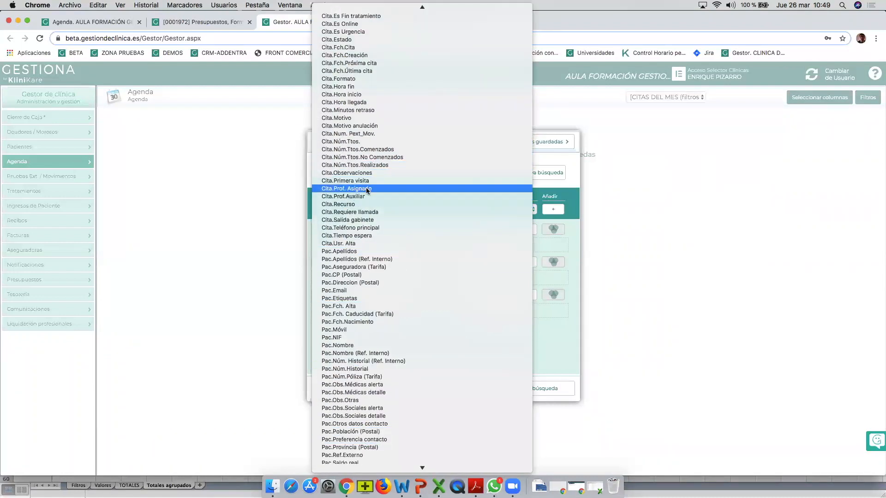
{"action": "left_click", "coordinate": [368, 190]}
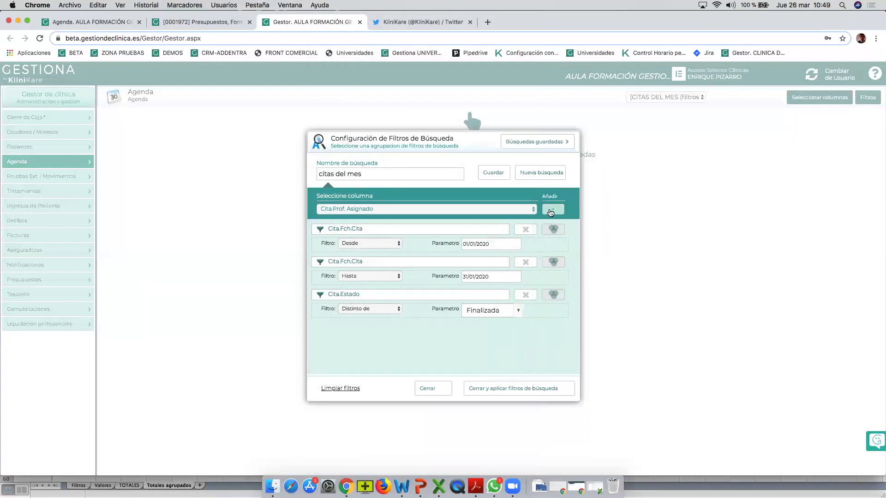
{"action": "left_click", "coordinate": [550, 211]}
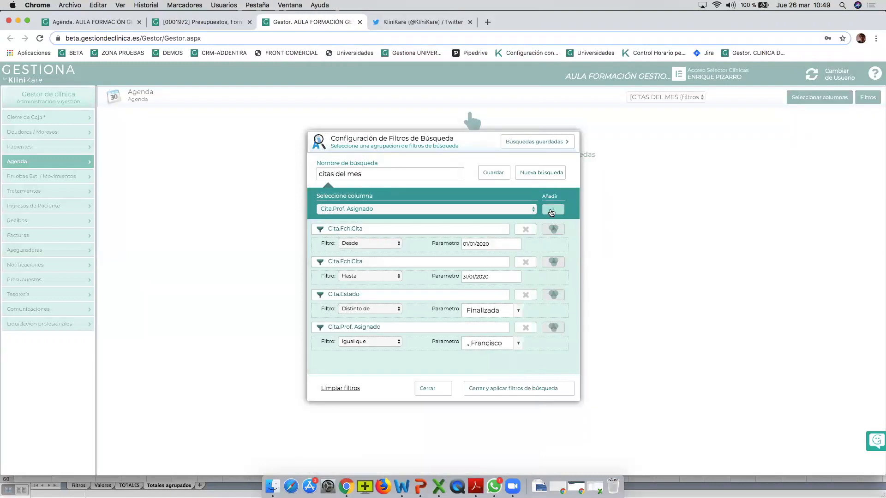
{"action": "left_click", "coordinate": [518, 347]}
{"action": "left_click", "coordinate": [507, 388]}
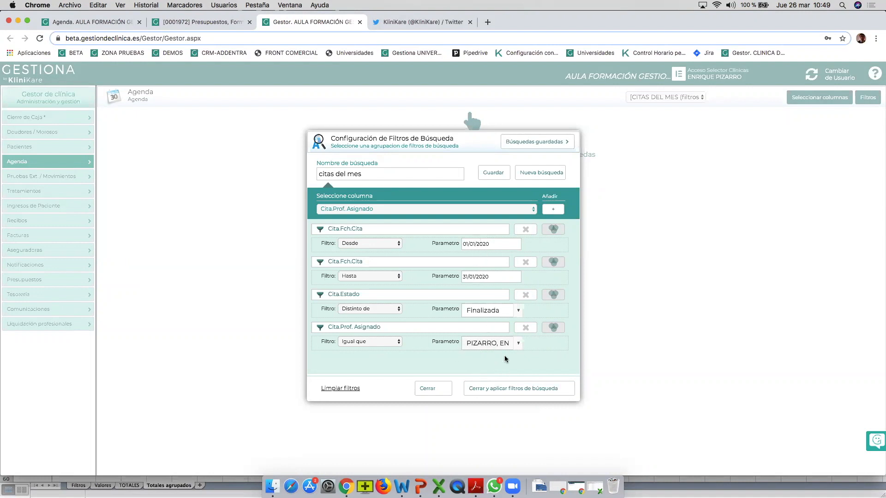
{"action": "left_click", "coordinate": [525, 329]}
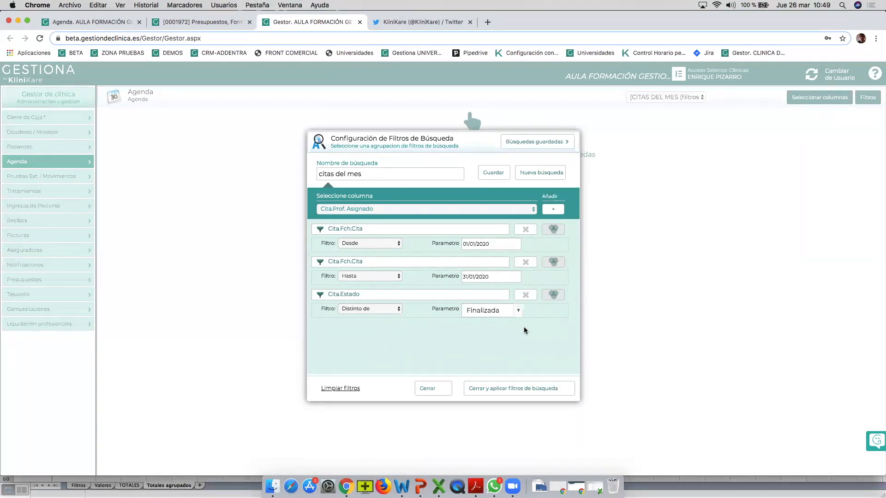
Apply the saved search with its existing filters and look through its visible and non-visible columns, keeping their arrangement.
{"action": "left_click", "coordinate": [500, 392]}
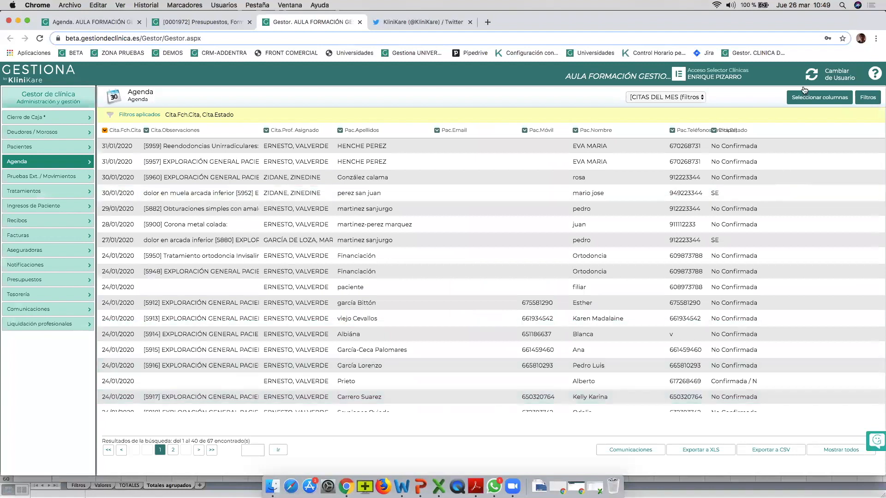
{"action": "left_click", "coordinate": [823, 99]}
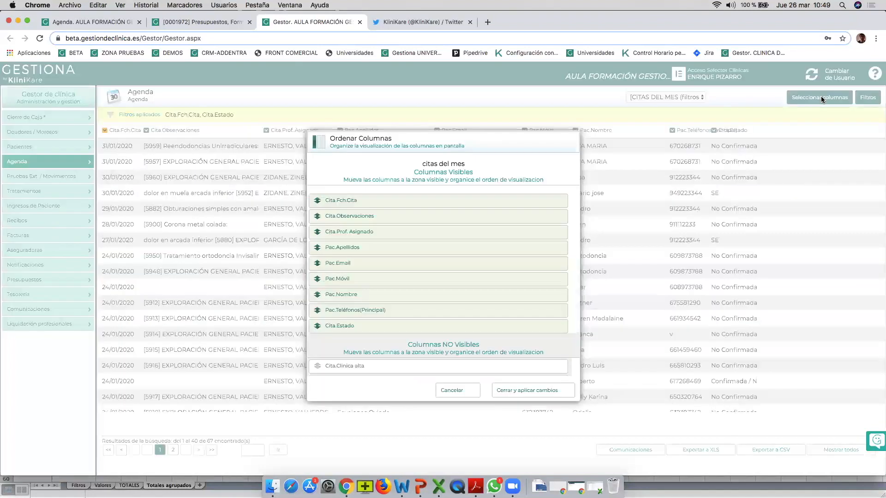
{"action": "scroll", "coordinate": [476, 263], "scroll_direction": "down", "scroll_amount": 5}
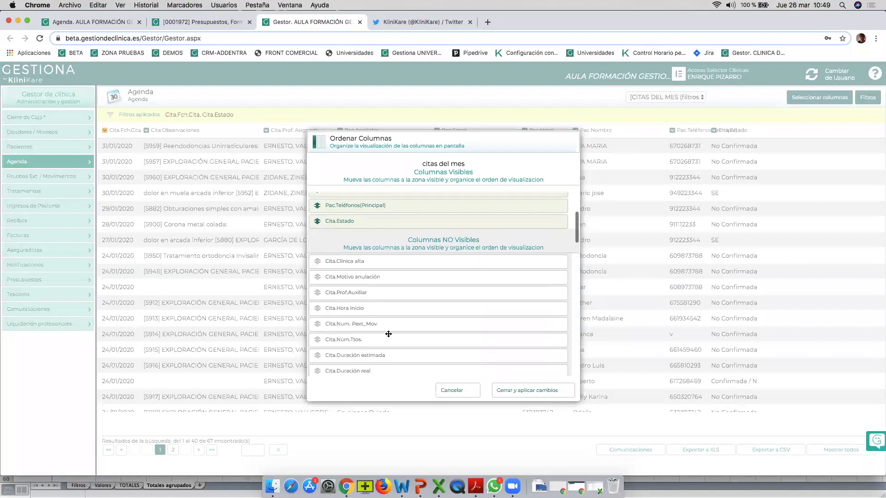
{"action": "scroll", "coordinate": [385, 365], "scroll_direction": "down", "scroll_amount": 1}
{"action": "scroll", "coordinate": [385, 366], "scroll_direction": "down", "scroll_amount": 1}
{"action": "scroll", "coordinate": [385, 366], "scroll_direction": "up", "scroll_amount": 5}
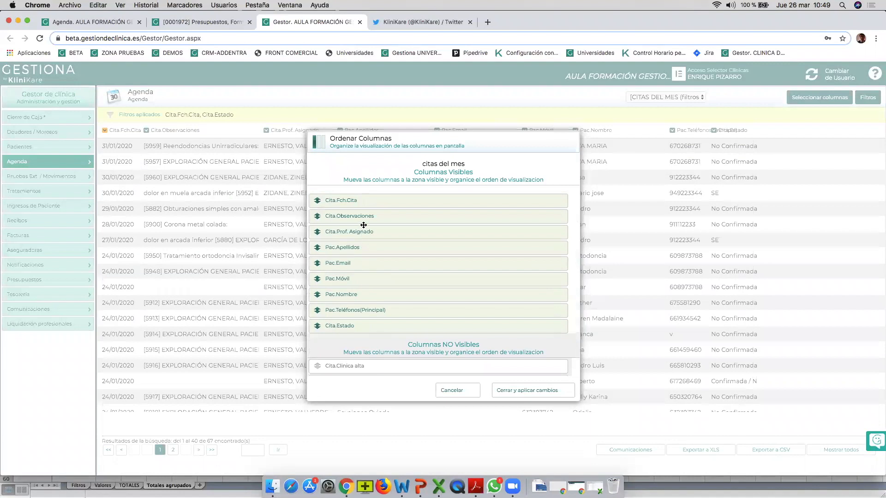
{"action": "left_click", "coordinate": [447, 393]}
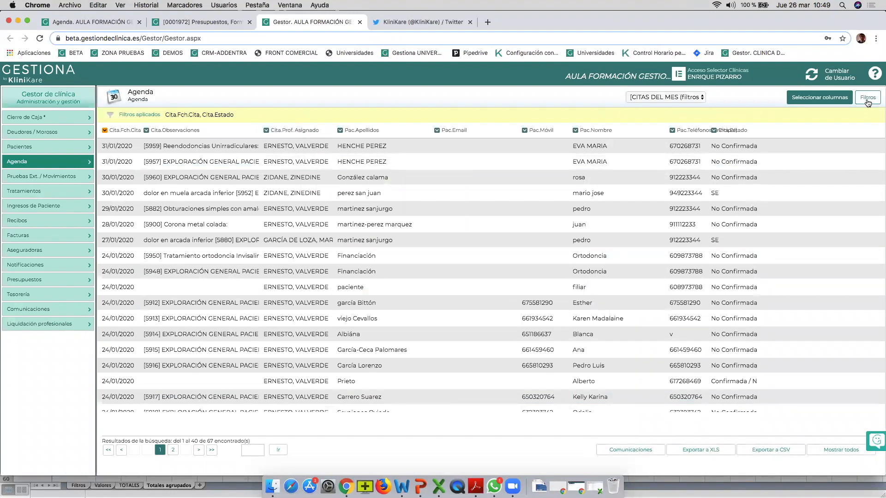
Move the Cita.Prof. Asignado column to first place and sort the appointments listing by it.
{"action": "left_click", "coordinate": [821, 98]}
{"action": "left_click_drag", "start_coordinate": [358, 236], "coordinate": [360, 200]}
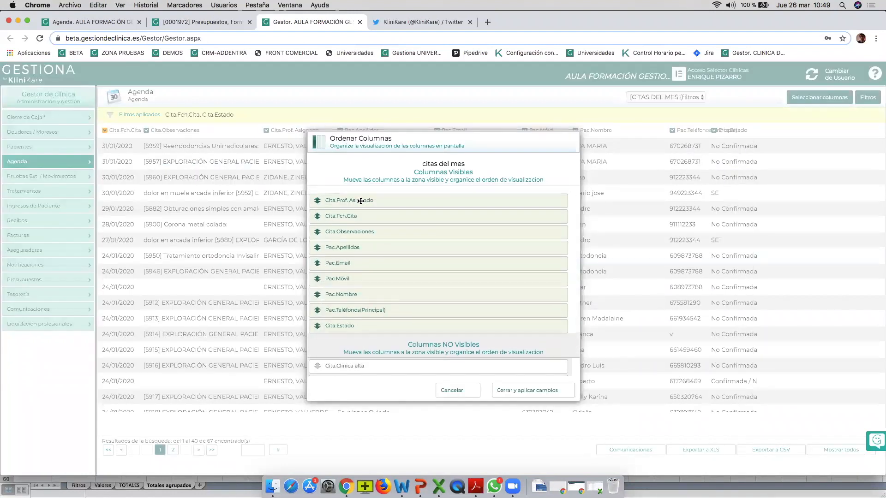
{"action": "left_click", "coordinate": [530, 392]}
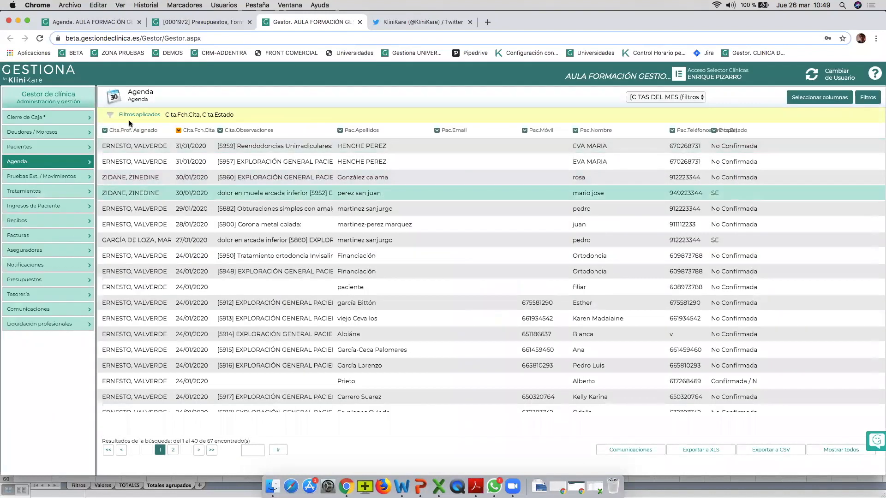
{"action": "left_click", "coordinate": [129, 133]}
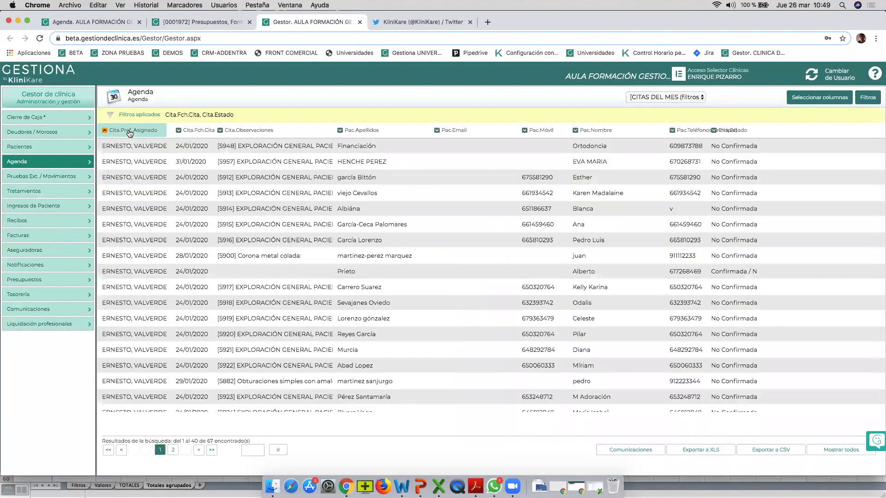
Export the appointments listing sorted by professional to XLS, allow multiple downloads, and open the downloaded workbook maximized in Excel.
{"action": "left_click", "coordinate": [687, 450]}
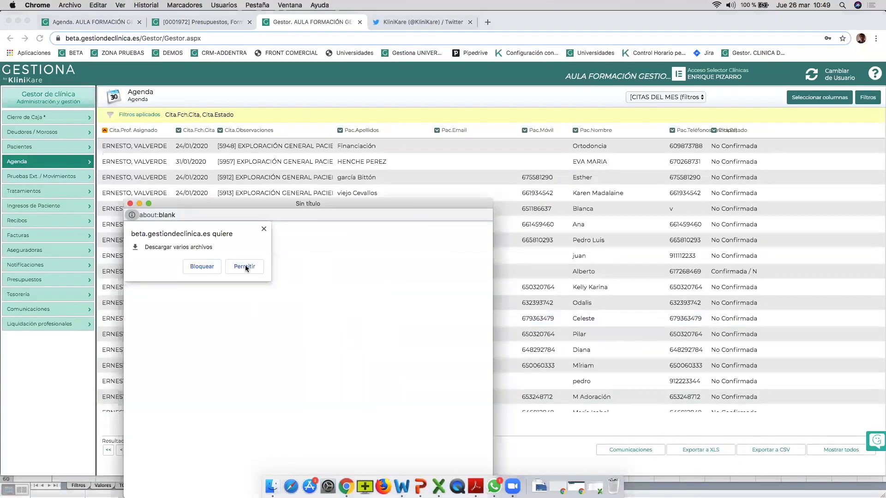
{"action": "left_click", "coordinate": [245, 267]}
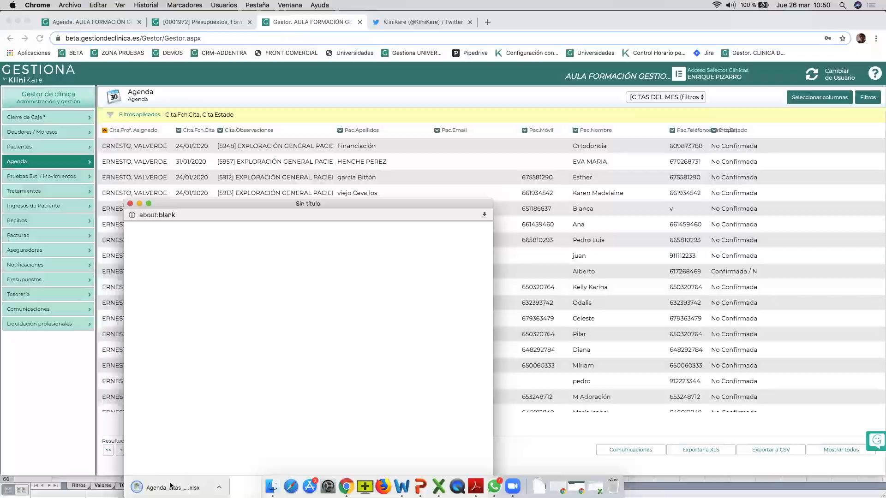
{"action": "left_click", "coordinate": [171, 485]}
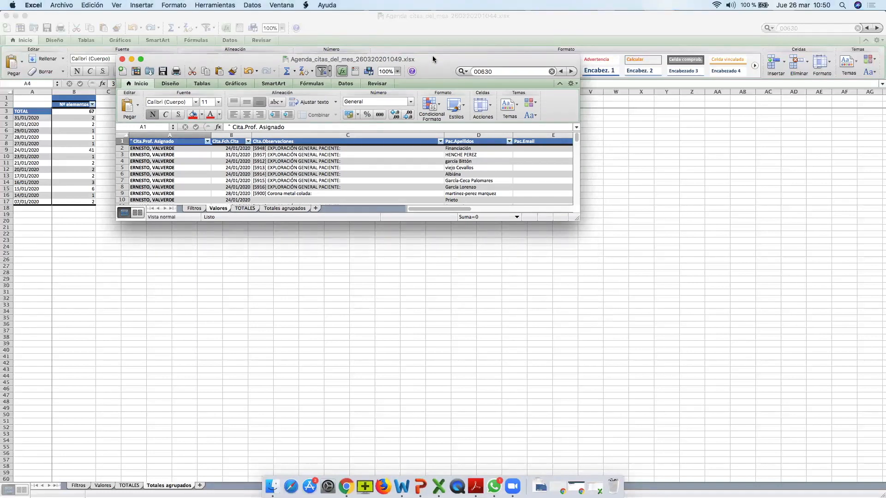
{"action": "double_click", "coordinate": [433, 55]}
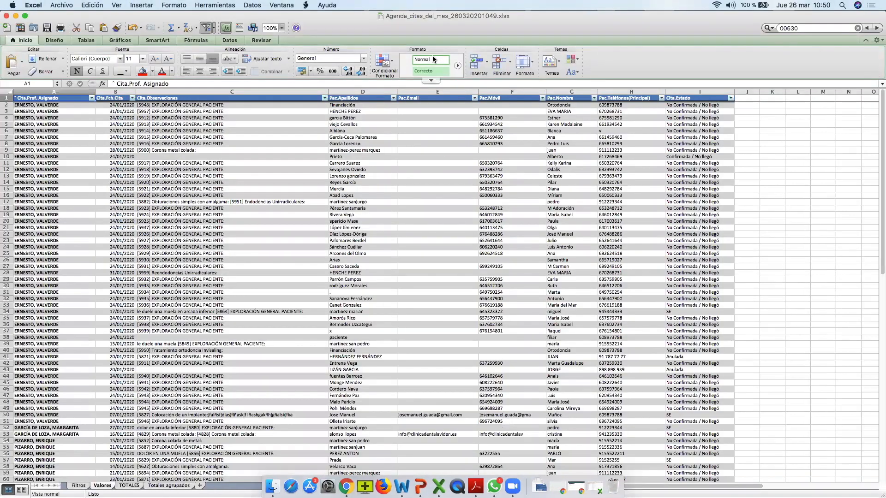
Review the appointment count of each assigned professional on the Totales agrupados sheet.
{"action": "left_click", "coordinate": [158, 486]}
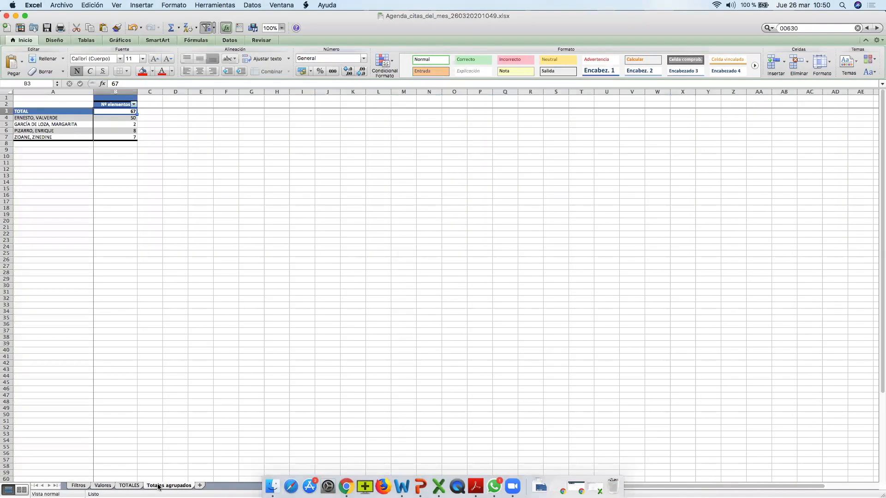
{"action": "left_click", "coordinate": [46, 118]}
{"action": "left_click", "coordinate": [106, 120]}
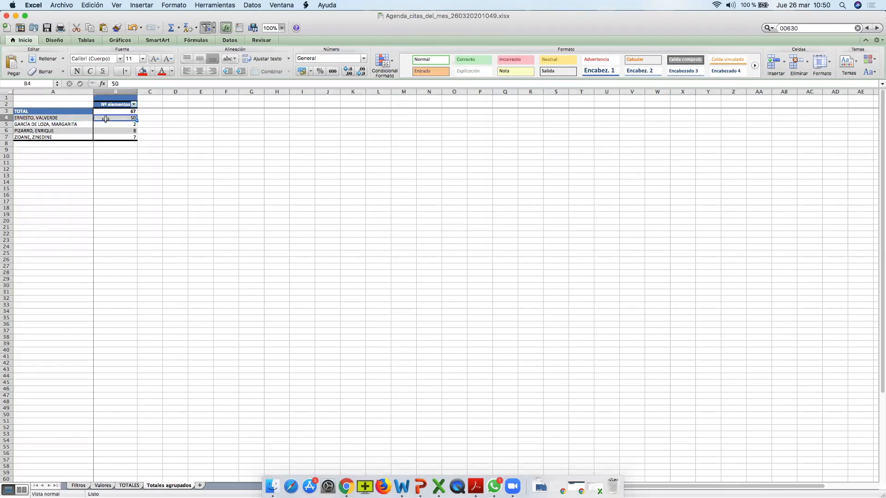
{"action": "left_click", "coordinate": [112, 125]}
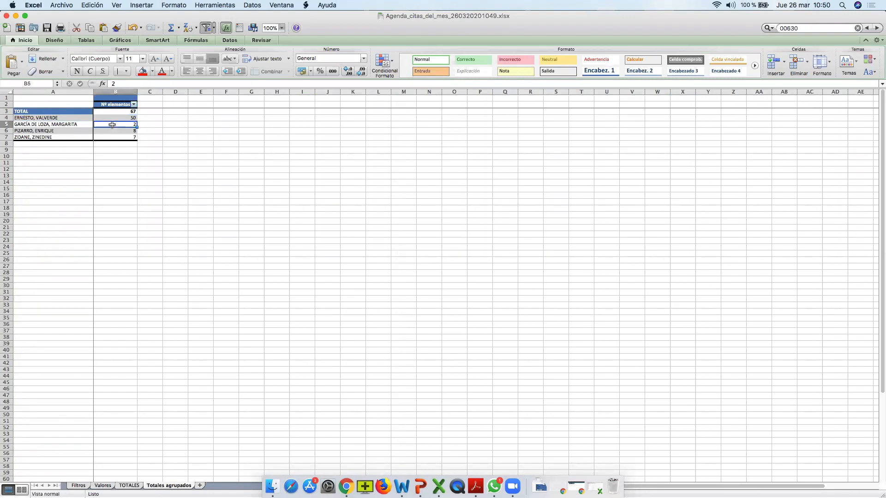
{"action": "left_click", "coordinate": [117, 131]}
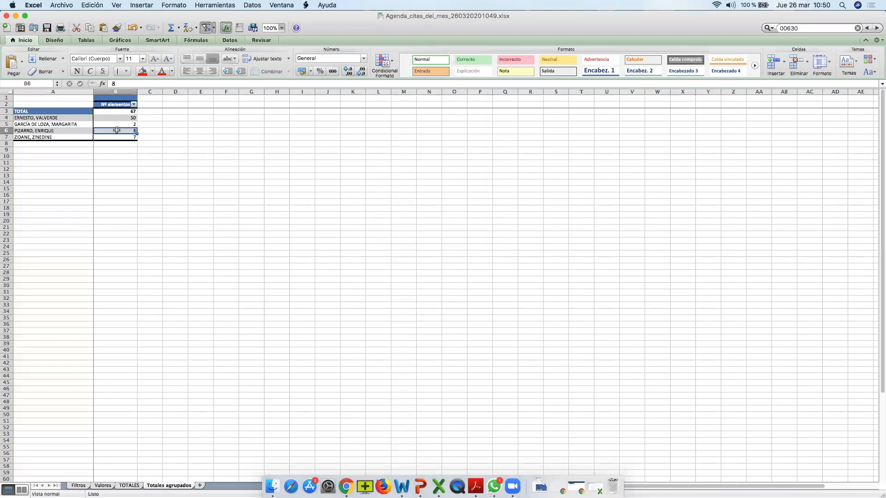
{"action": "left_click", "coordinate": [119, 137]}
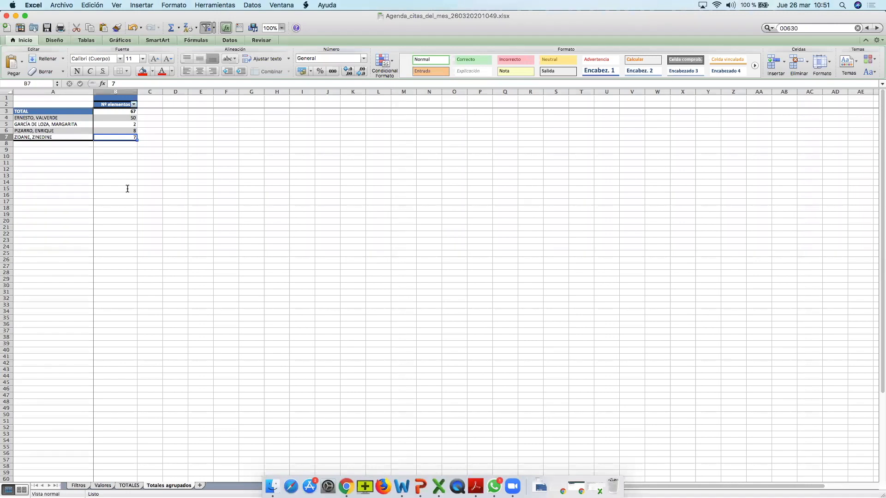
Switch back to the clinic manager in Chrome and show the Facturas listing options, including Ingresos no facturados.
{"action": "key", "text": "ctrl+Up"}
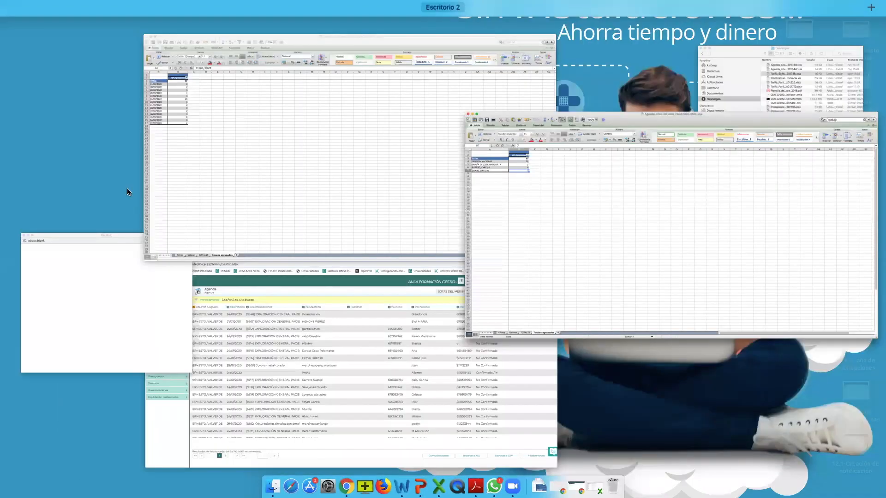
{"action": "left_click", "coordinate": [247, 339]}
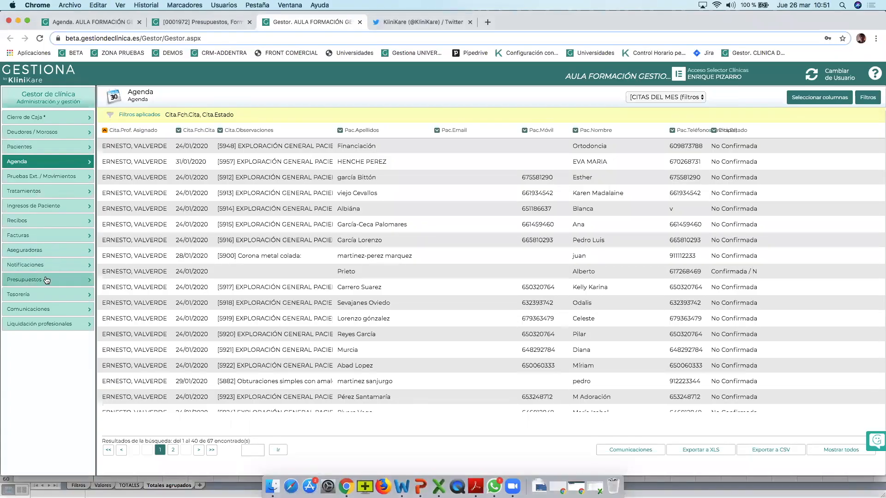
{"action": "left_click", "coordinate": [50, 239]}
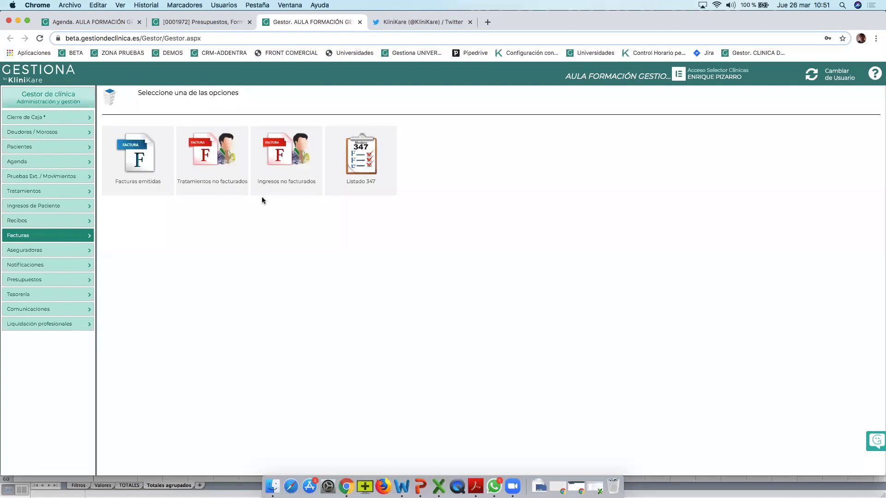
{"action": "left_click", "coordinate": [285, 166]}
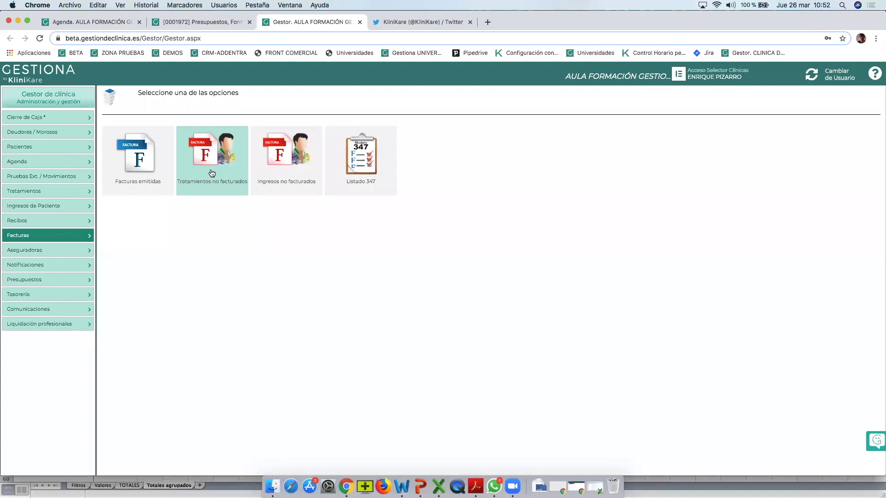
From the clinic's Agenda page, go to Conf. de Clínica and open the automatic SMS tasks under Datos Generales.
{"action": "left_click", "coordinate": [97, 25]}
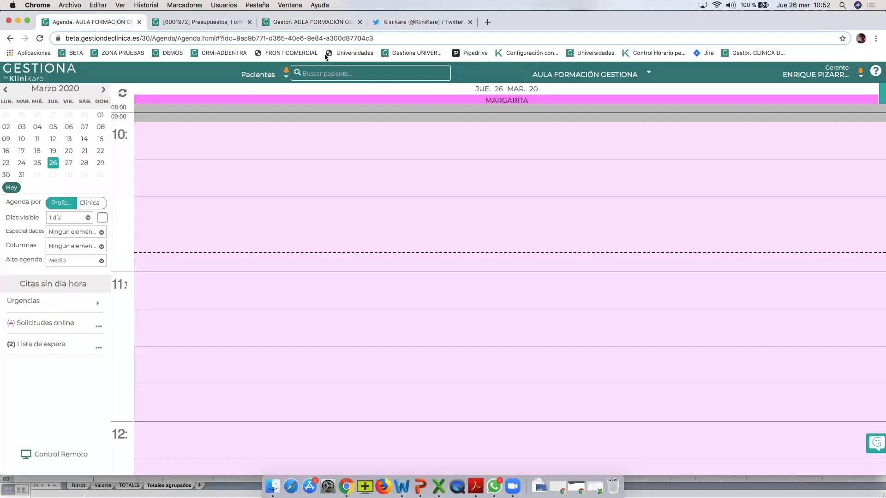
{"action": "left_click", "coordinate": [582, 75]}
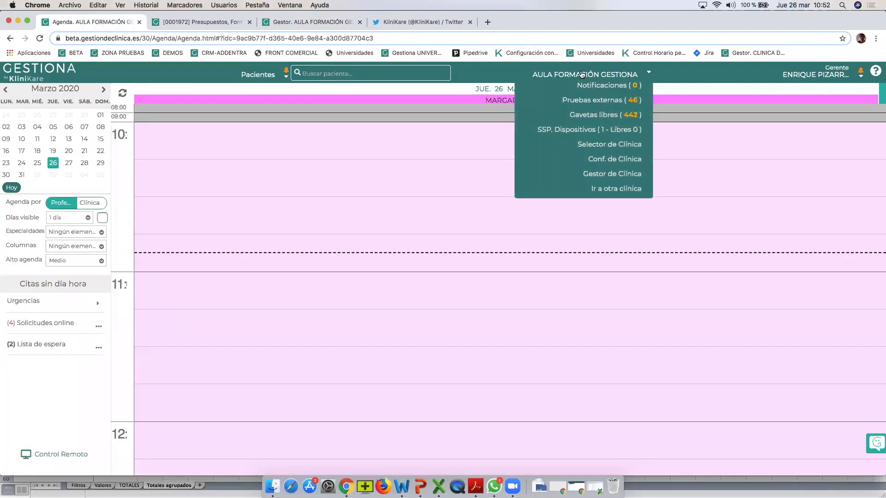
{"action": "left_click", "coordinate": [617, 159]}
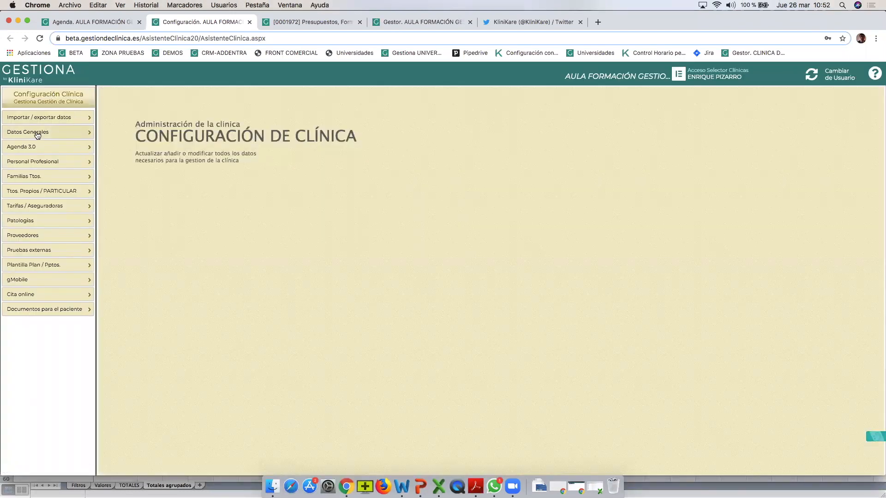
{"action": "left_click", "coordinate": [47, 134]}
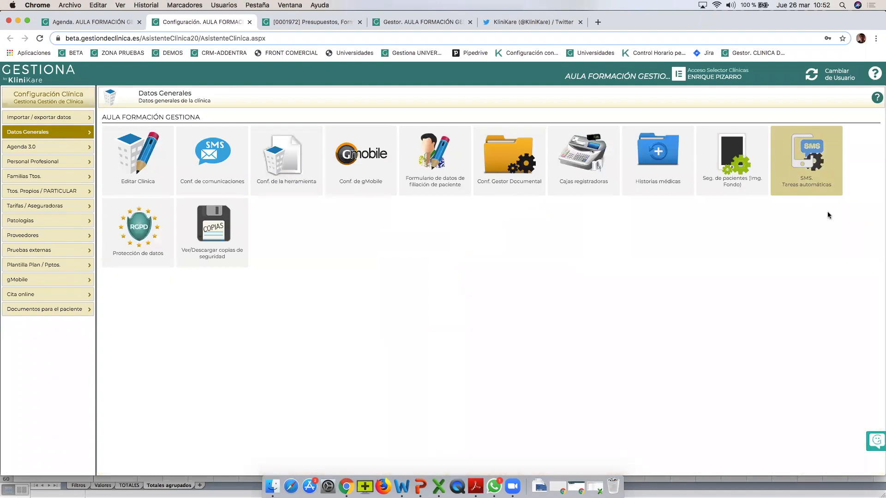
{"action": "left_click", "coordinate": [819, 166]}
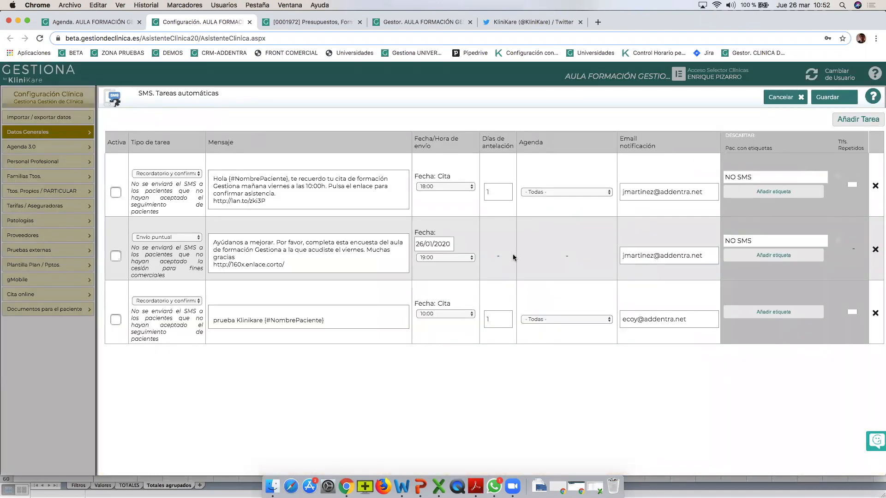
Add a new automatic SMS task of the type "Felicitación de cumpleaños".
{"action": "left_click", "coordinate": [857, 120]}
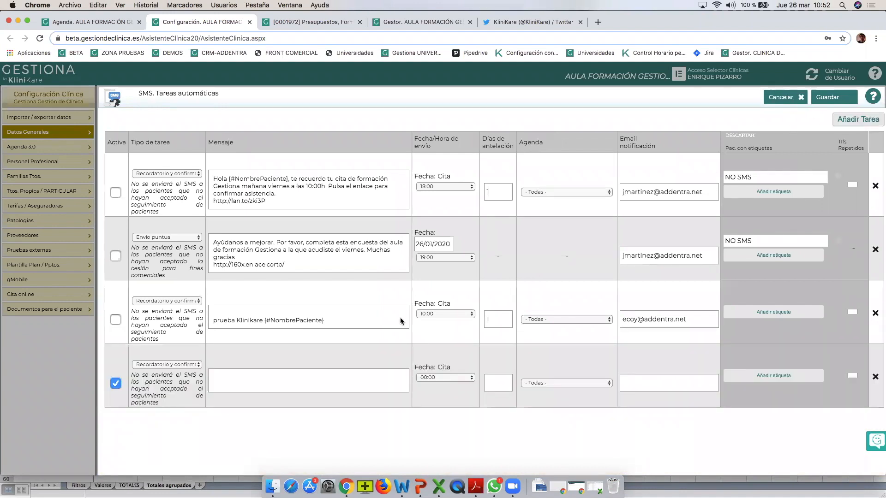
{"action": "left_click", "coordinate": [163, 365]}
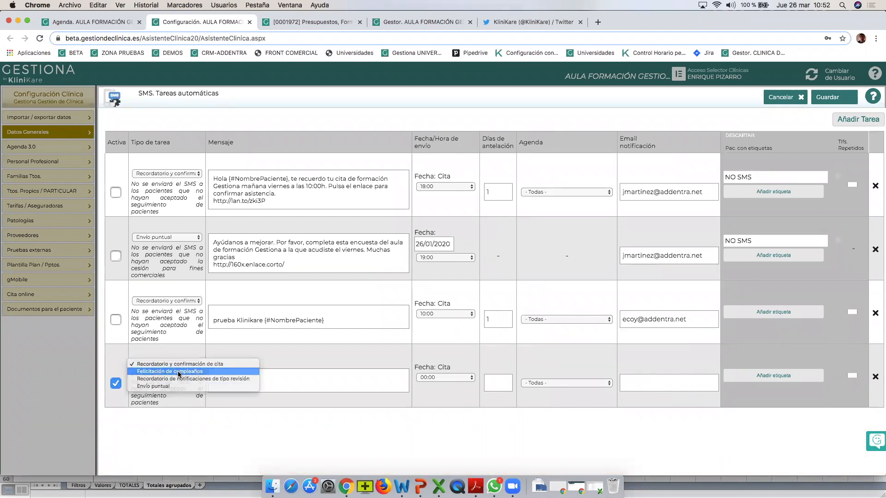
{"action": "left_click", "coordinate": [179, 372]}
Write the new task's message: "La clínica Pérez te felicita por tu cumpleaños y te manda un regalo.".
{"action": "left_click", "coordinate": [255, 385]}
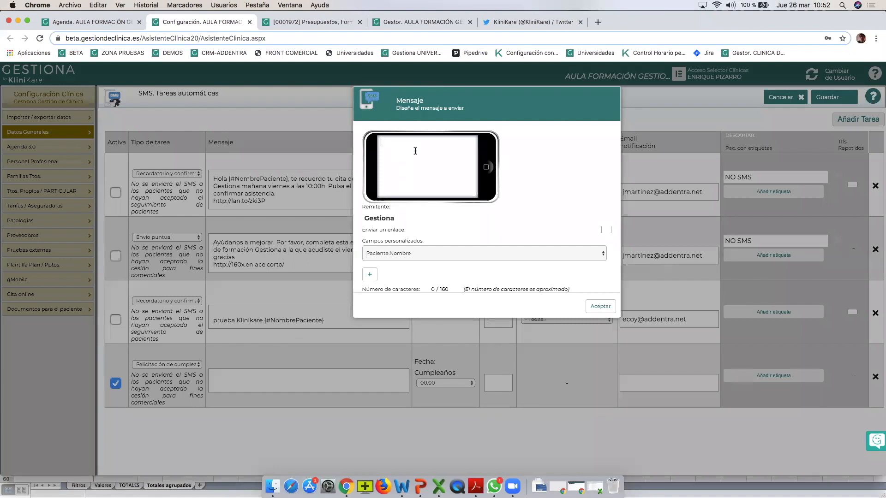
{"action": "type", "text": "La clñin"}
{"action": "type", "text": "ica"}
{"action": "key", "text": "BackSpace"}
{"action": "key", "text": "BackSpace"}
{"action": "key", "text": "BackSpace"}
{"action": "key", "text": "BackSpace"}
{"action": "key", "text": "BackSpace"}
{"action": "key", "text": "BackSpace"}
{"action": "type", "text": "ínica Pérez te felicita"}
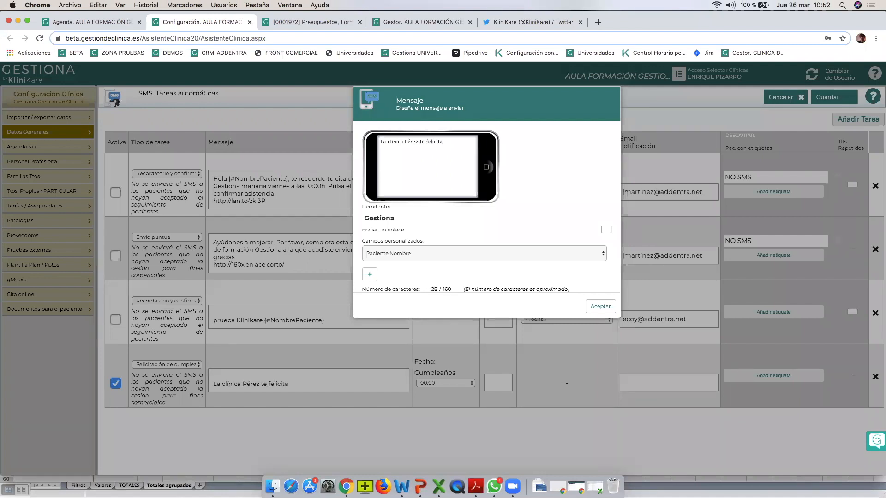
{"action": "type", "text": " por tu cumpleaños y te manda un regalo."}
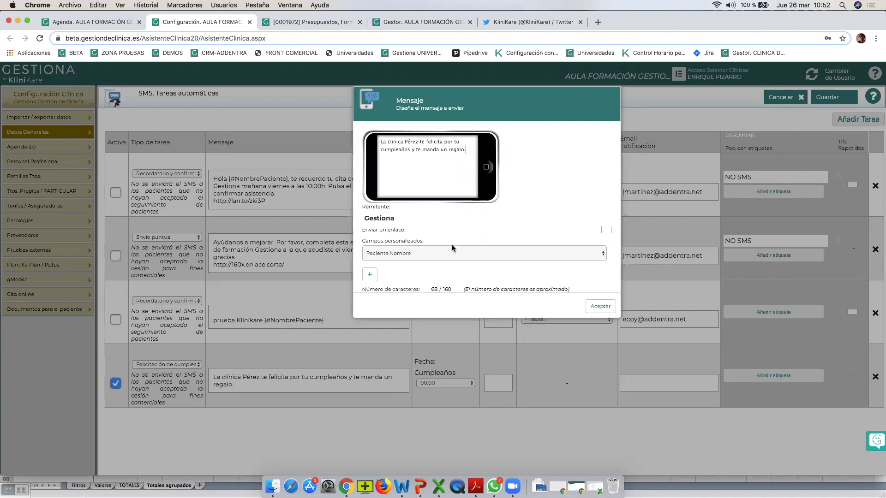
Enable sending a link with the birthday message, leave the link address empty, and accept the message.
{"action": "left_click", "coordinate": [605, 230]}
{"action": "left_click", "coordinate": [422, 246]}
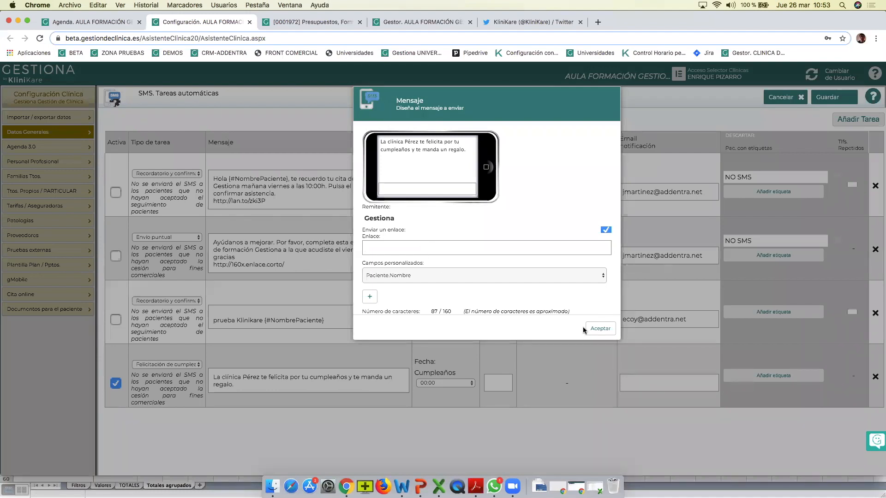
{"action": "left_click", "coordinate": [598, 328]}
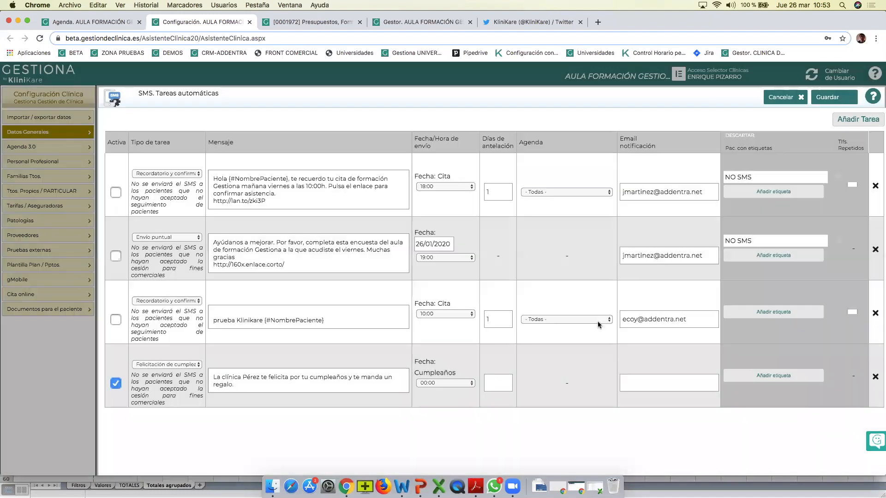
Set the birthday task's sending time to 13:00 and its days in advance to 0.
{"action": "left_click", "coordinate": [447, 384]}
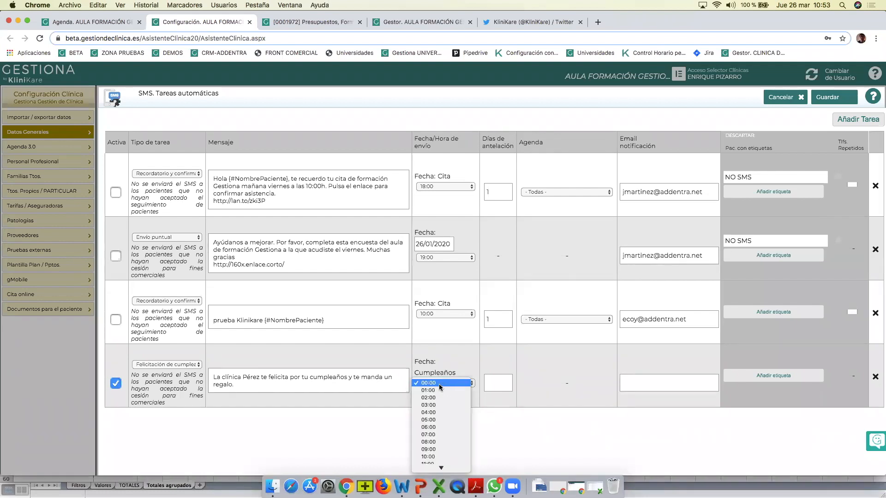
{"action": "left_click", "coordinate": [441, 383]}
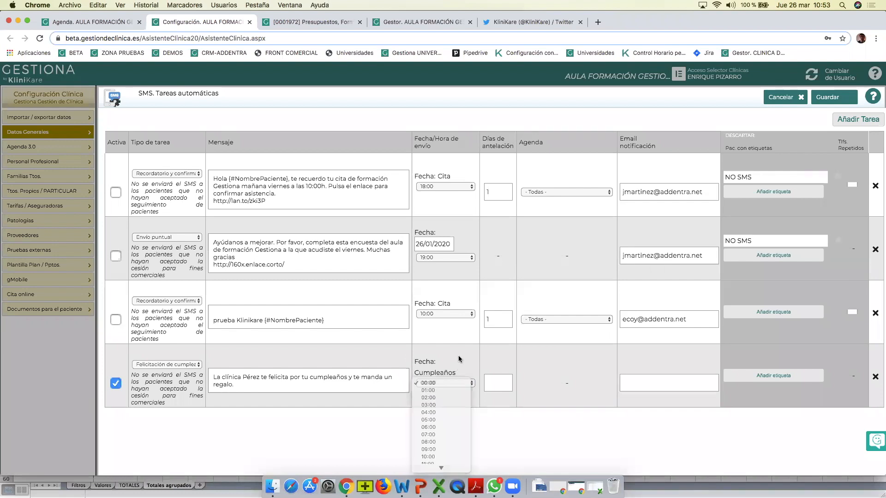
{"action": "left_click", "coordinate": [444, 382]}
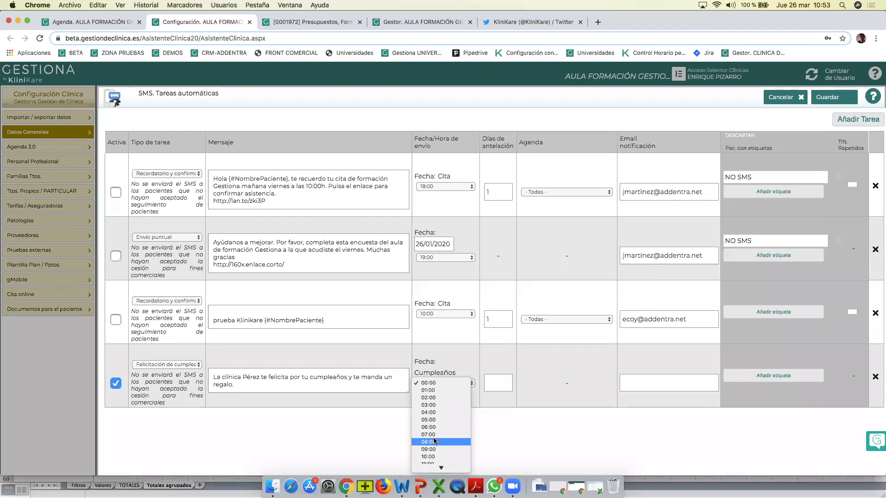
{"action": "scroll", "coordinate": [434, 441], "scroll_direction": "down", "scroll_amount": 5}
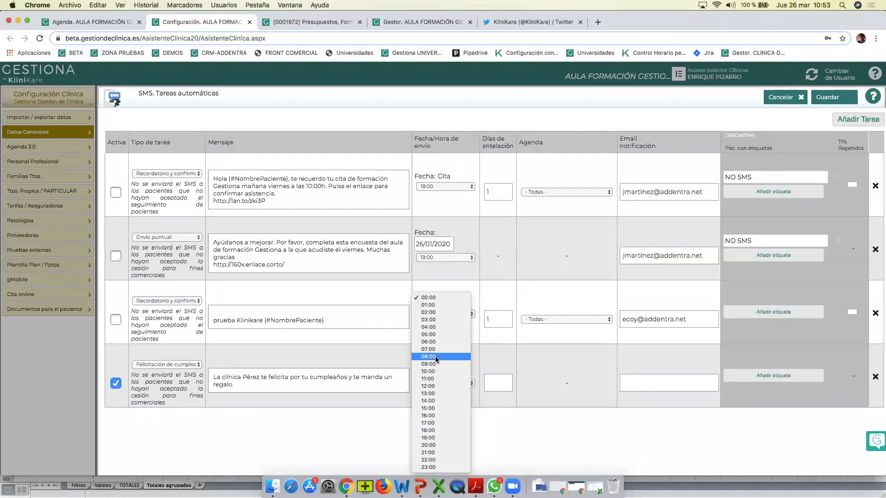
{"action": "left_click", "coordinate": [436, 392]}
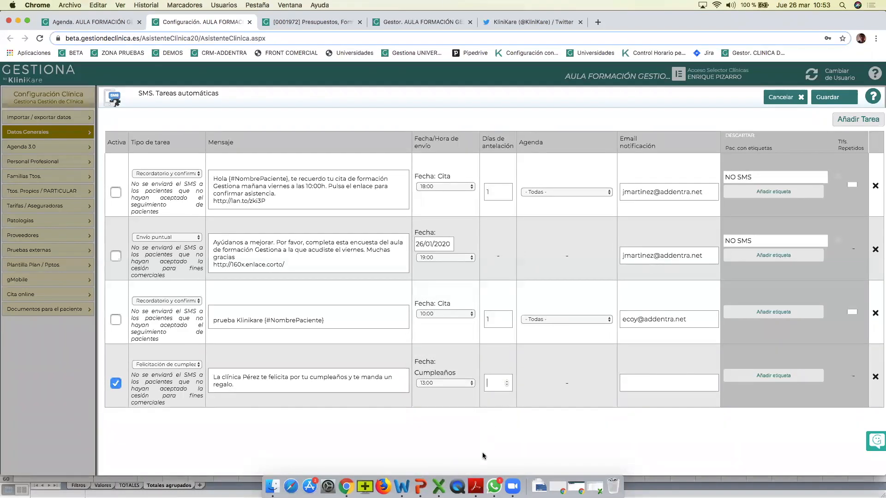
{"action": "type", "text": "0"}
Leave the birthday task's notification email empty and add the label FALLECIDO to the patients it discards.
{"action": "left_click", "coordinate": [643, 382]}
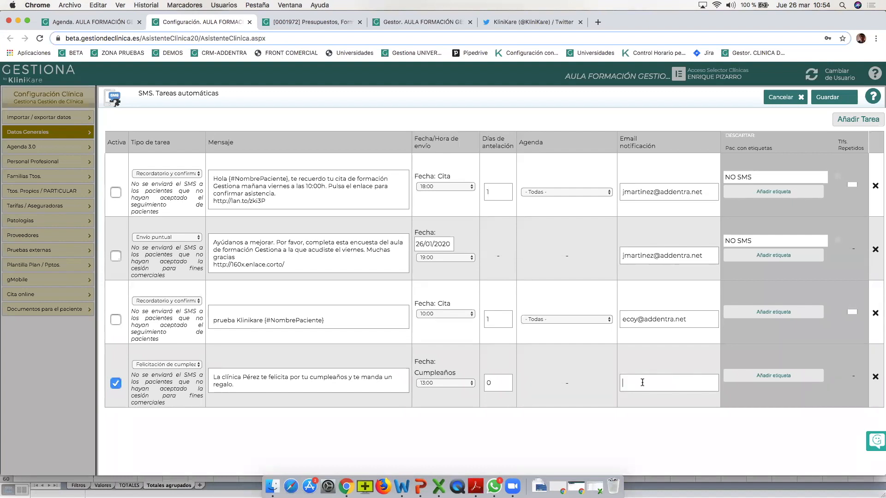
{"action": "left_click", "coordinate": [776, 379]}
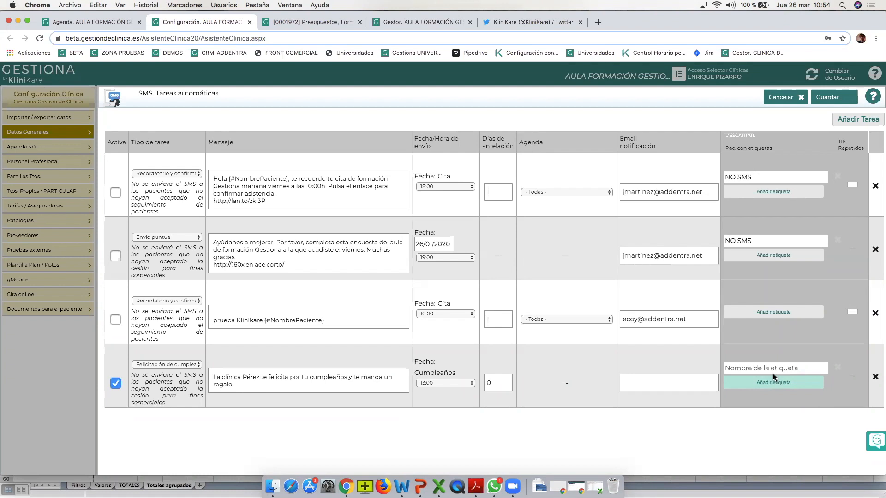
{"action": "type", "text": "fall"}
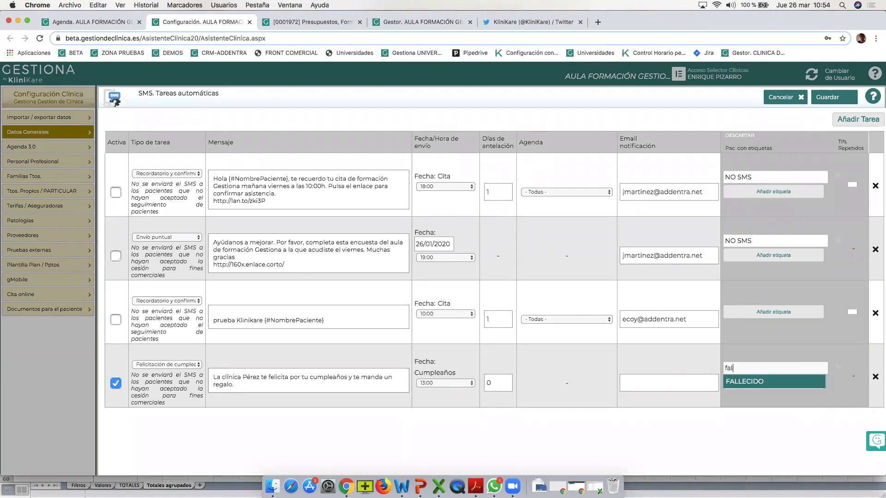
{"action": "left_click", "coordinate": [763, 382]}
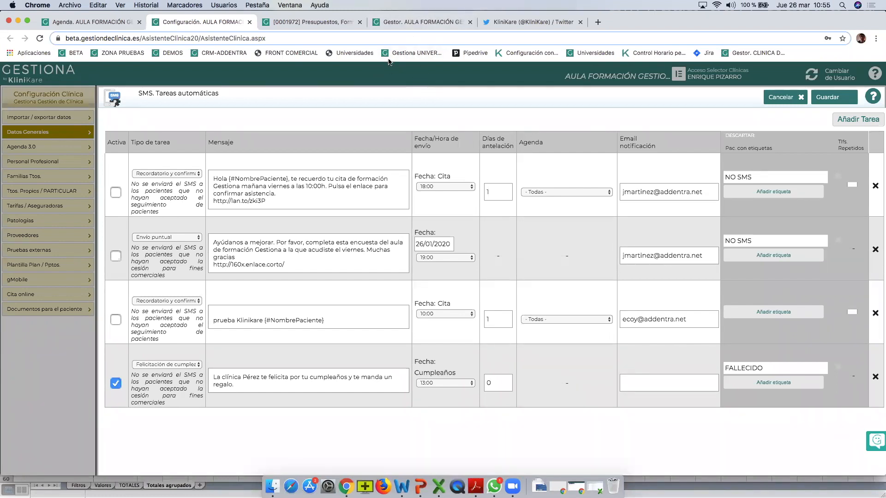
Return to the clinic manager and open the Facturas emitidas listing.
{"action": "left_click", "coordinate": [283, 25]}
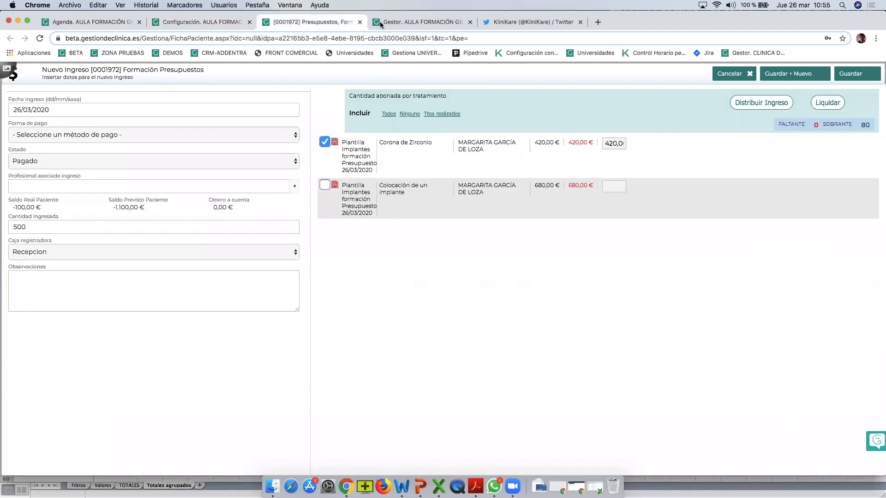
{"action": "left_click", "coordinate": [380, 22]}
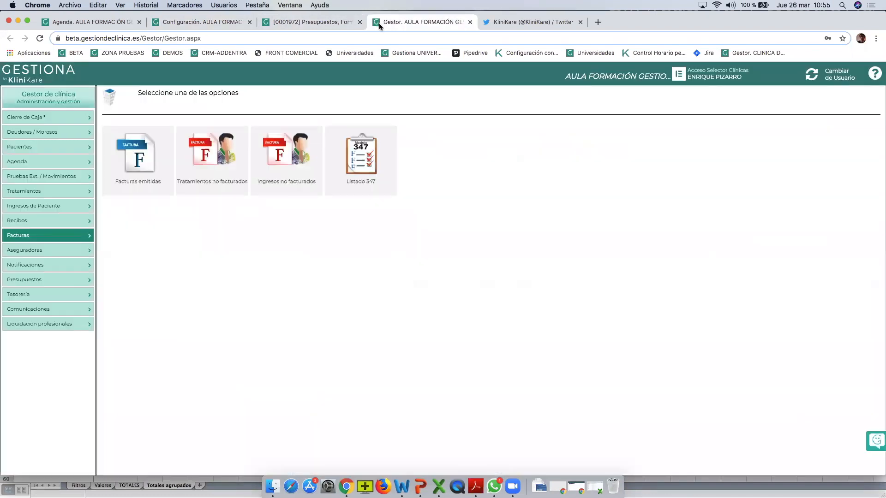
{"action": "left_click", "coordinate": [143, 166]}
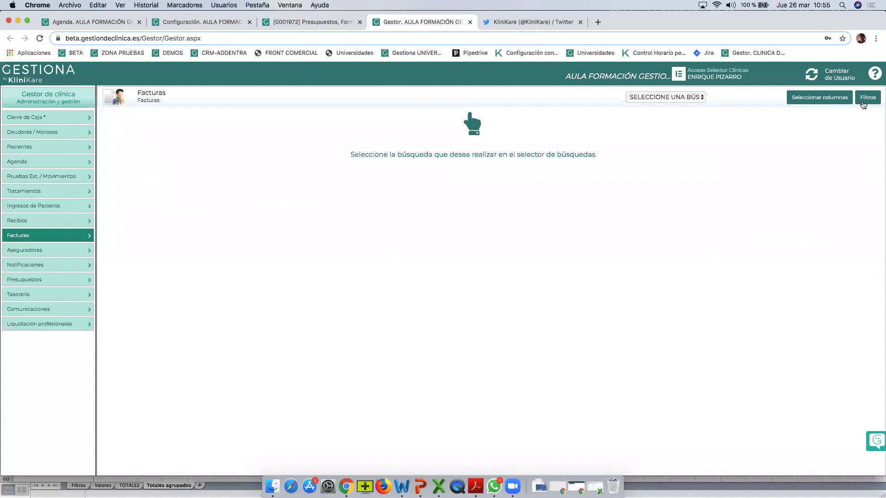
Add an invoice search filter on Fact.Fch.Emisión with the condition Desde 01/01/2019.
{"action": "left_click", "coordinate": [863, 103]}
{"action": "left_click", "coordinate": [486, 208]}
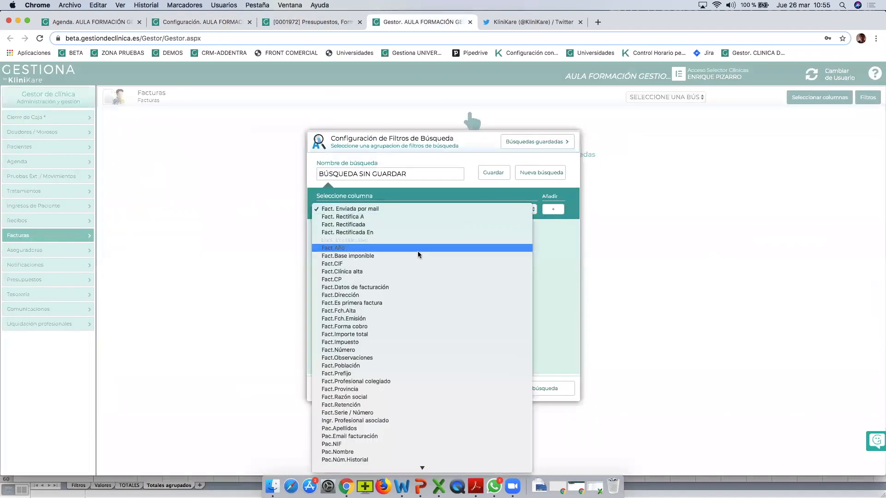
{"action": "left_click", "coordinate": [414, 320]}
{"action": "left_click", "coordinate": [554, 209]}
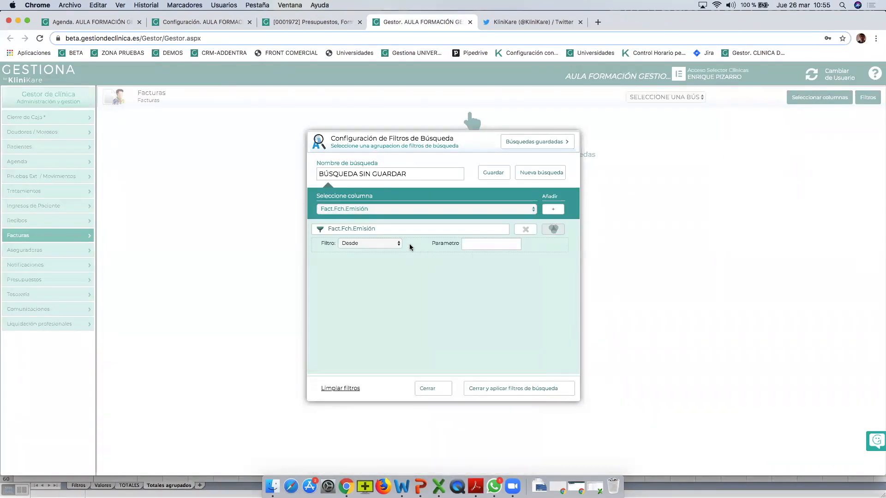
{"action": "left_click", "coordinate": [478, 245]}
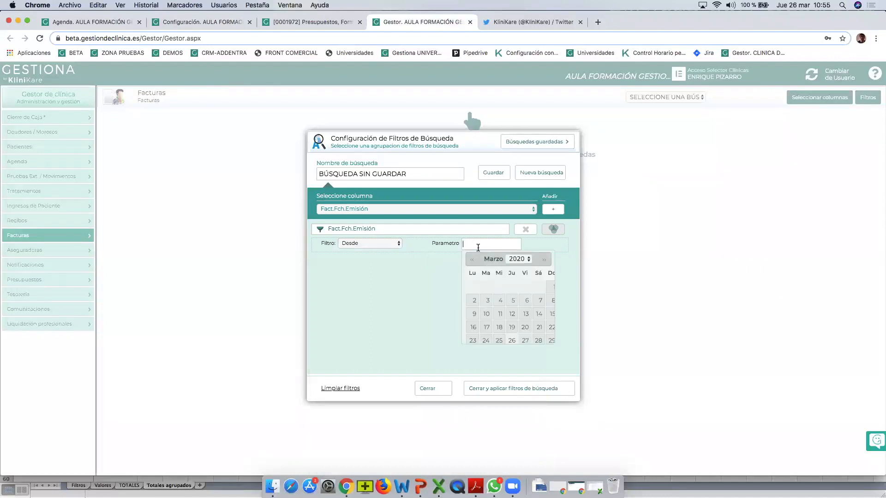
{"action": "type", "text": "01/01/2019"}
Add a second Fact.Fch.Emisión filter with the condition Hasta 31/12/2019 and apply the search filters.
{"action": "left_click", "coordinate": [559, 209]}
{"action": "left_click", "coordinate": [356, 278]}
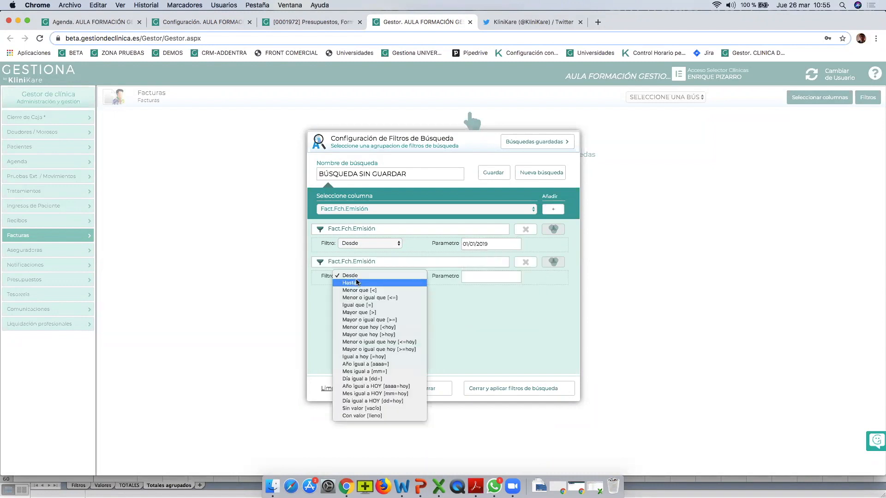
{"action": "left_click", "coordinate": [357, 283]}
{"action": "left_click", "coordinate": [474, 276]}
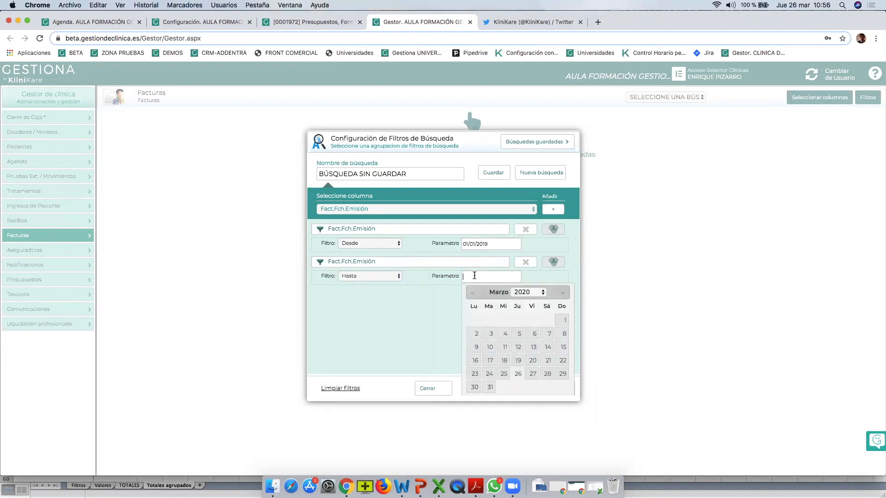
{"action": "type", "text": "31/01/2019"}
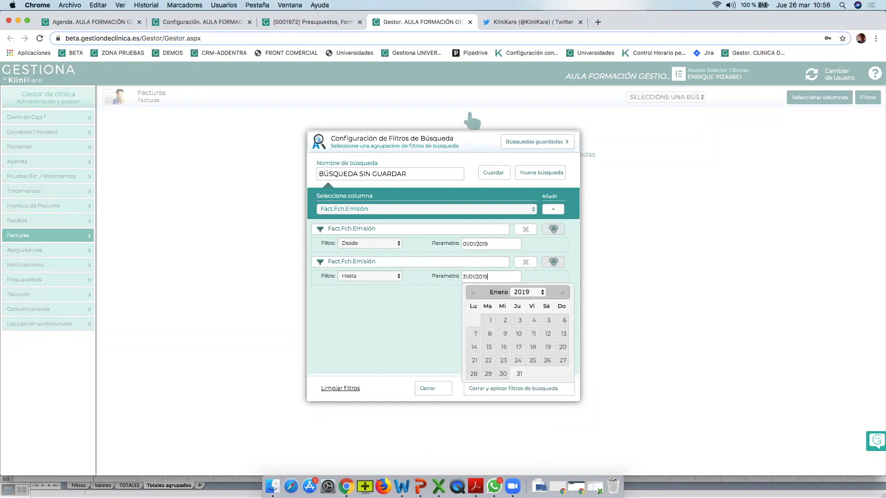
{"action": "left_click", "coordinate": [395, 321]}
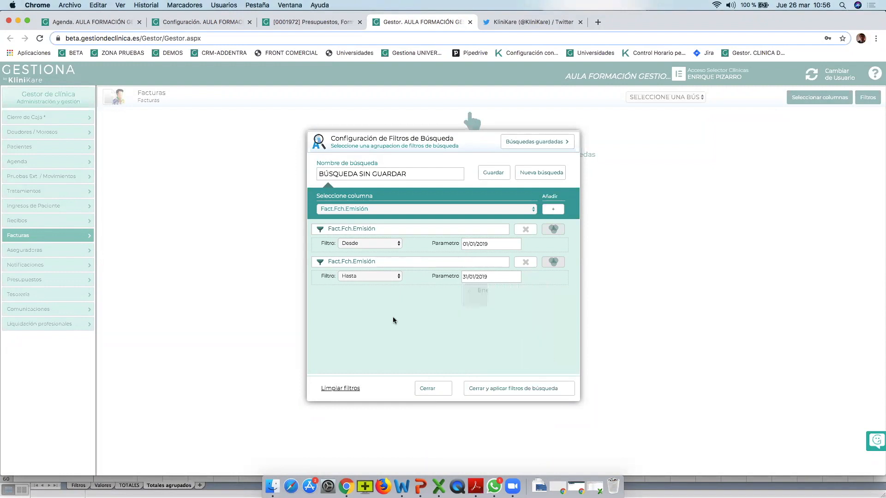
{"action": "double_click", "coordinate": [473, 277]}
{"action": "type", "text": "12"}
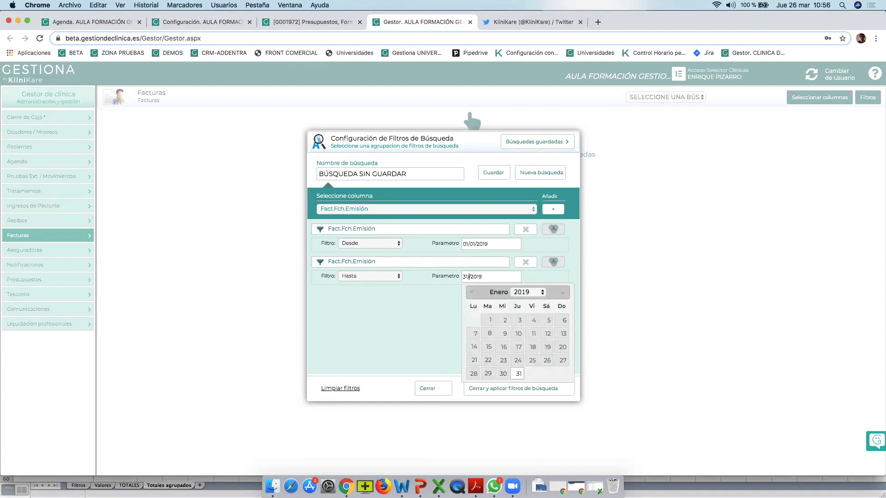
{"action": "left_click", "coordinate": [398, 324]}
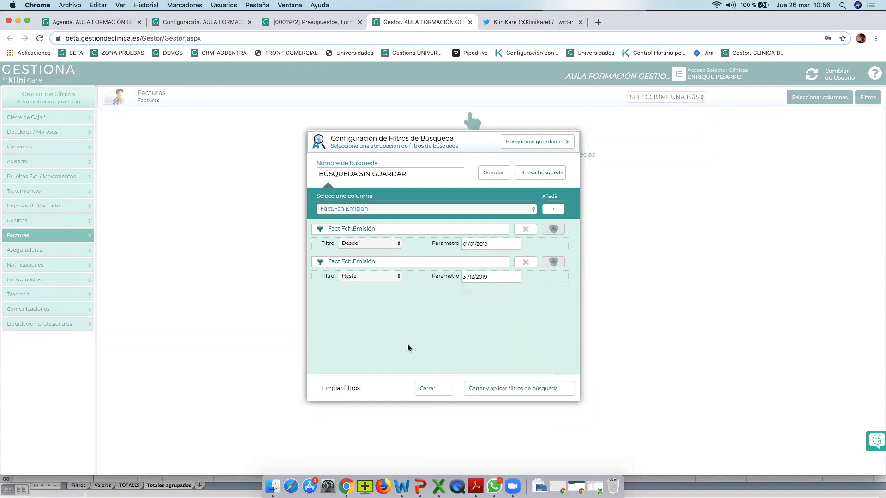
{"action": "left_click", "coordinate": [499, 389]}
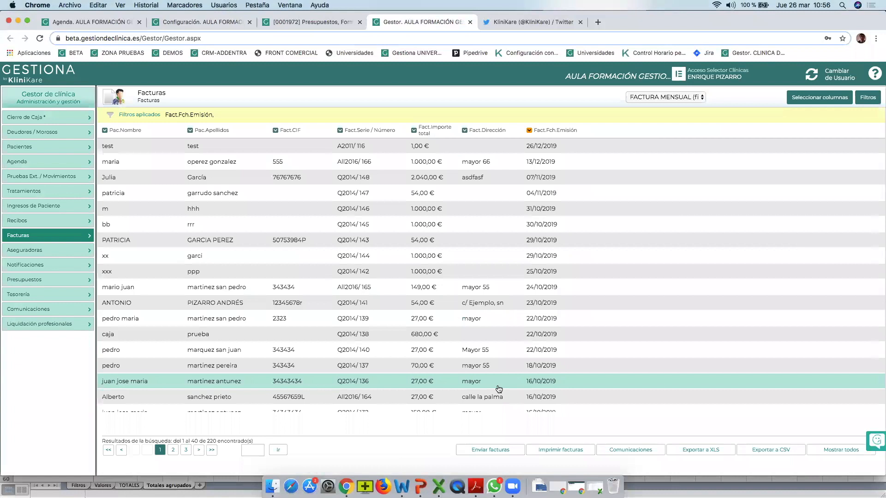
Add Pac.Núm.Historial to the visible columns of the invoice listing.
{"action": "left_click", "coordinate": [806, 99]}
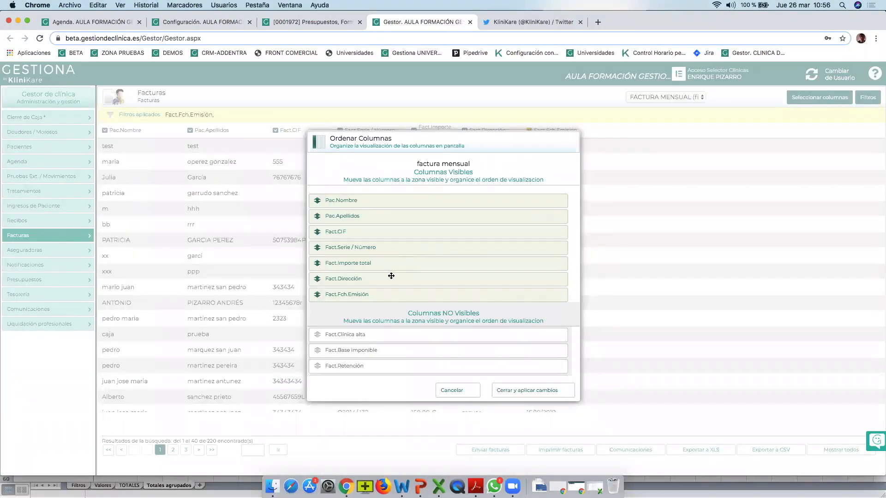
{"action": "scroll", "coordinate": [372, 316], "scroll_direction": "down", "scroll_amount": 5}
{"action": "scroll", "coordinate": [372, 314], "scroll_direction": "down", "scroll_amount": 5}
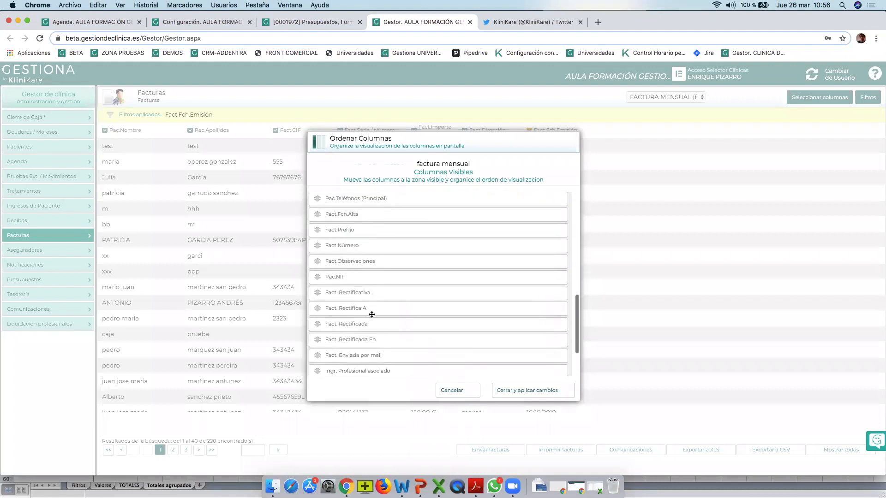
{"action": "scroll", "coordinate": [372, 315], "scroll_direction": "down", "scroll_amount": 3}
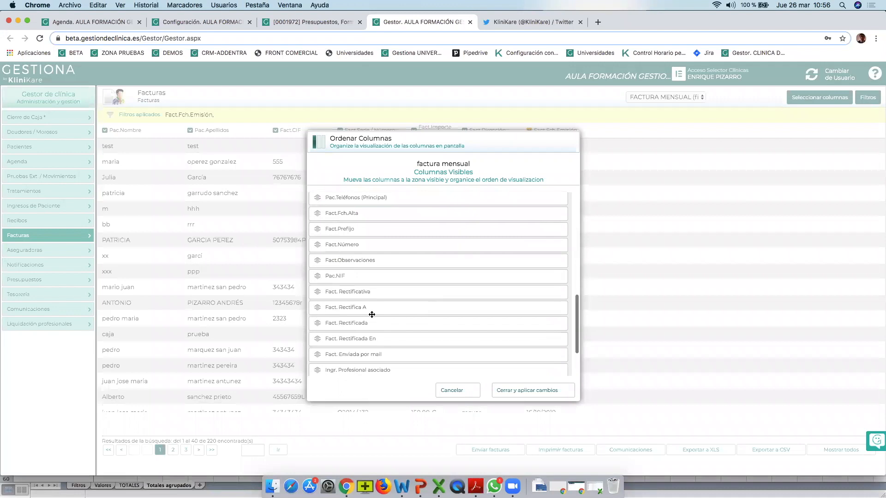
{"action": "scroll", "coordinate": [372, 314], "scroll_direction": "up", "scroll_amount": 10}
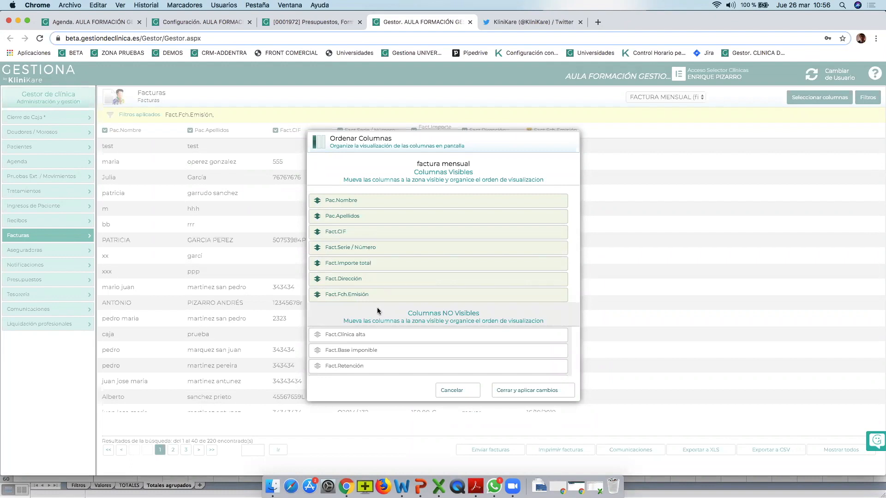
{"action": "scroll", "coordinate": [378, 308], "scroll_direction": "down", "scroll_amount": 4}
{"action": "scroll", "coordinate": [377, 307], "scroll_direction": "down", "scroll_amount": 5}
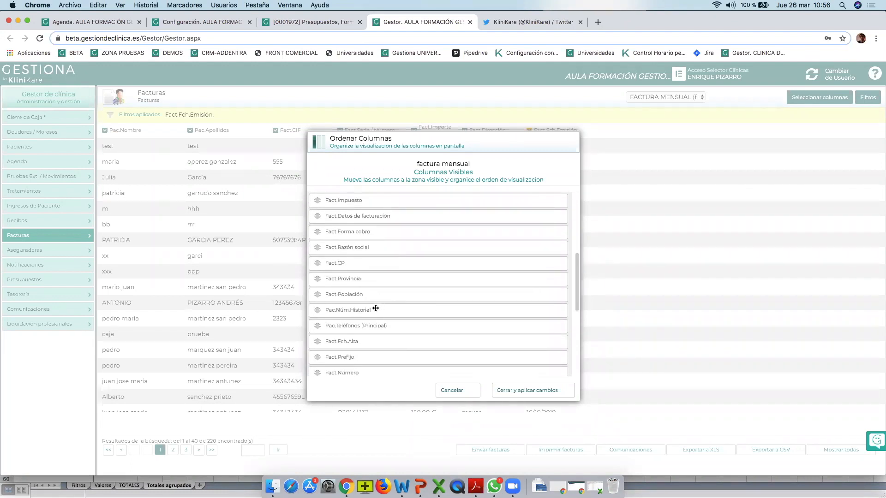
{"action": "double_click", "coordinate": [368, 308]}
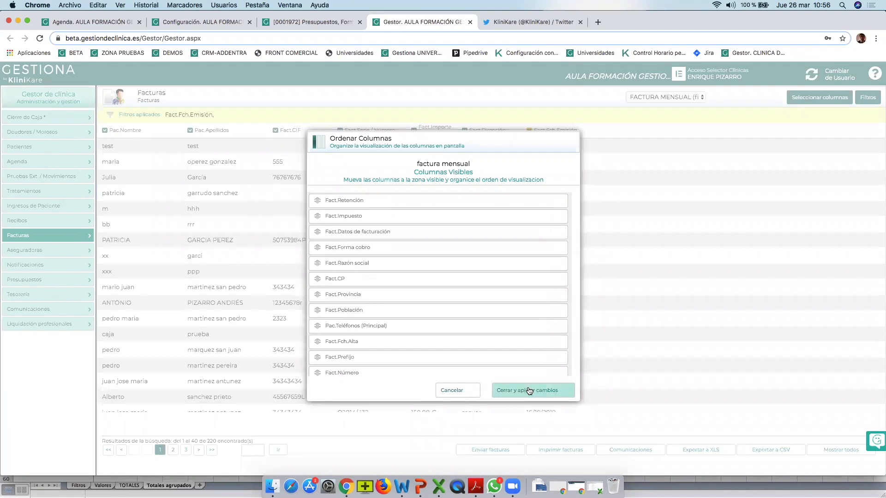
Move Pac.Núm.Historial ahead of Pac.Nombre as the first visible column and apply the column changes.
{"action": "scroll", "coordinate": [504, 313], "scroll_direction": "up", "scroll_amount": 7}
{"action": "scroll", "coordinate": [504, 313], "scroll_direction": "up", "scroll_amount": 1}
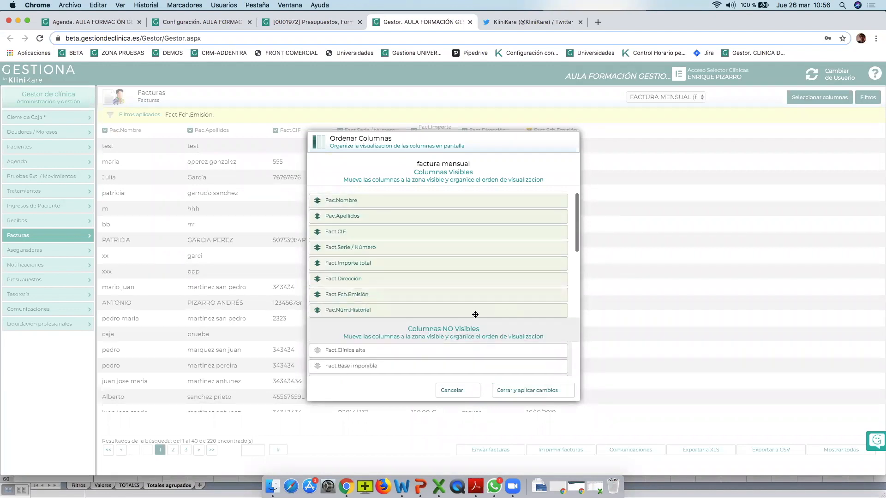
{"action": "left_click_drag", "start_coordinate": [359, 309], "coordinate": [348, 200]}
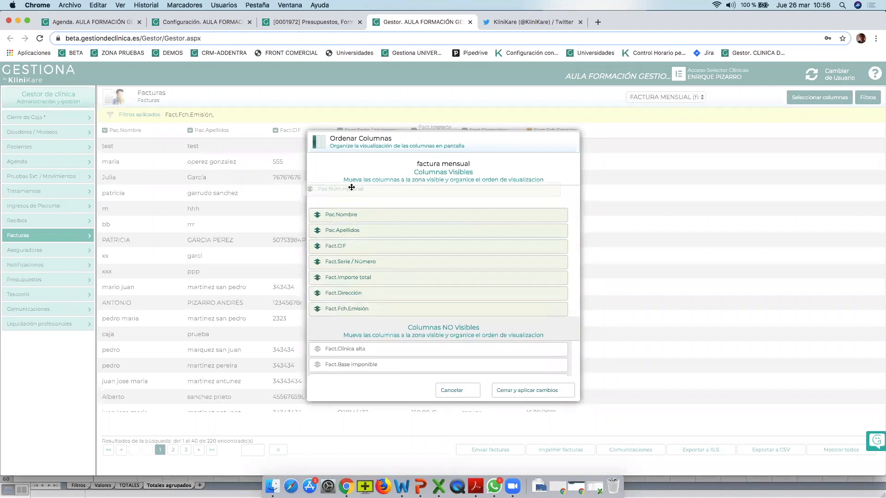
{"action": "left_click", "coordinate": [526, 392]}
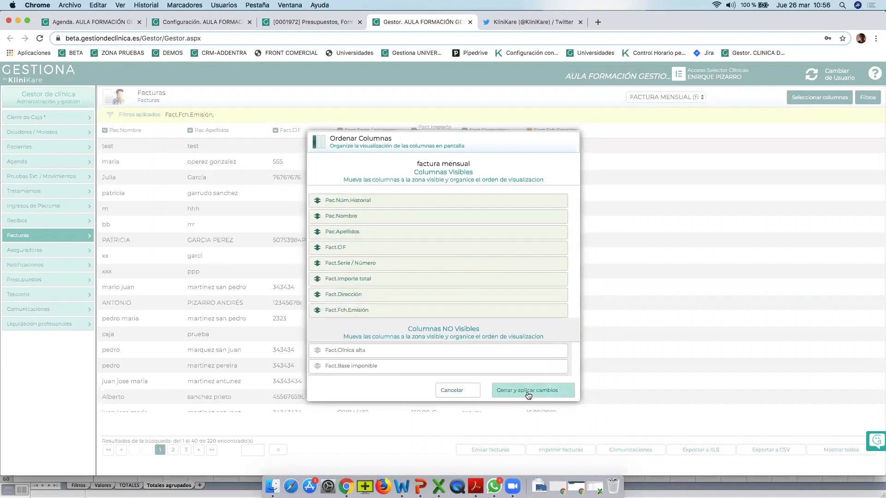
Sort the invoices by Pac.Núm.Historial, then export the listing to XLS and open the downloaded workbook.
{"action": "left_click", "coordinate": [128, 131]}
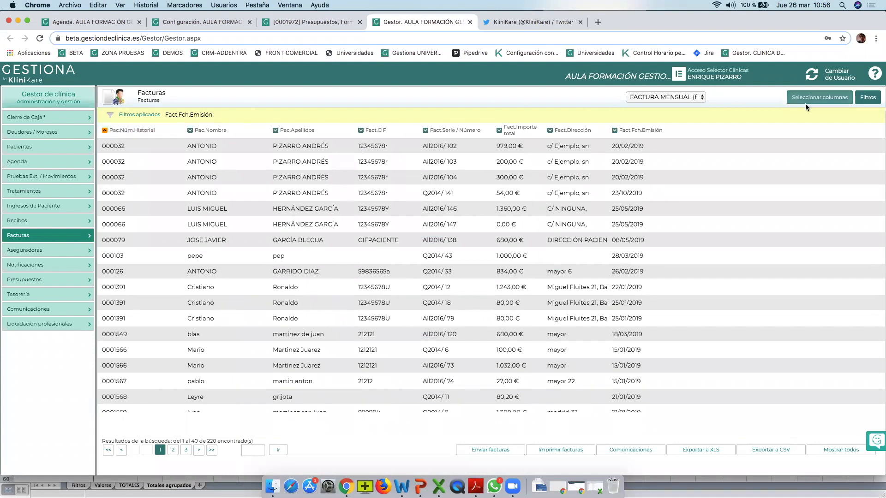
{"action": "left_click", "coordinate": [699, 450]}
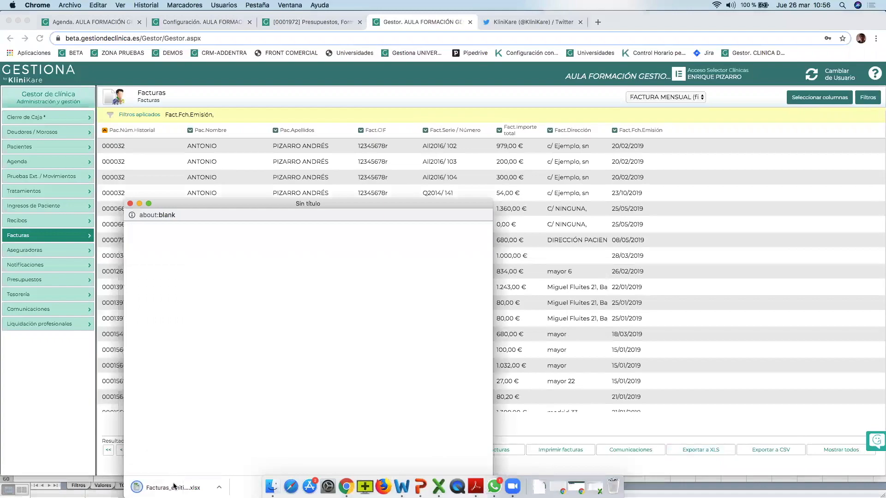
{"action": "left_click", "coordinate": [166, 488]}
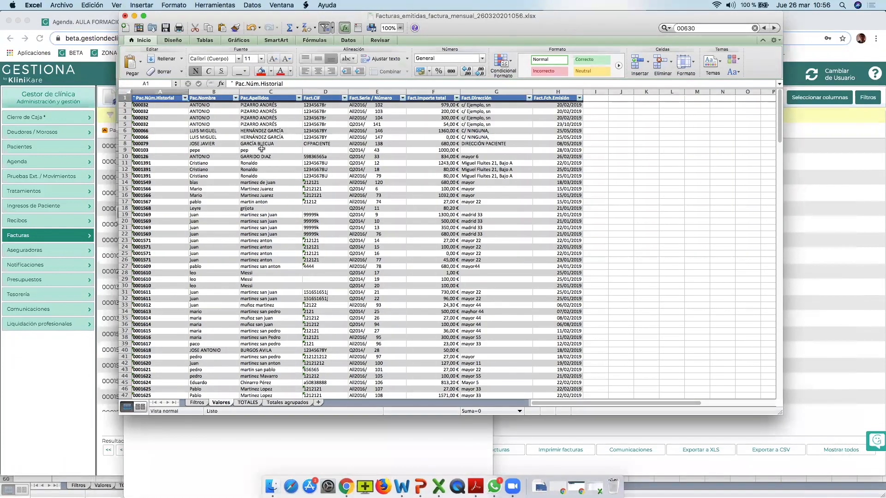
On the Totales agrupados sheet, widen the SUMA and MAX columns to show their full values, checking the first patient's totals.
{"action": "left_click", "coordinate": [284, 402]}
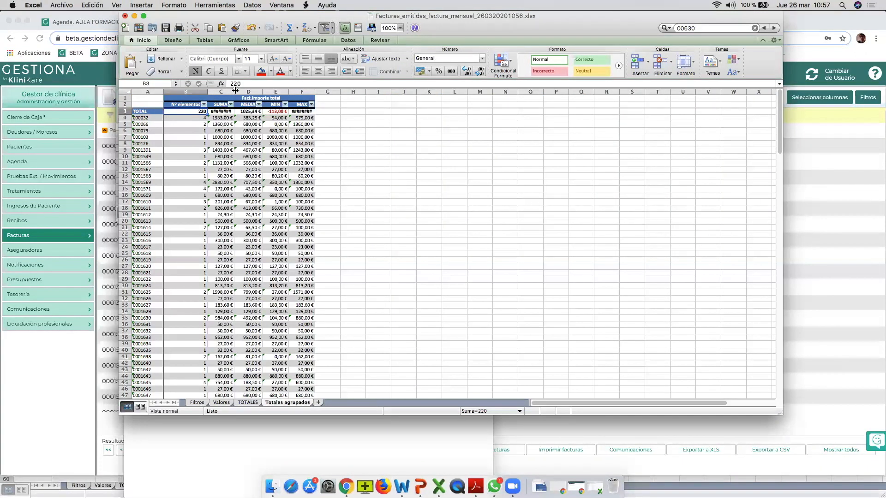
{"action": "left_click_drag", "start_coordinate": [235, 91], "coordinate": [254, 91]}
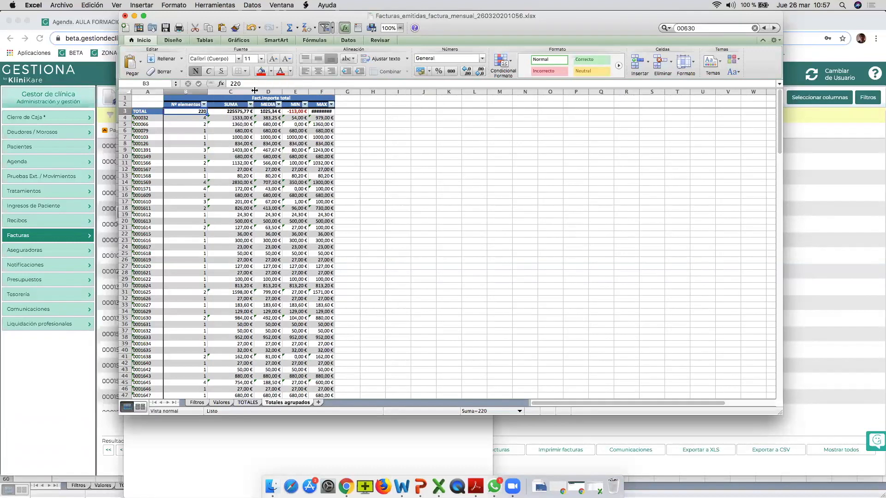
{"action": "left_click", "coordinate": [219, 140]}
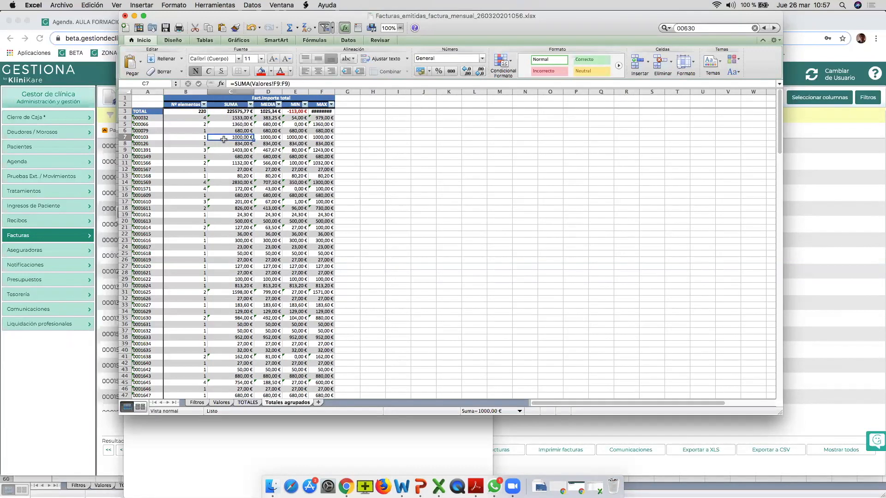
{"action": "left_click", "coordinate": [147, 119]}
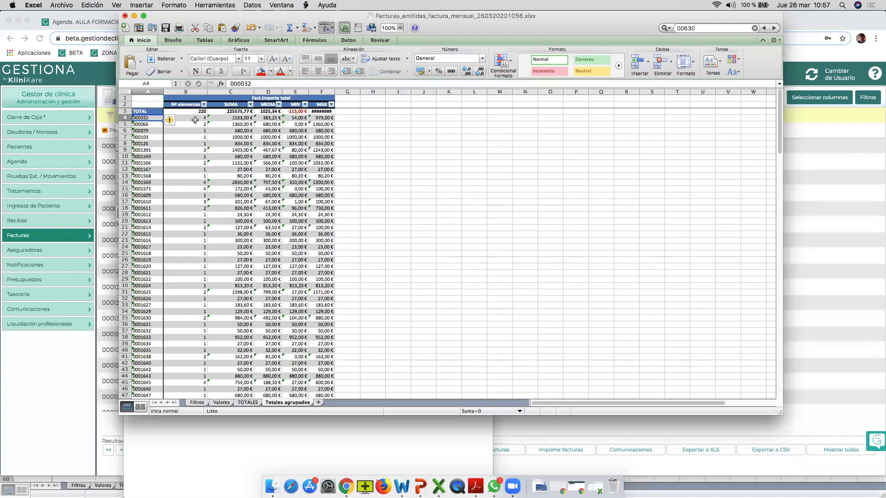
{"action": "left_click", "coordinate": [195, 119]}
{"action": "left_click", "coordinate": [233, 118]}
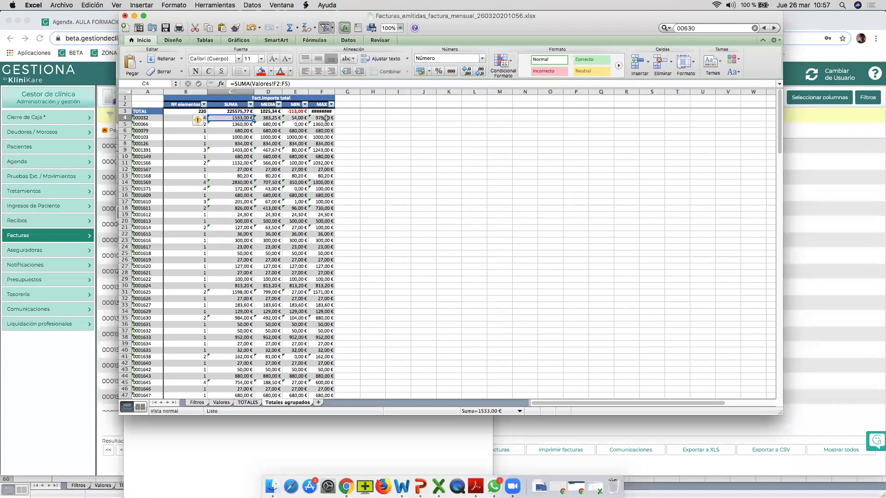
{"action": "double_click", "coordinate": [336, 92]}
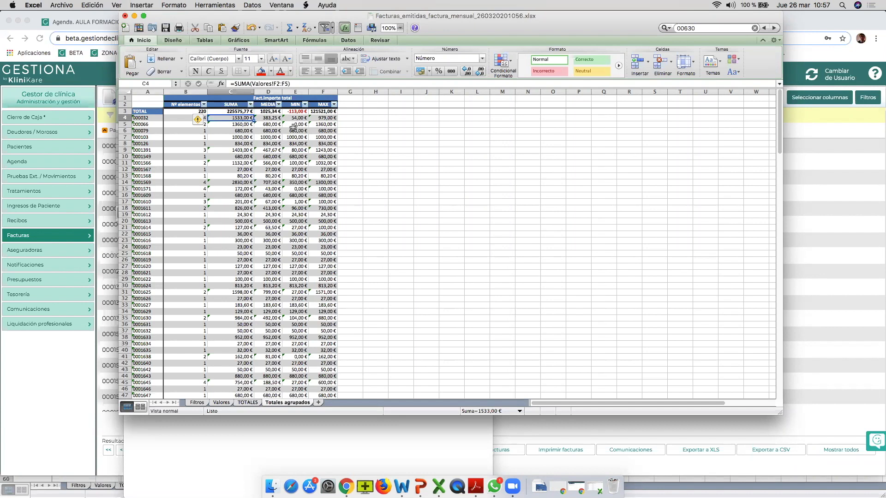
Examine the second patient's number of invoices and the grouped totals of the patients further down the sheet.
{"action": "left_click", "coordinate": [144, 124]}
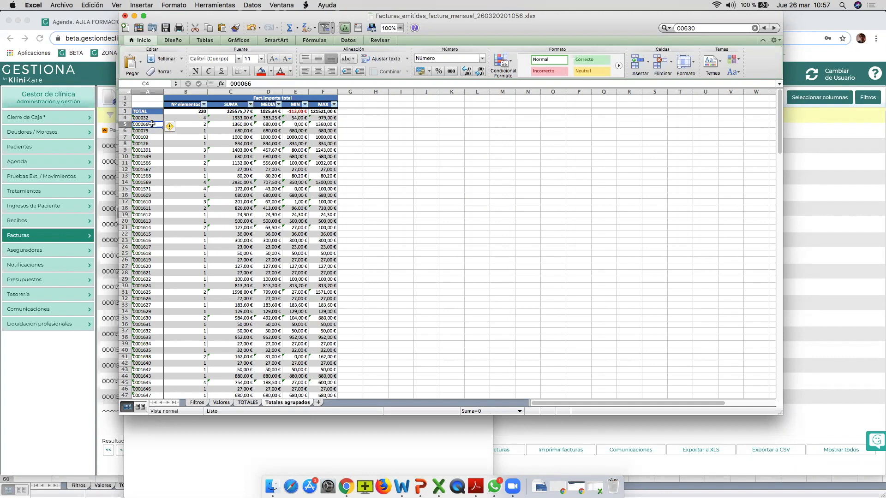
{"action": "left_click", "coordinate": [196, 125]}
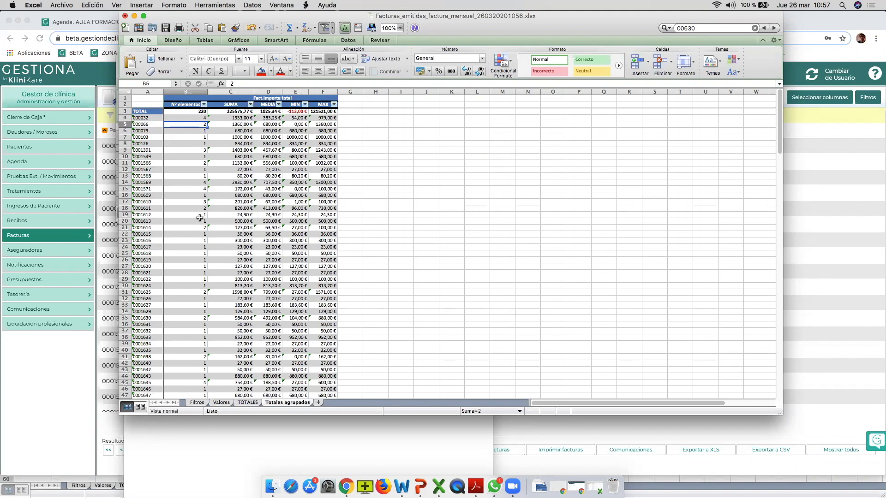
{"action": "scroll", "coordinate": [199, 217], "scroll_direction": "down", "scroll_amount": 6}
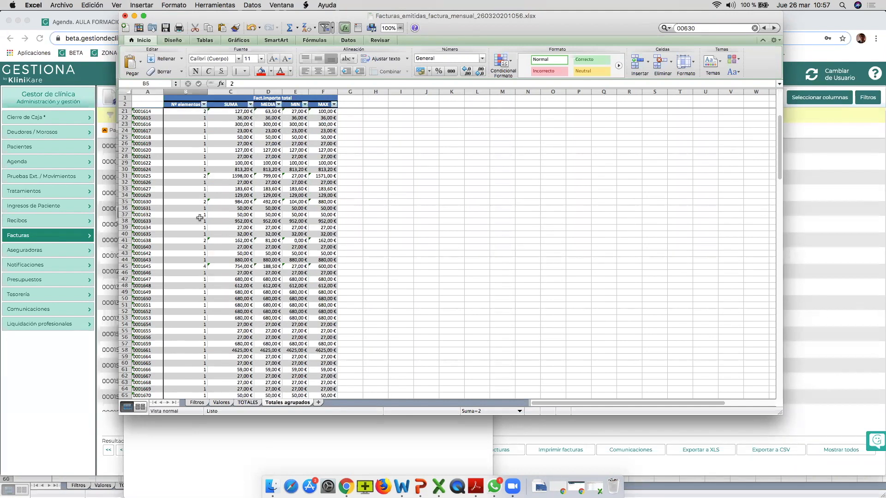